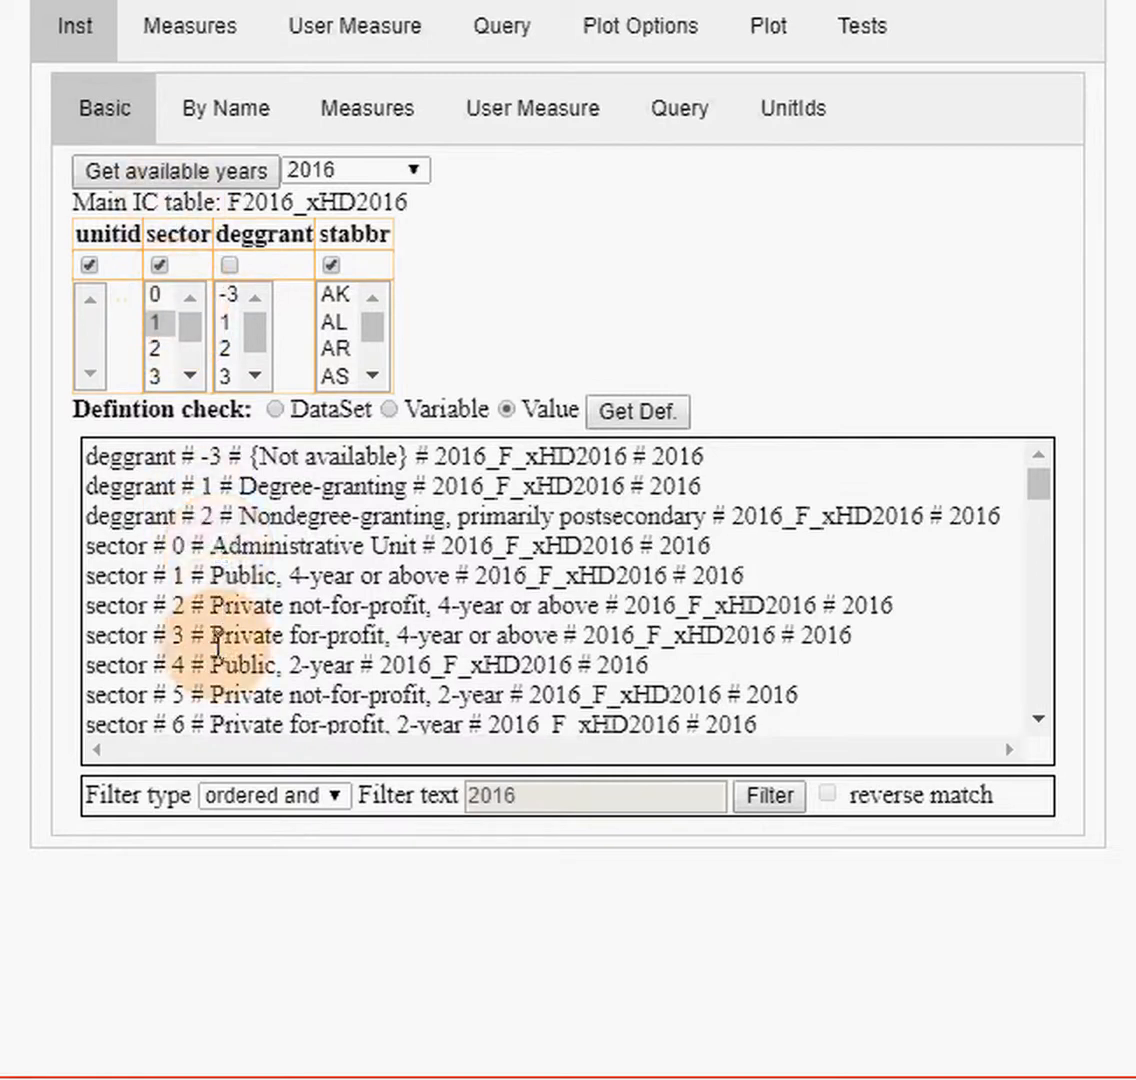
# - Check the 2016 definition of sector value 1 in the institution criteria's value definitions
pyautogui.doubleClick(207, 575)
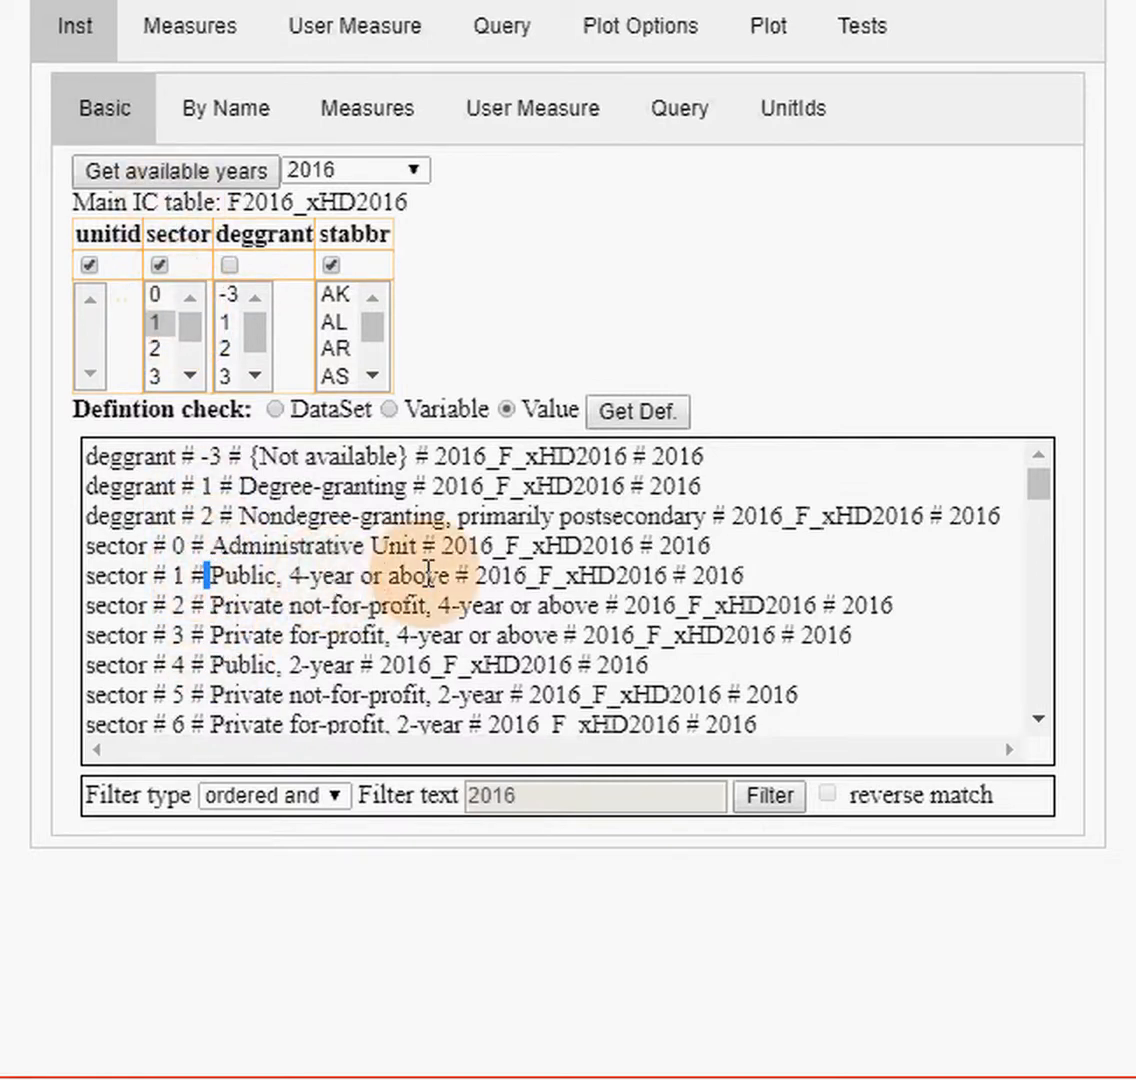
pyautogui.moveTo(428, 572); pyautogui.dragTo(468, 576)
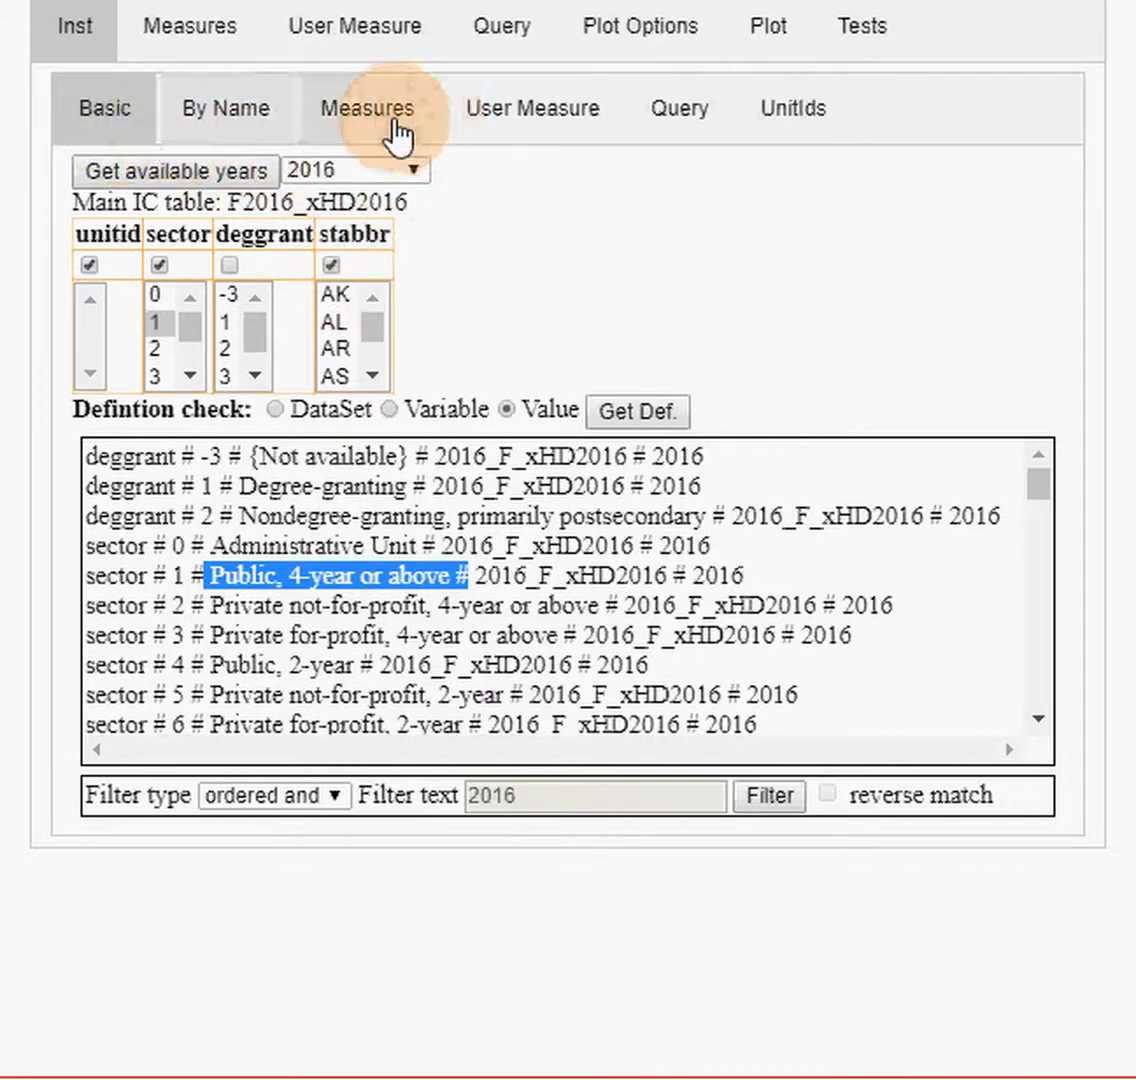
# - Review the full descriptions of the efres01 and efres02 measures used for selecting institutions
pyautogui.click(386, 127)
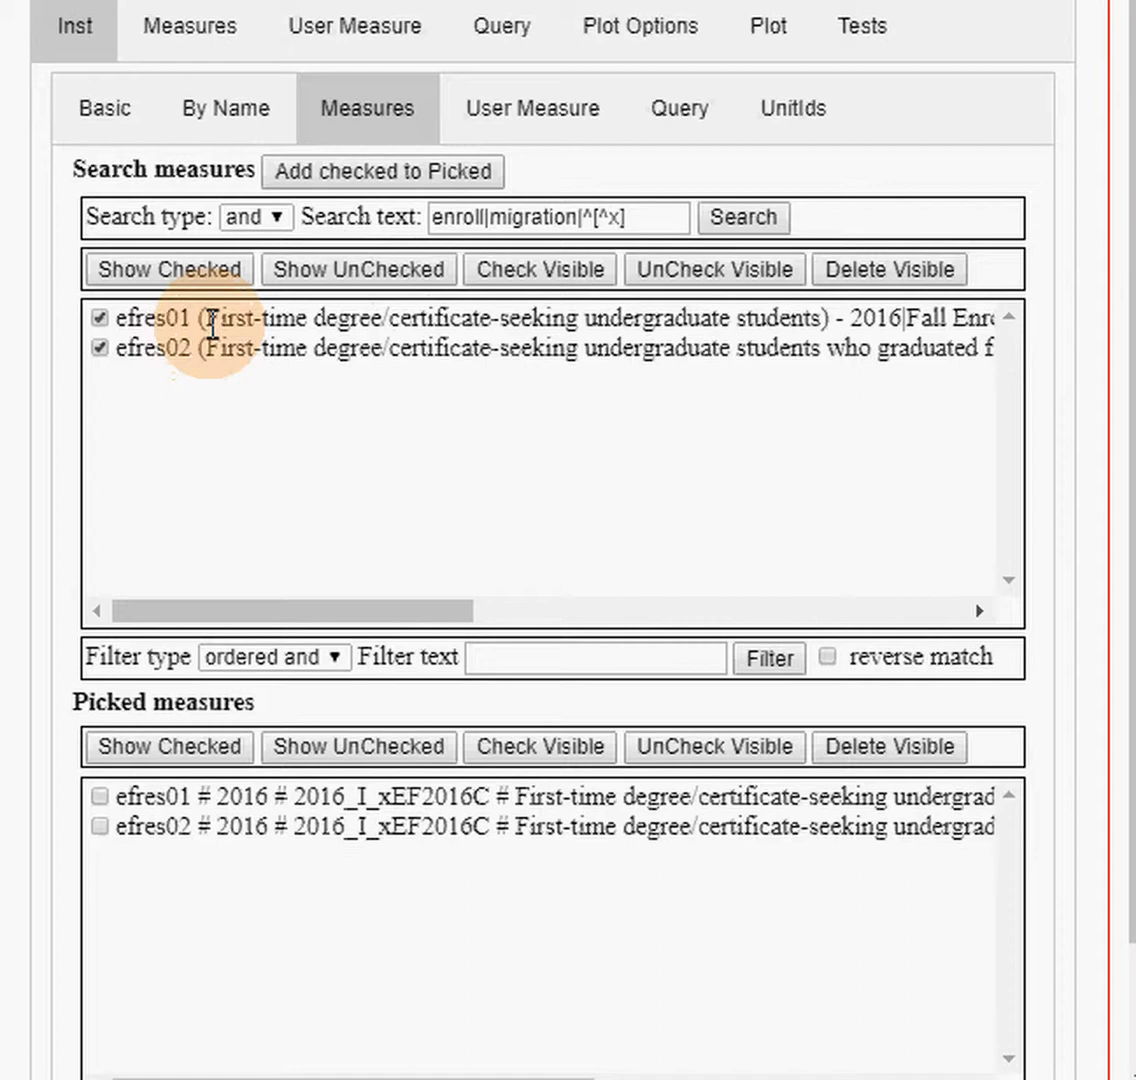
pyautogui.moveTo(208, 314); pyautogui.dragTo(739, 322)
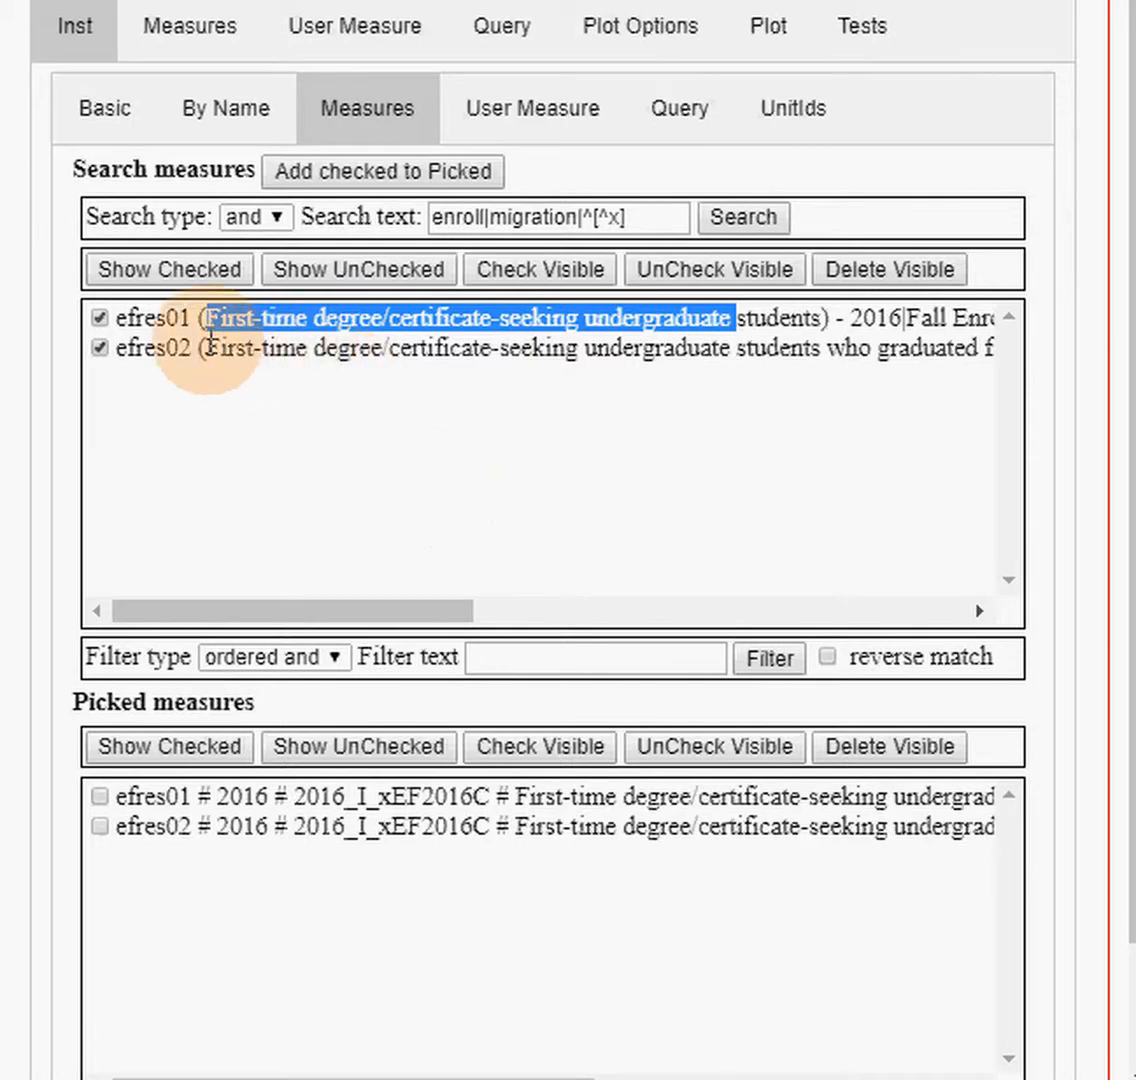
pyautogui.moveTo(209, 336); pyautogui.dragTo(228, 348)
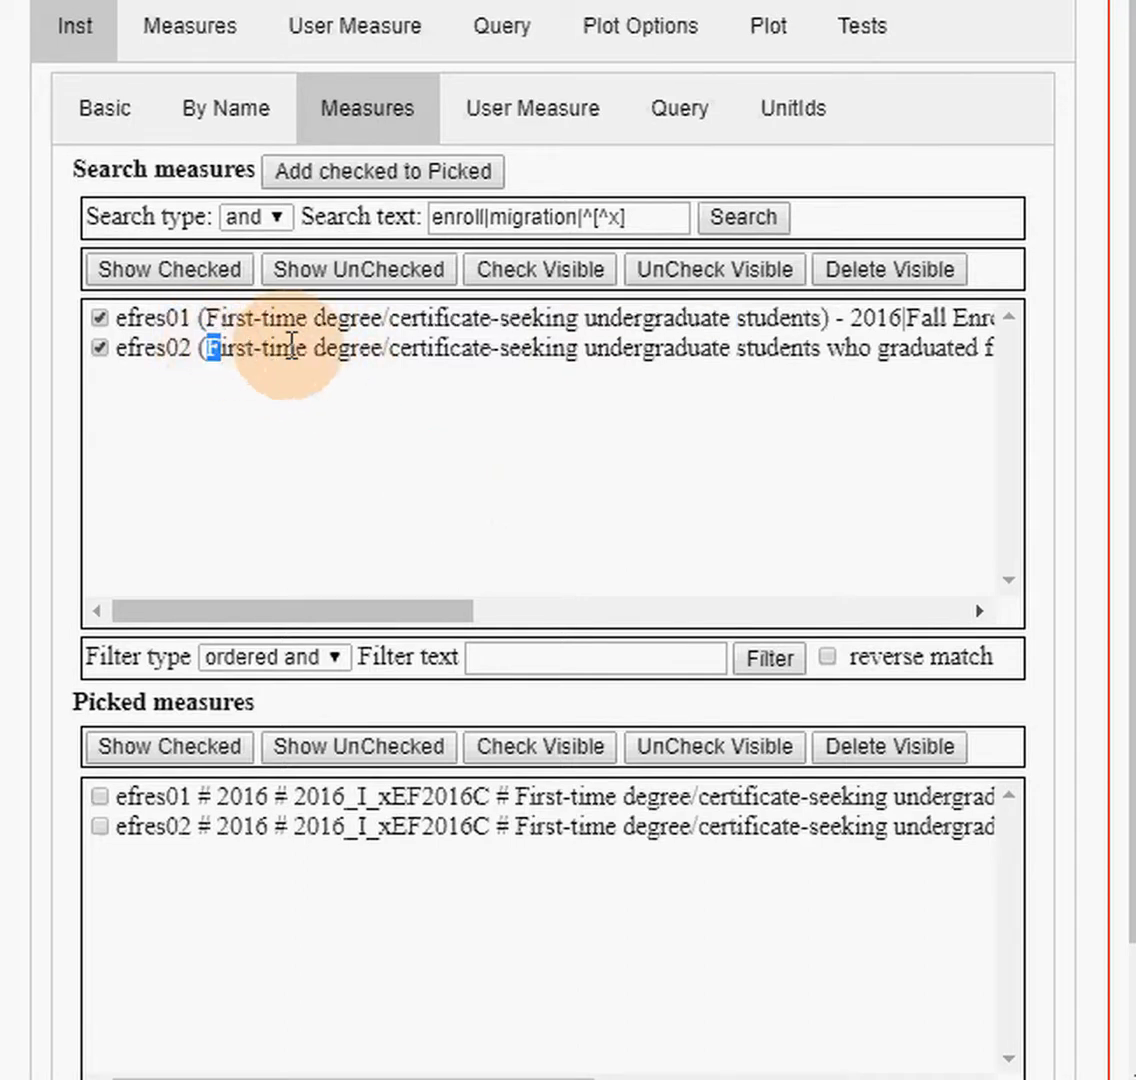
pyautogui.moveTo(586, 340); pyautogui.dragTo(766, 355)
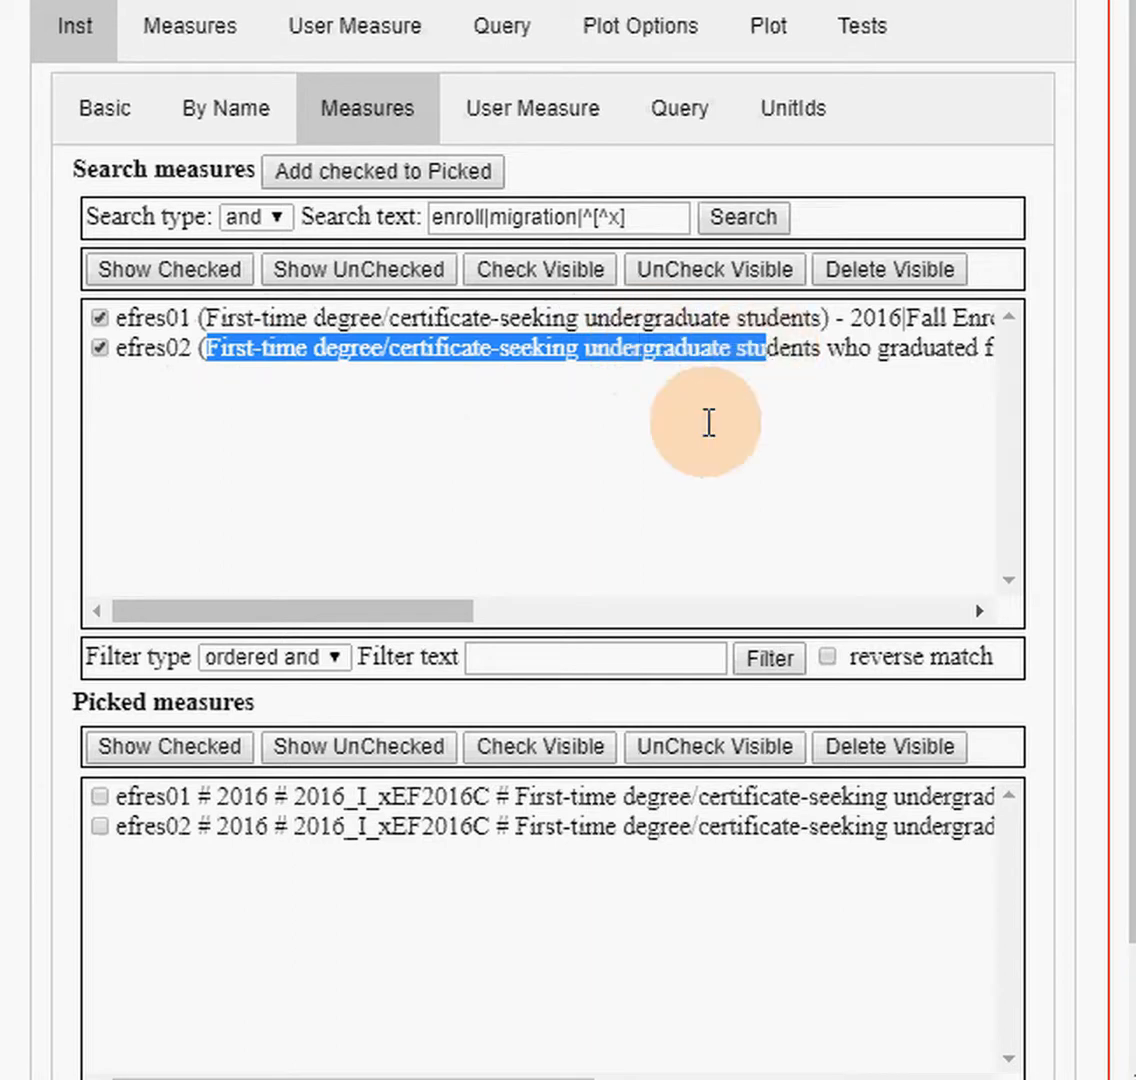
pyautogui.moveTo(330, 616); pyautogui.dragTo(473, 597)
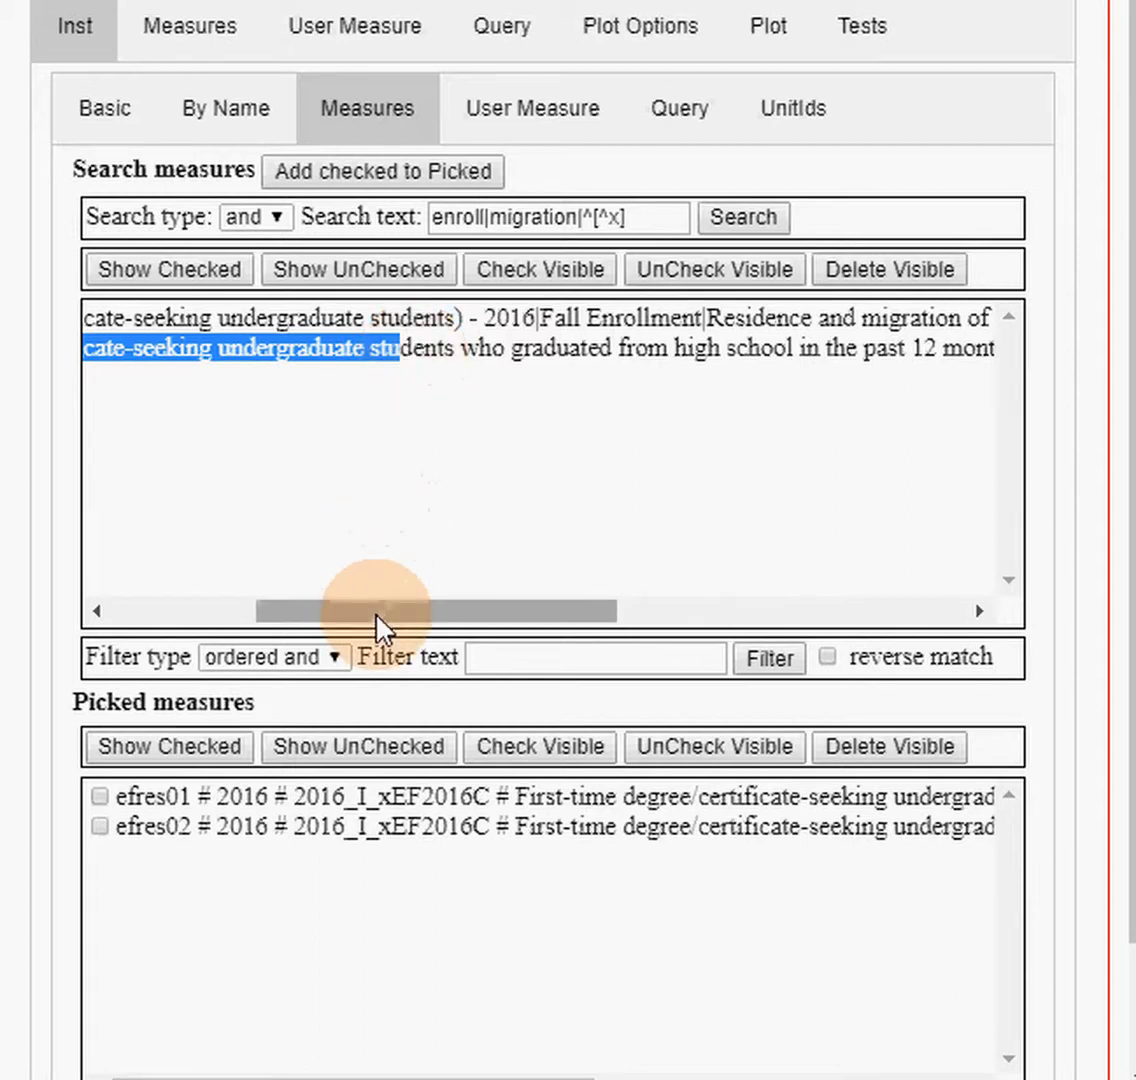
pyautogui.moveTo(375, 624); pyautogui.dragTo(162, 608)
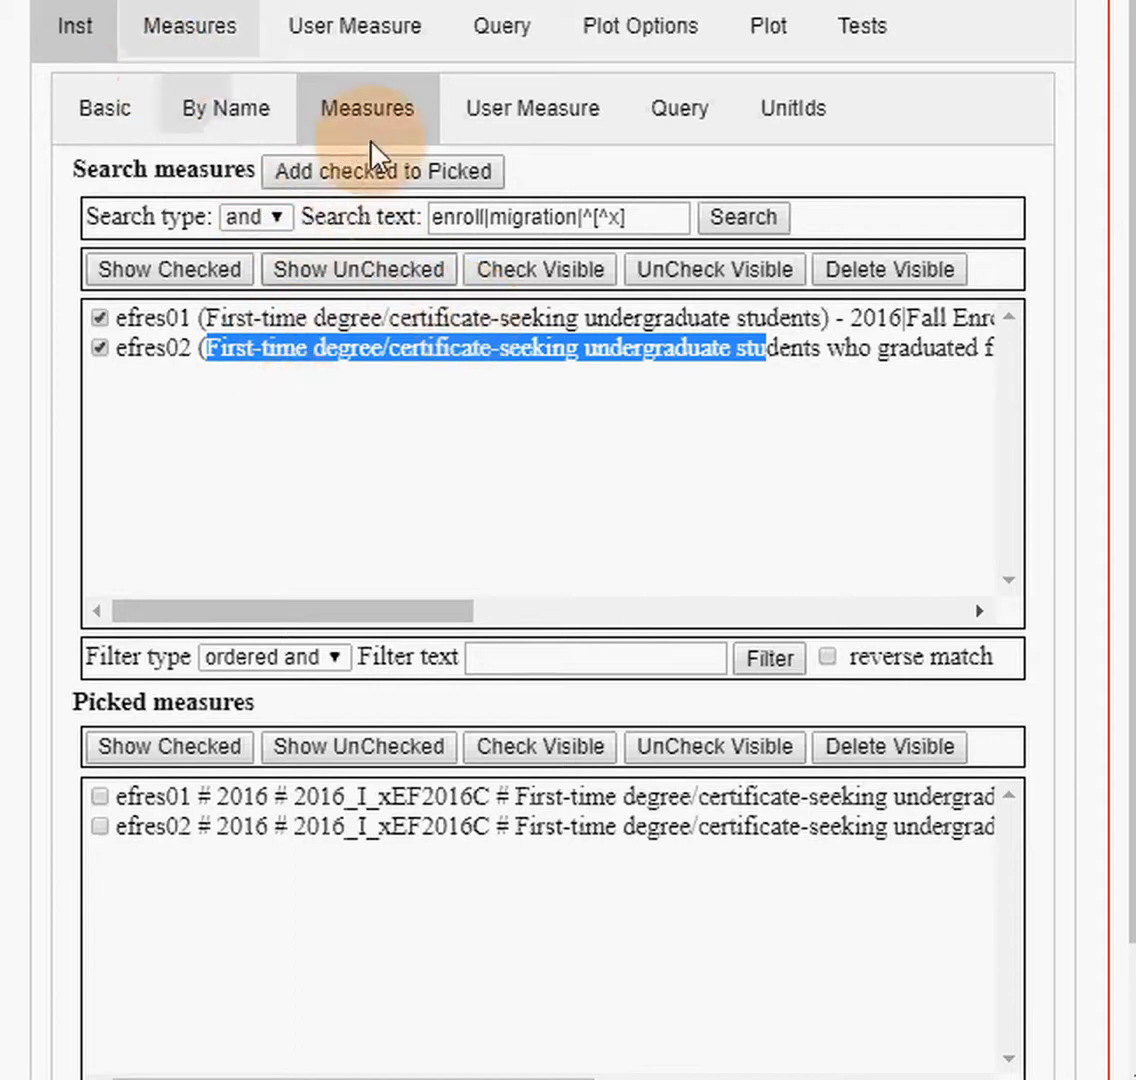
# - Examine the institution user measures FrstTmAllNe and FrstTm1YrNe, their source columns, and the definition of efcstate
pyautogui.click(505, 128)
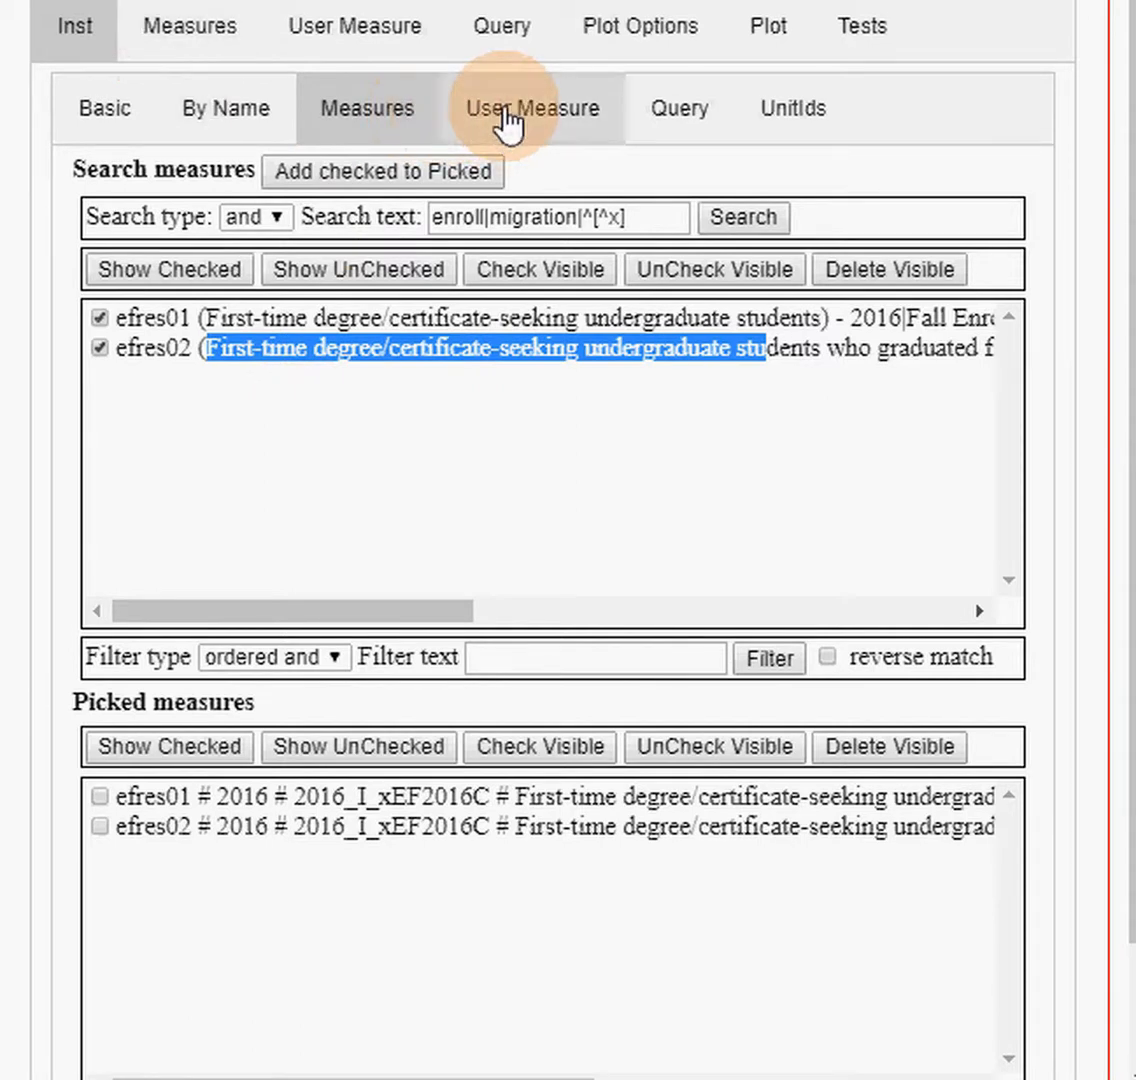
pyautogui.click(510, 127)
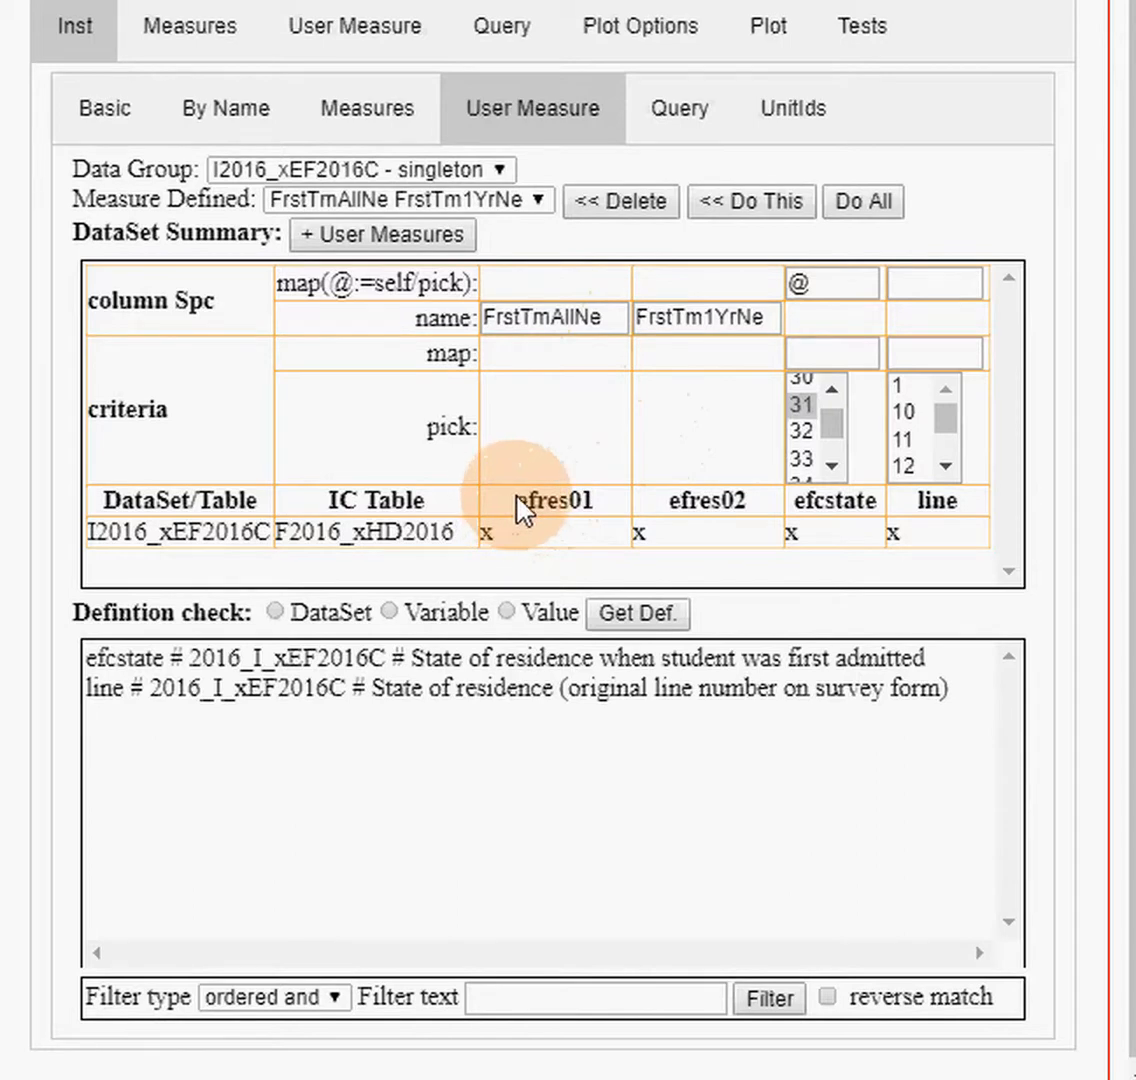
pyautogui.moveTo(520, 495); pyautogui.dragTo(725, 426)
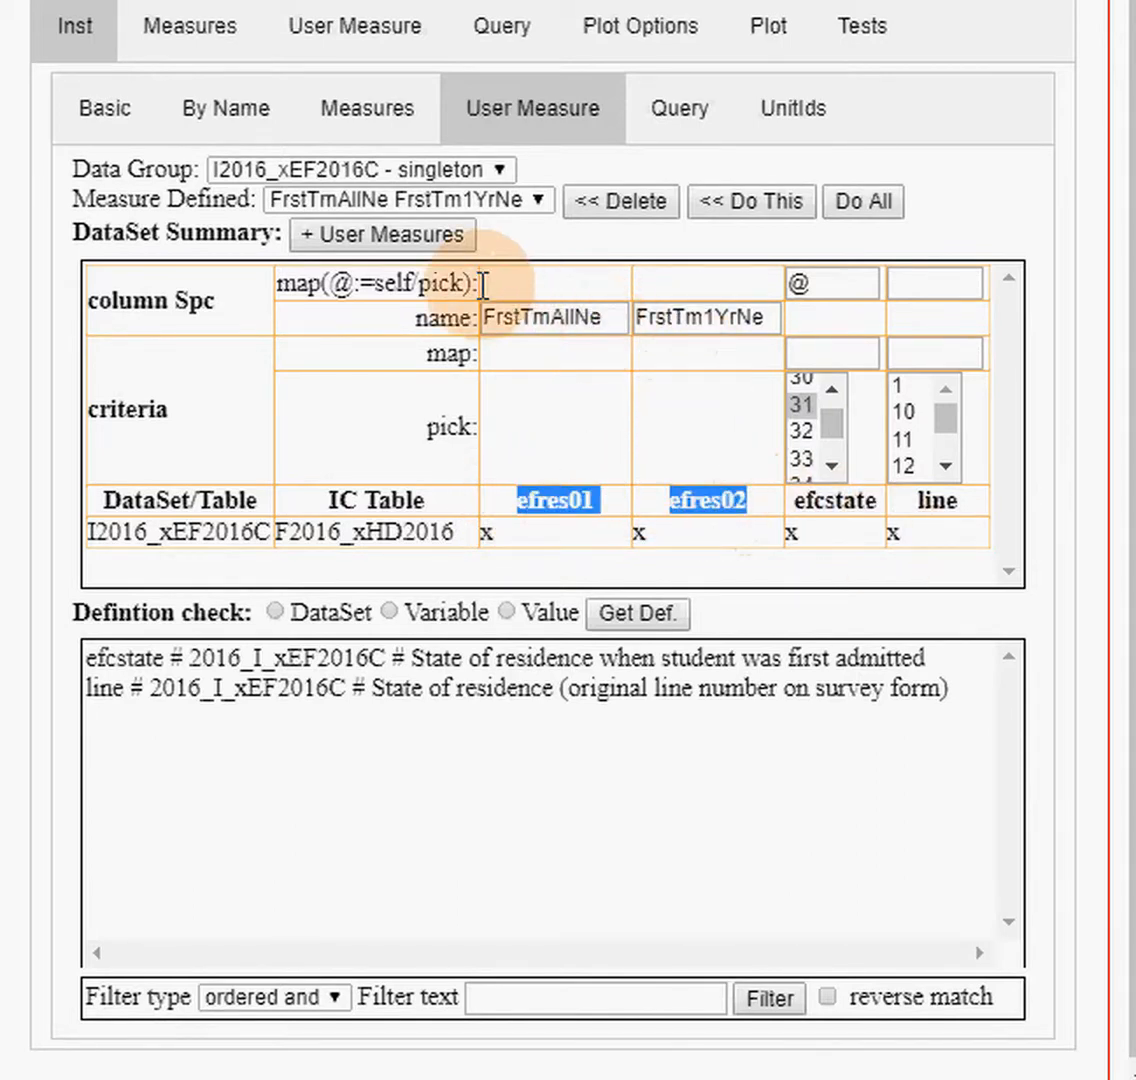
pyautogui.click(606, 318)
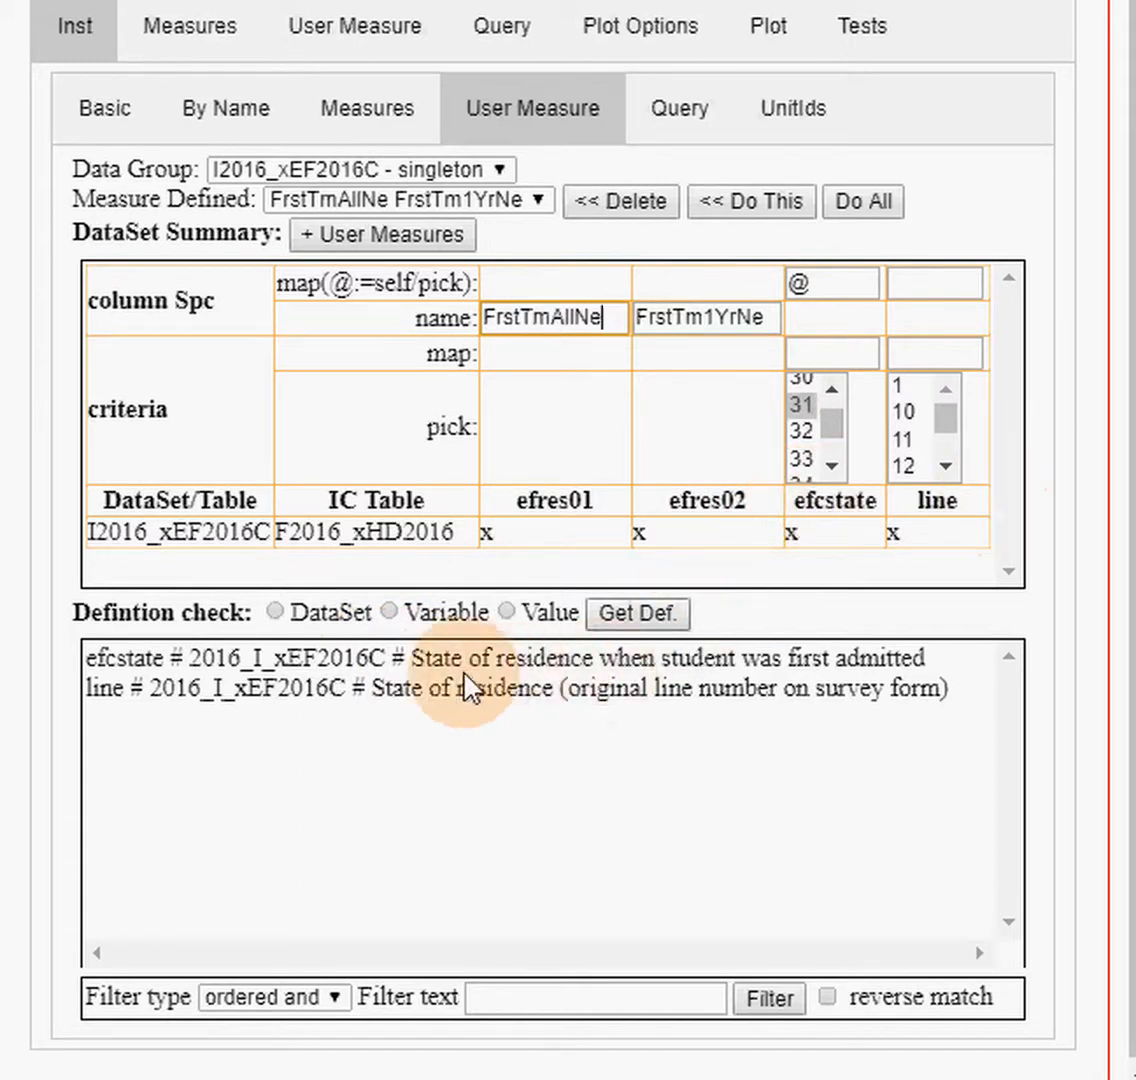
pyautogui.moveTo(415, 657); pyautogui.dragTo(933, 657)
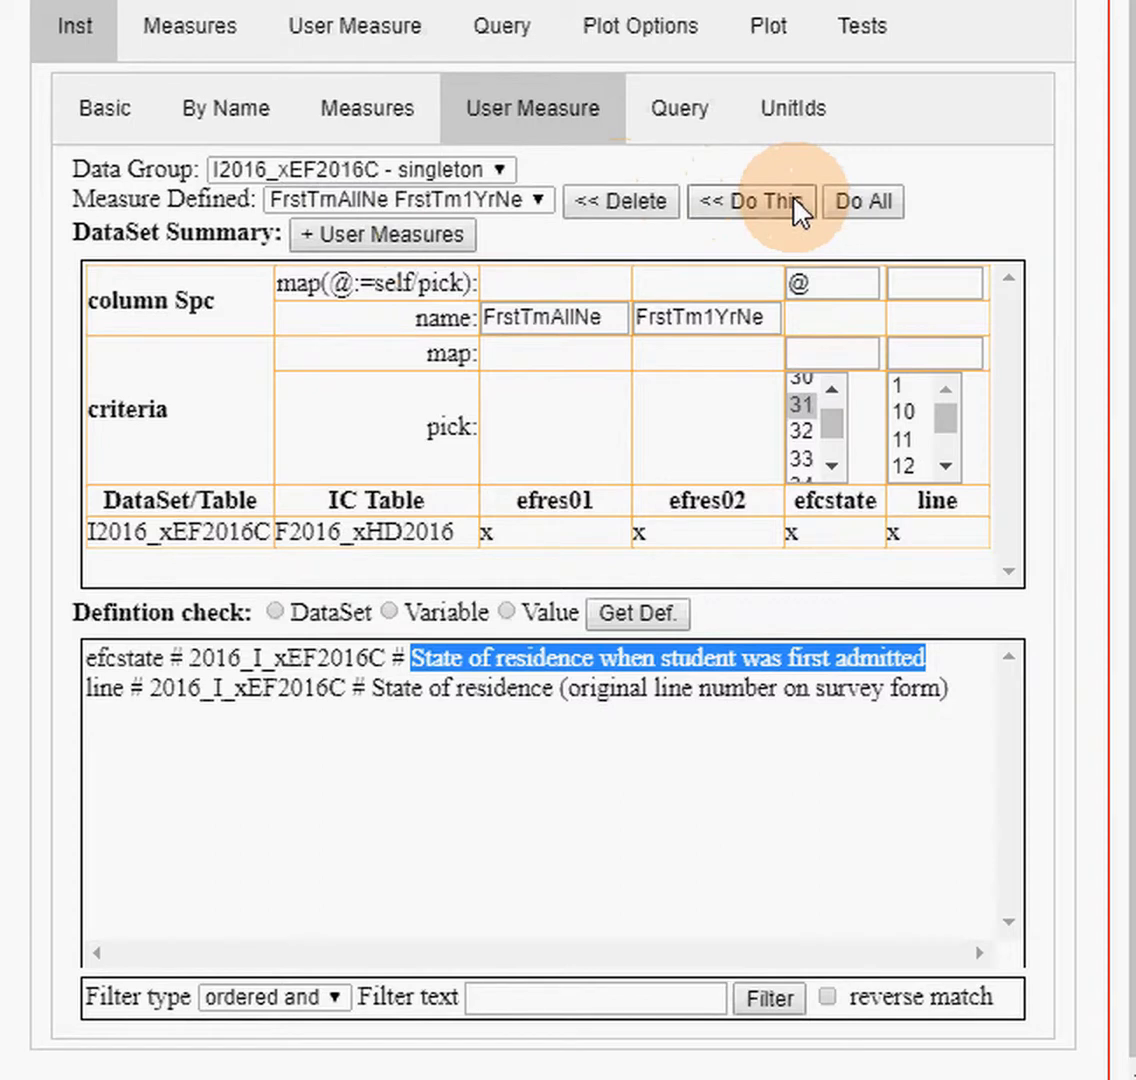
# - Review the institution query with the condition FrstTmAllNe>0 and its data table
pyautogui.click(675, 114)
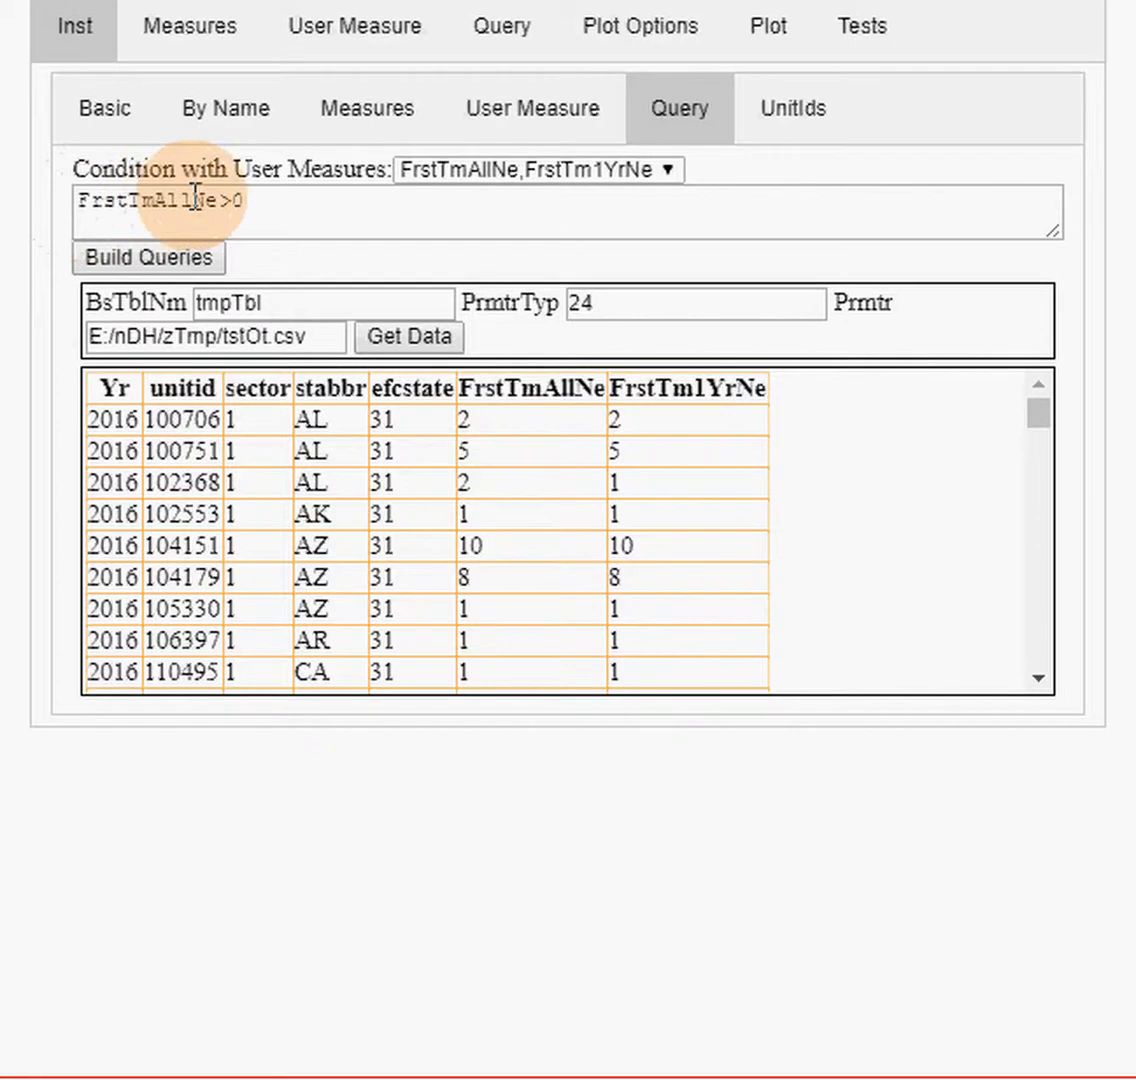
pyautogui.click(267, 200)
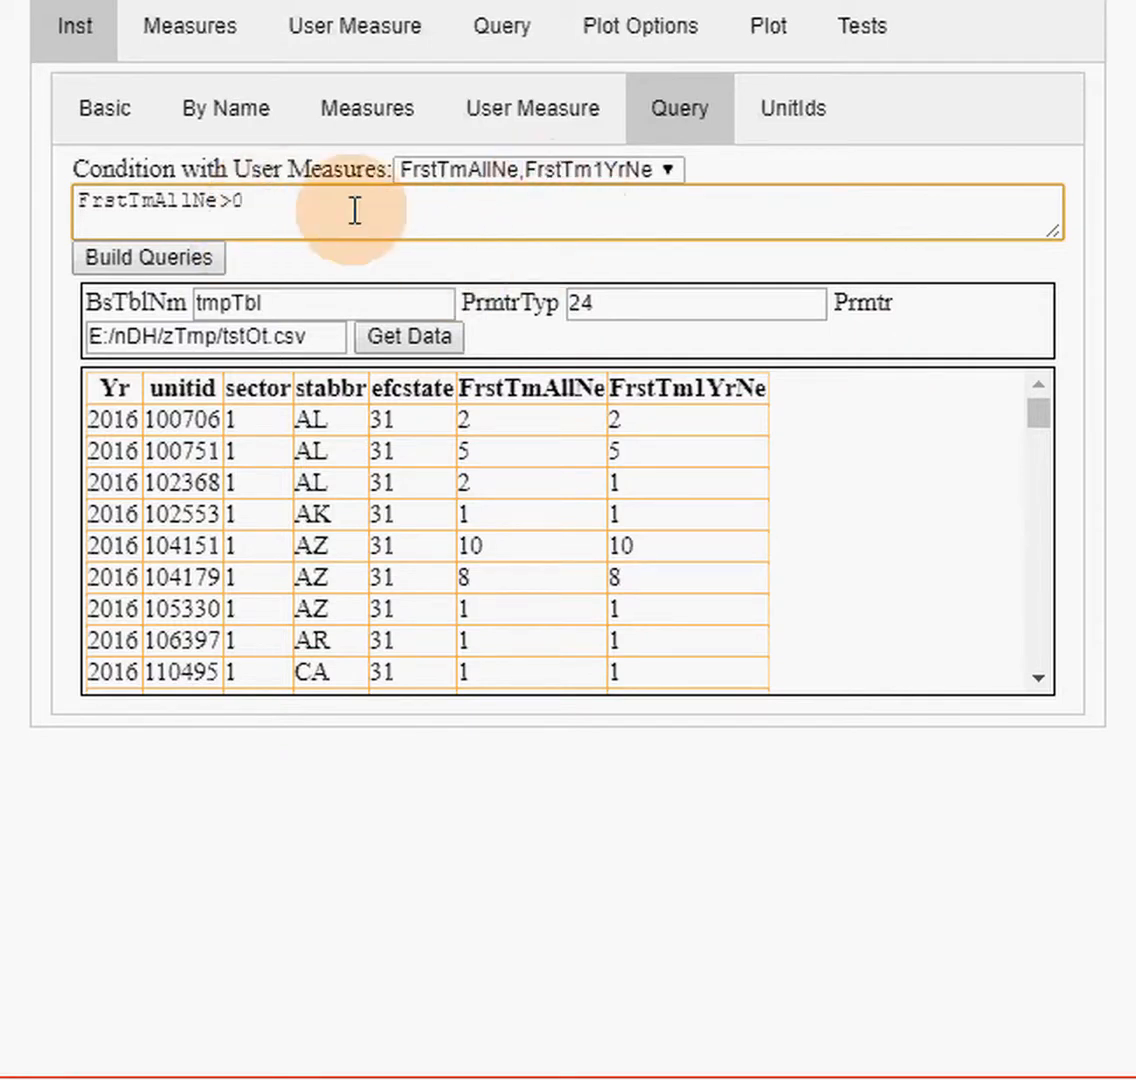
pyautogui.click(148, 258)
pyautogui.click(408, 340)
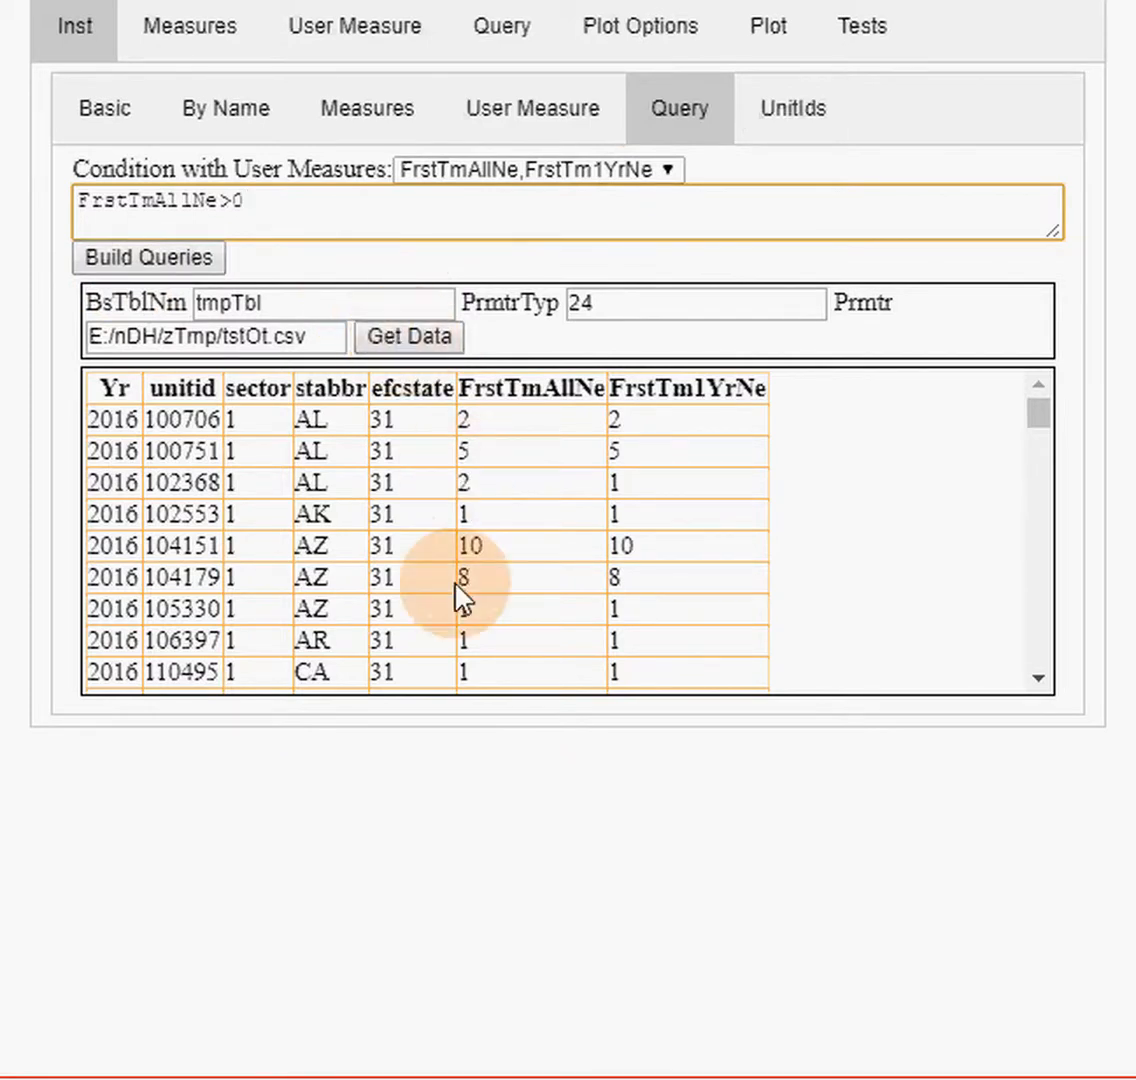
# - Look through the names of the institutions found by unit ID and recheck the FrstTmAllNe>0 condition that selects them
pyautogui.click(795, 112)
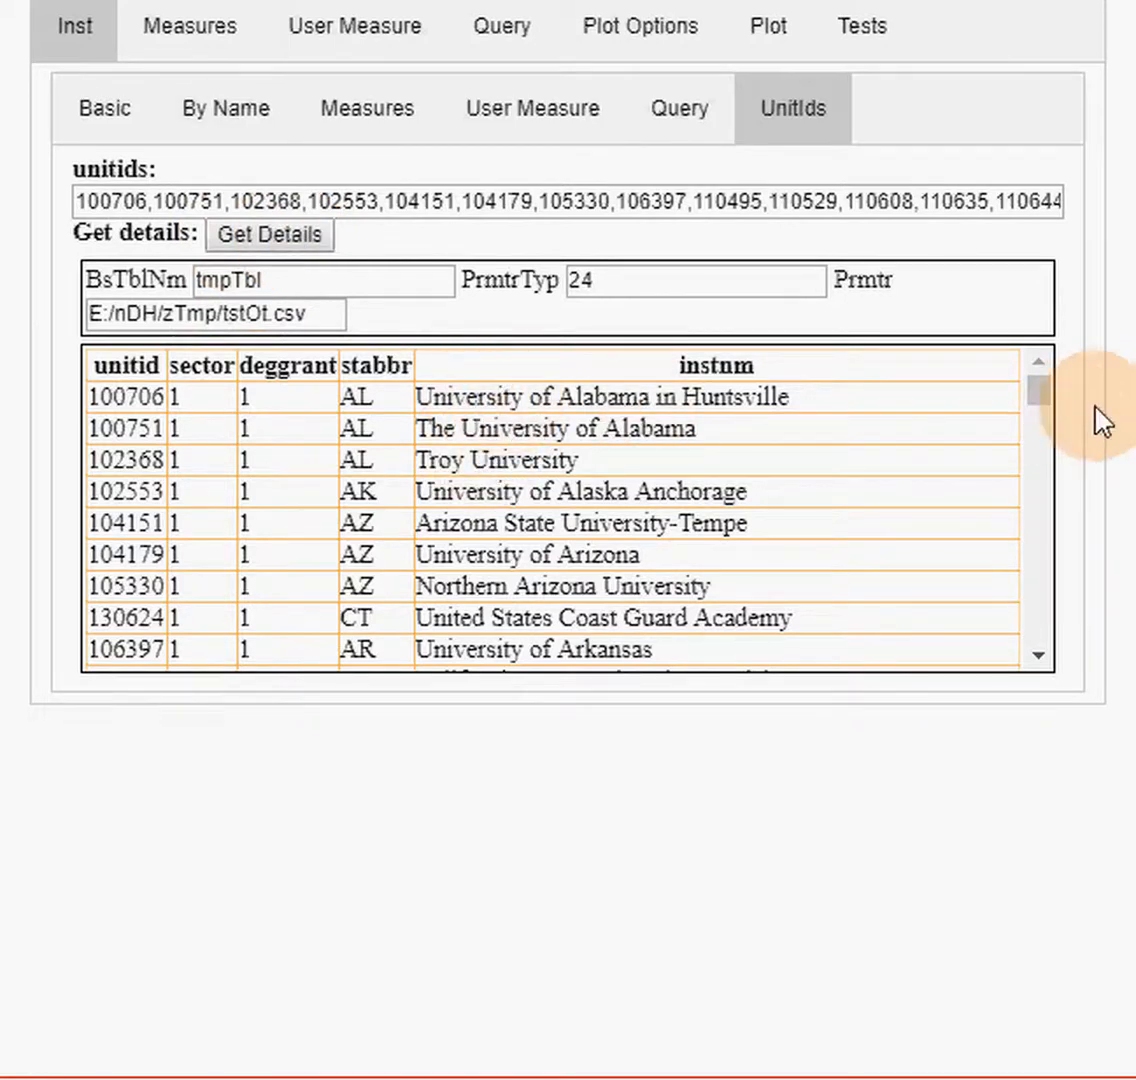
pyautogui.scroll(-9, 1040, 397)
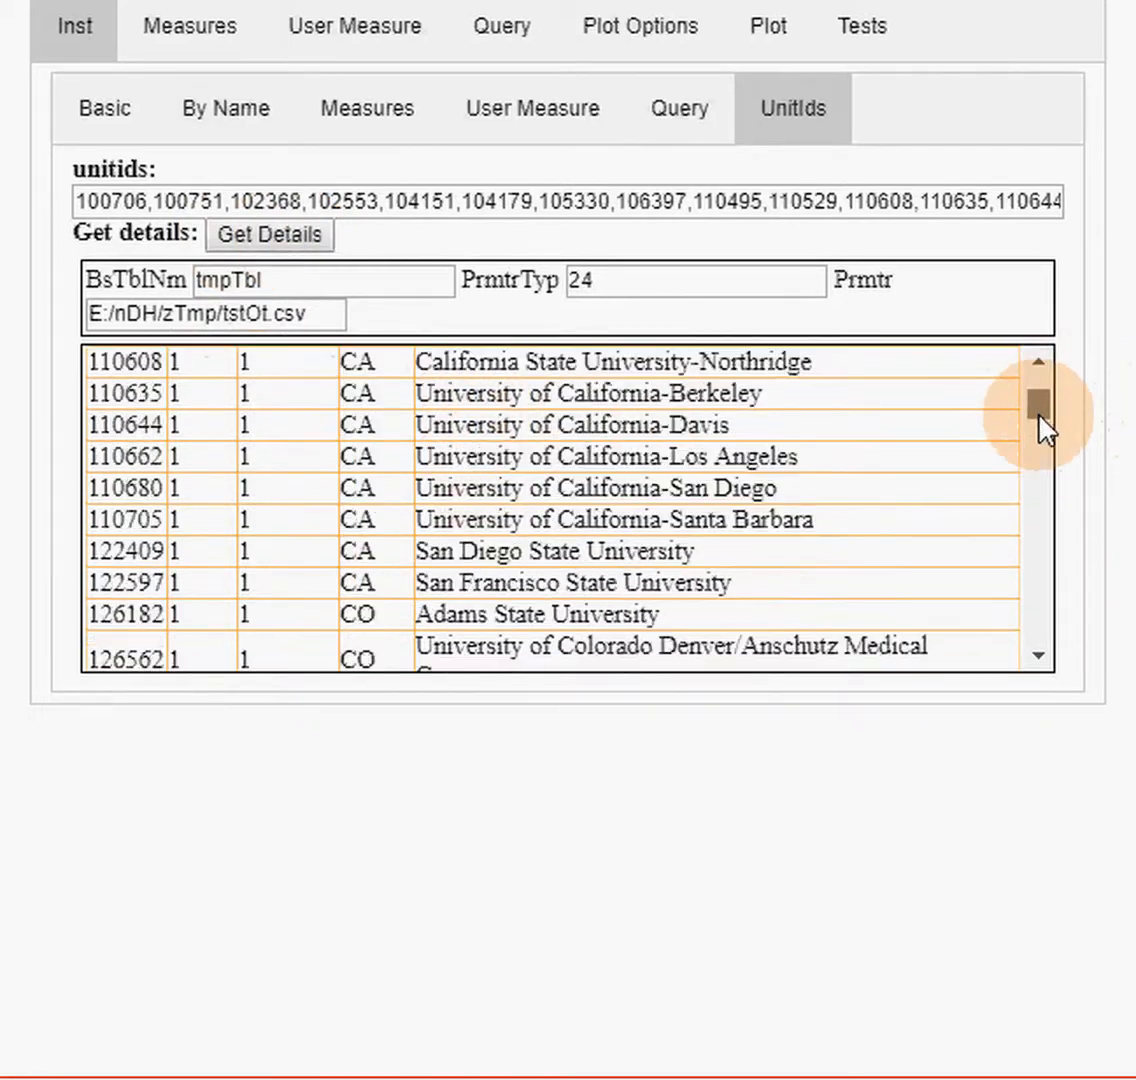
pyautogui.moveTo(1060, 533); pyautogui.dragTo(1047, 375)
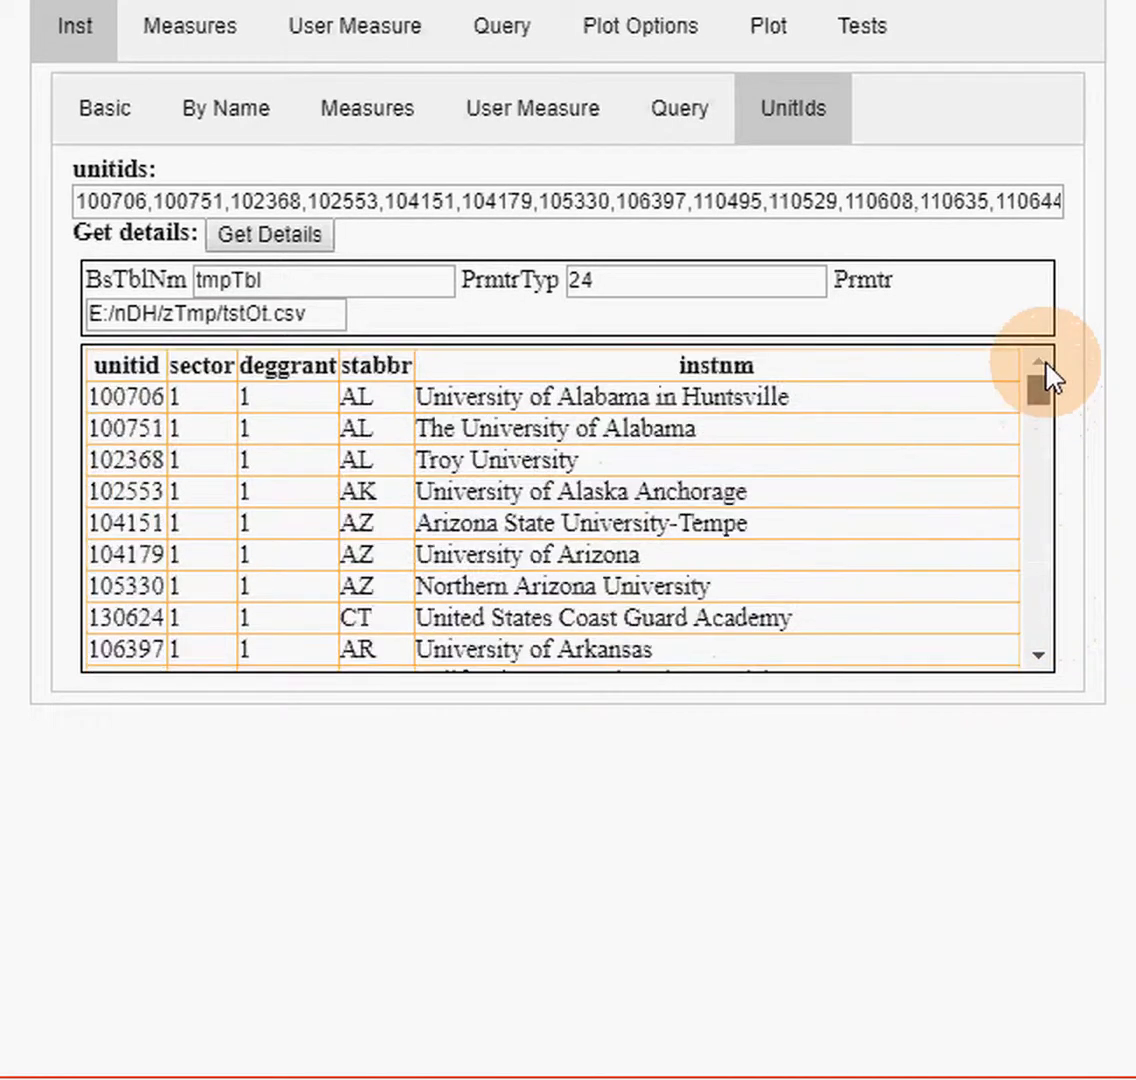
pyautogui.click(680, 112)
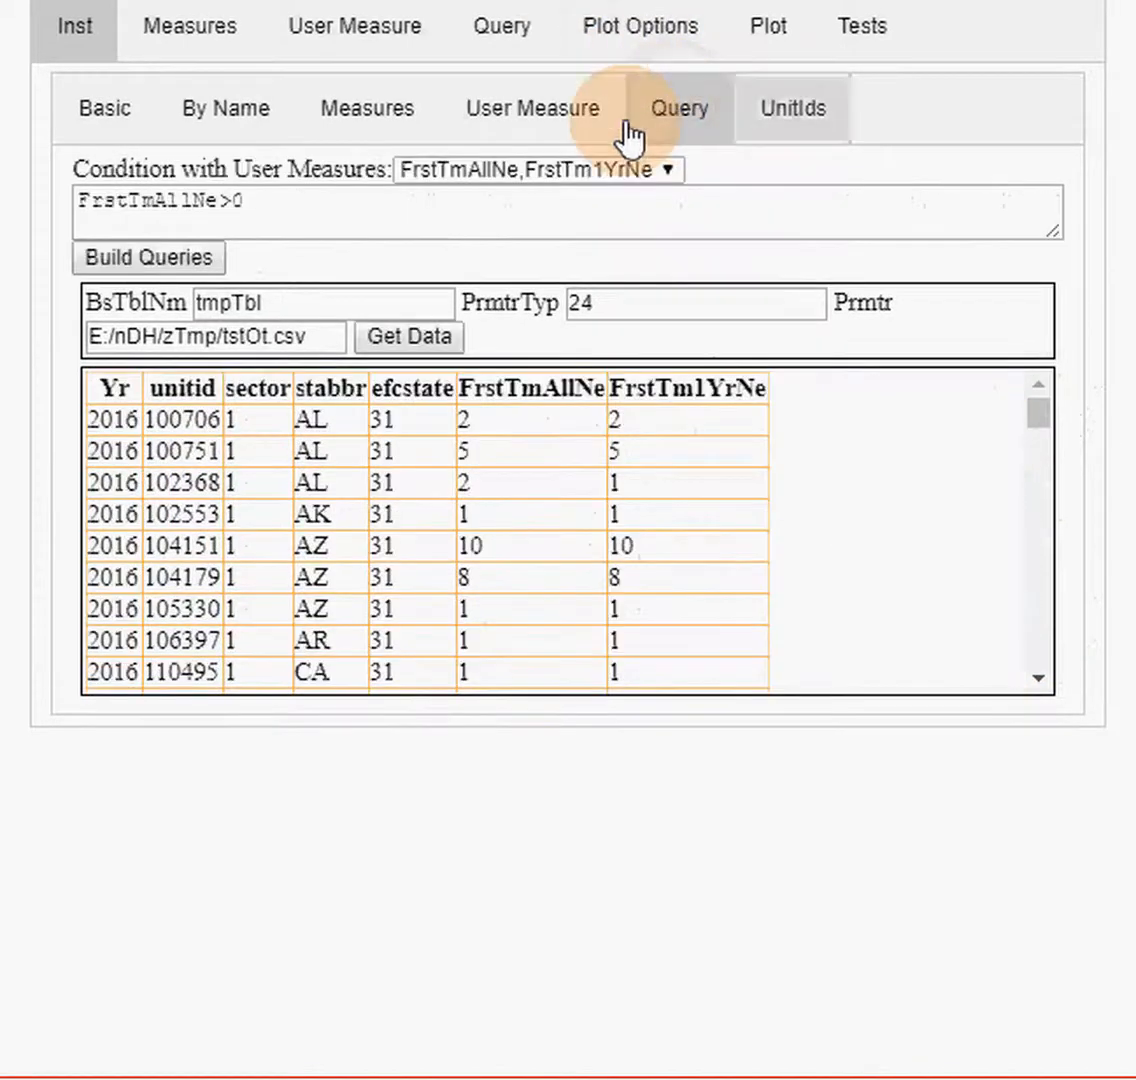
pyautogui.moveTo(273, 201); pyautogui.dragTo(71, 210)
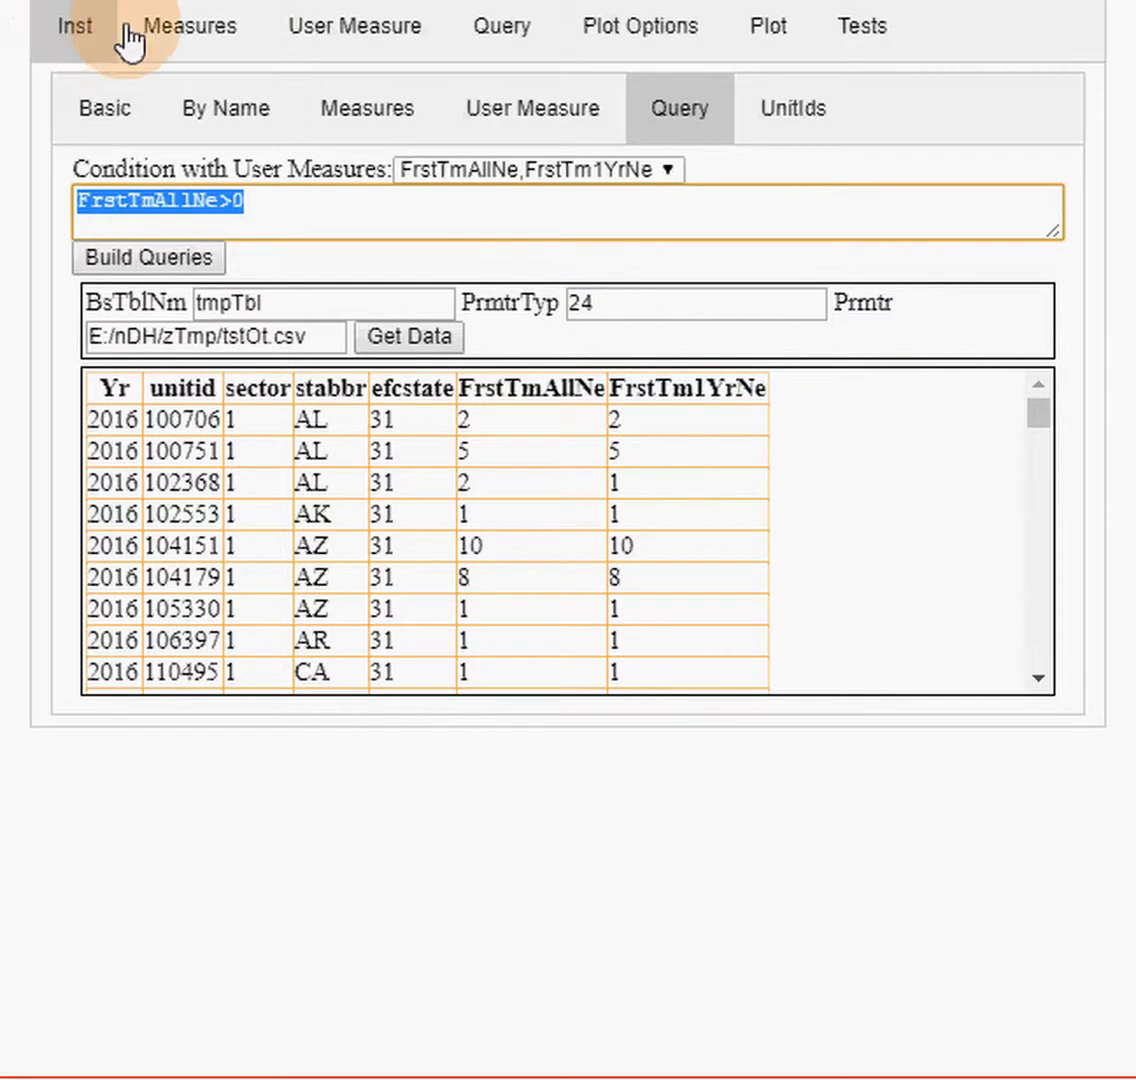
# - Review the main picked measures, their user measure definitions, and the queried data for the selected institutions
pyautogui.click(183, 45)
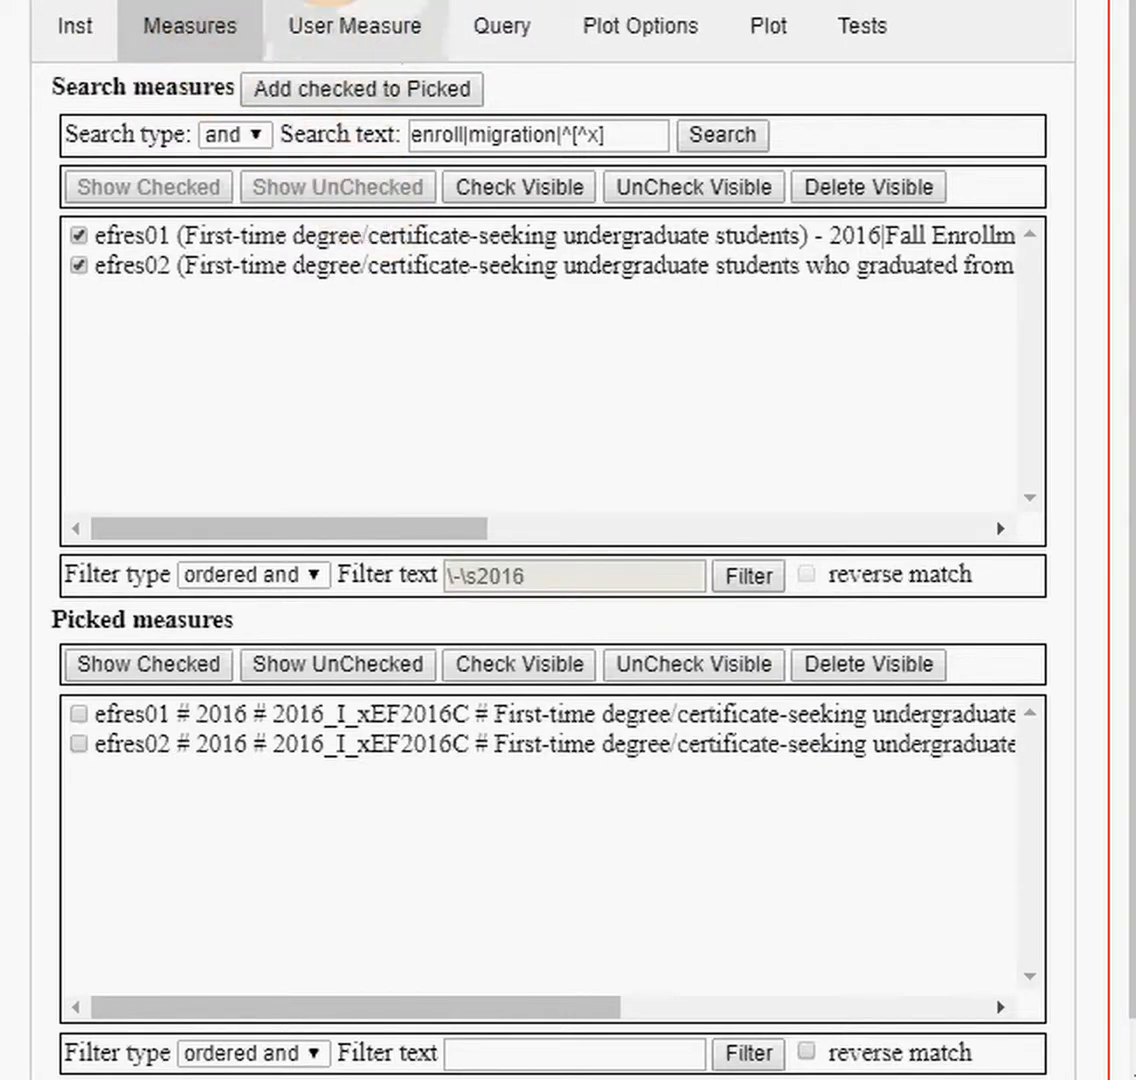
pyautogui.click(380, 45)
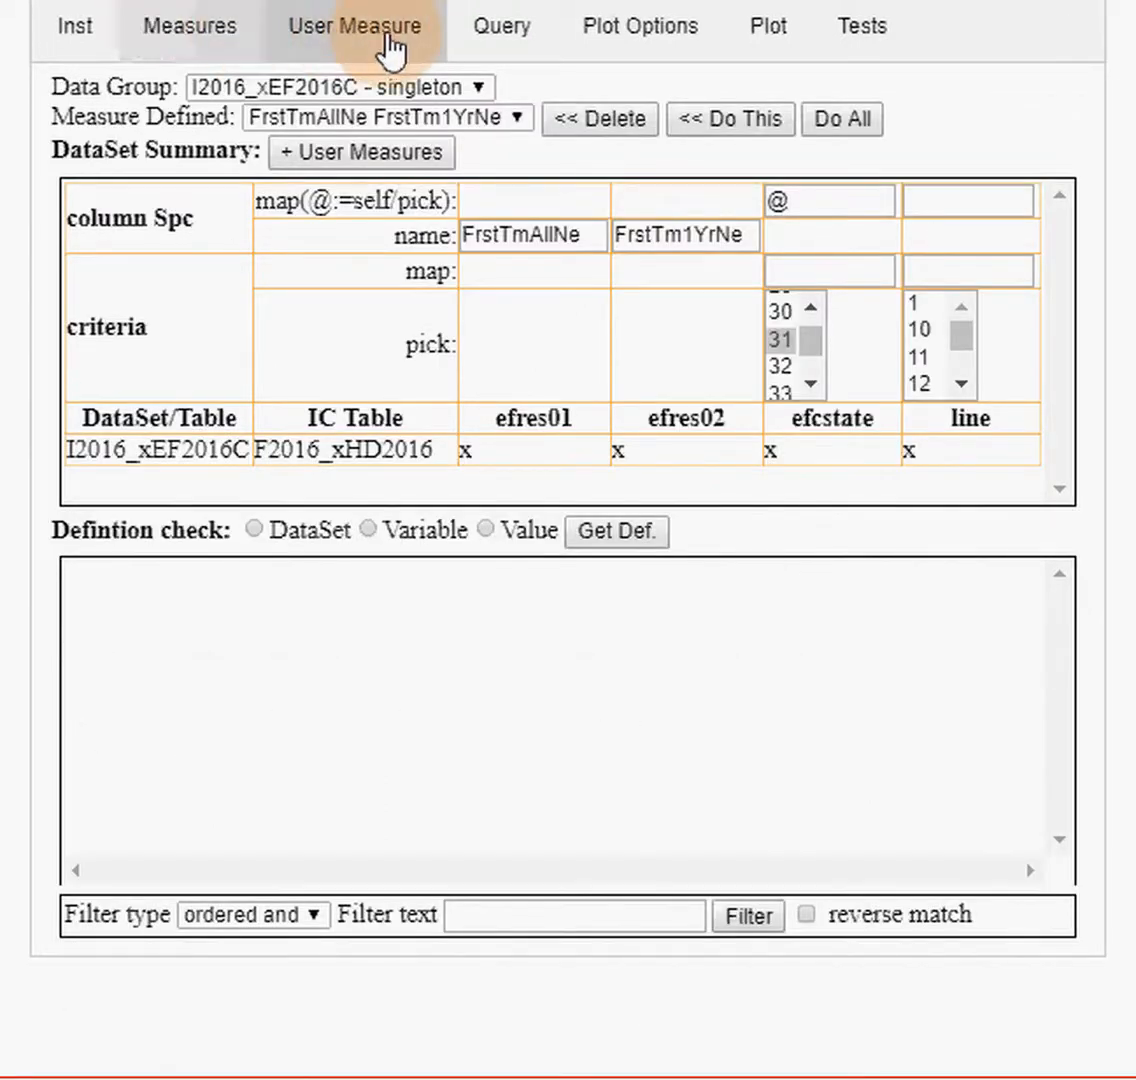
pyautogui.click(510, 33)
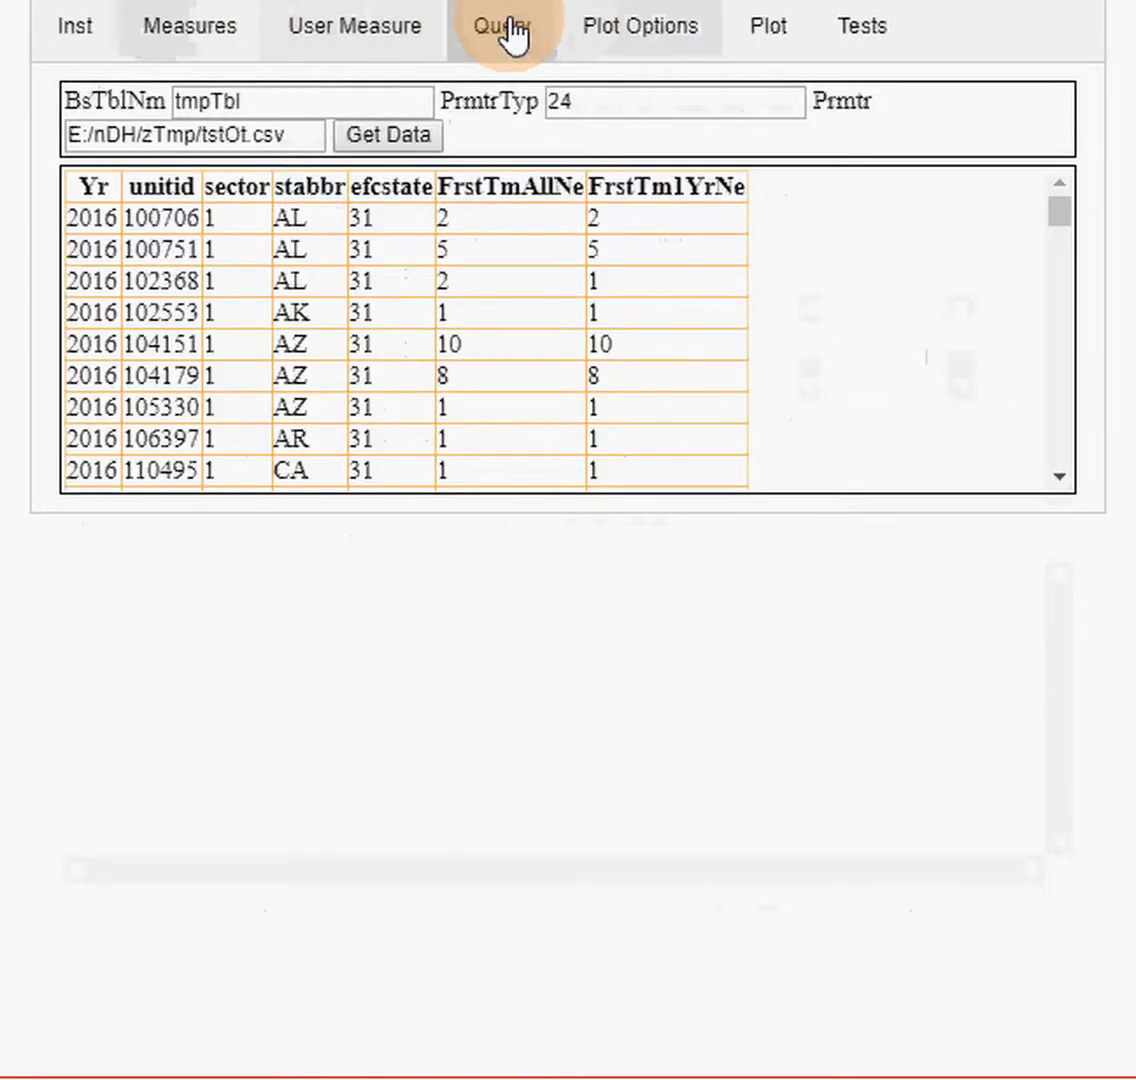
# - Inspect the plot options with stabbr as X and Yr as the series, including the list of basic calculation variables
pyautogui.click(631, 20)
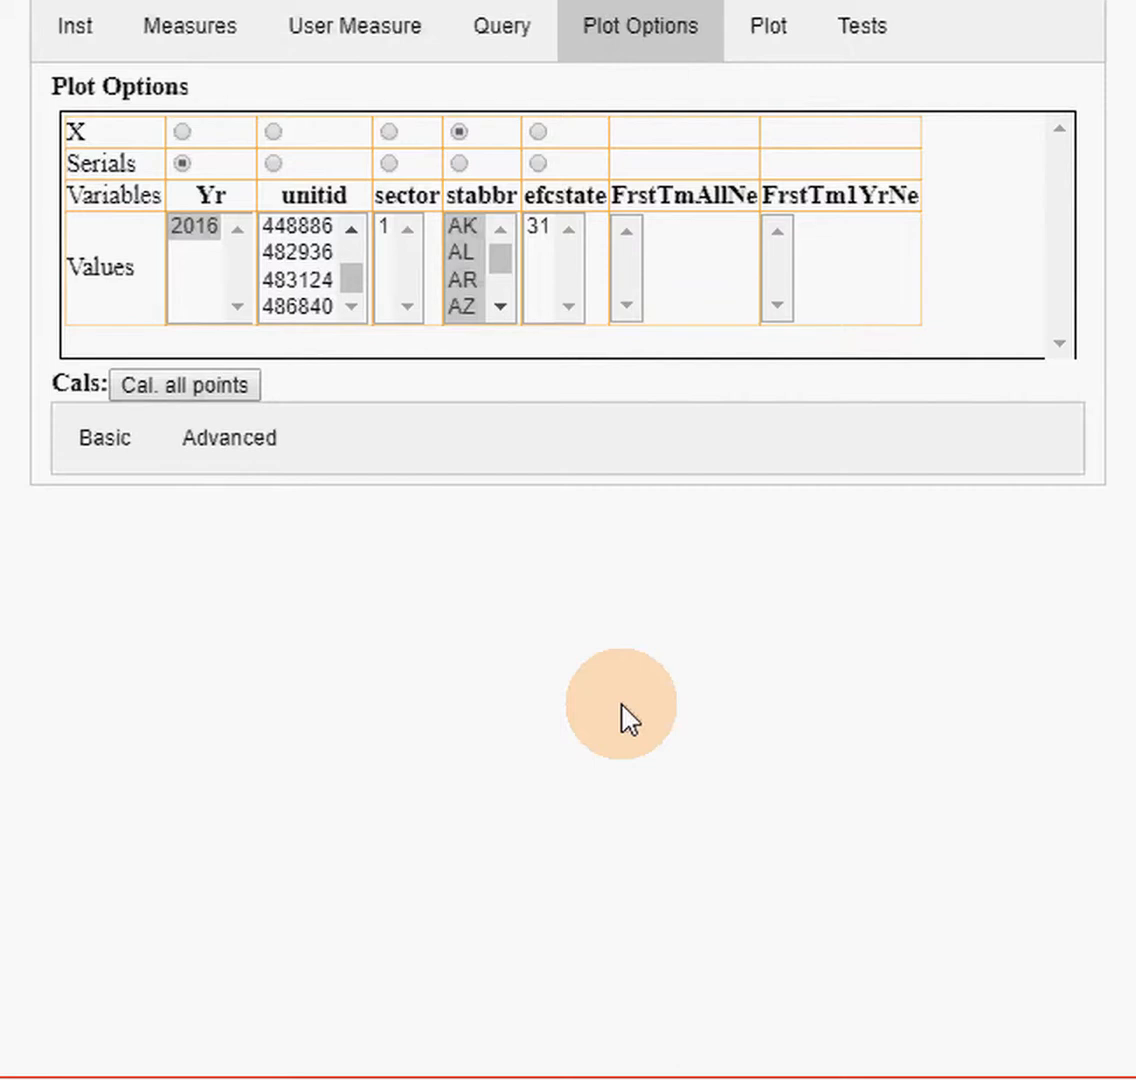
pyautogui.click(105, 440)
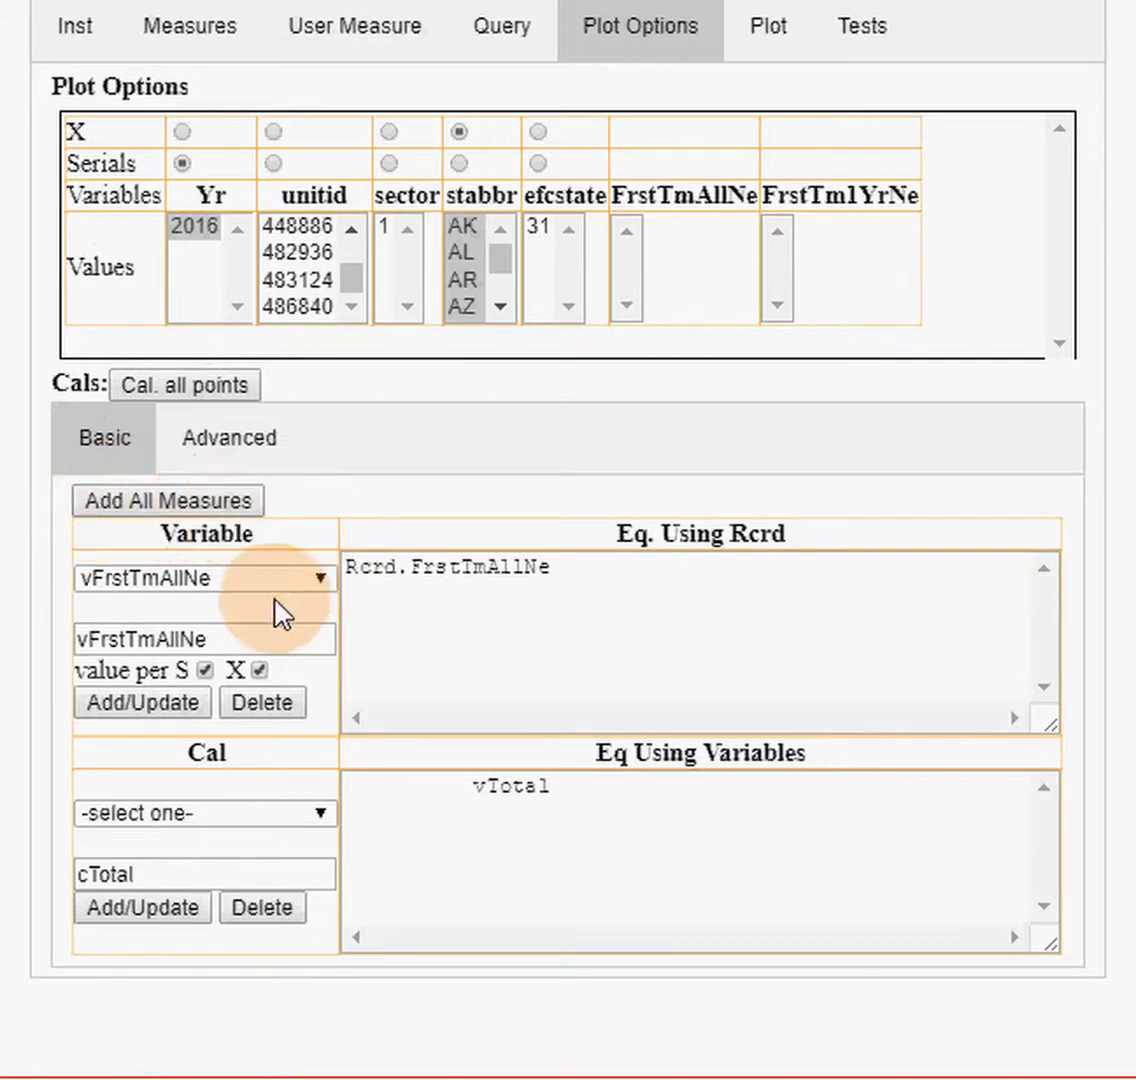
pyautogui.click(321, 582)
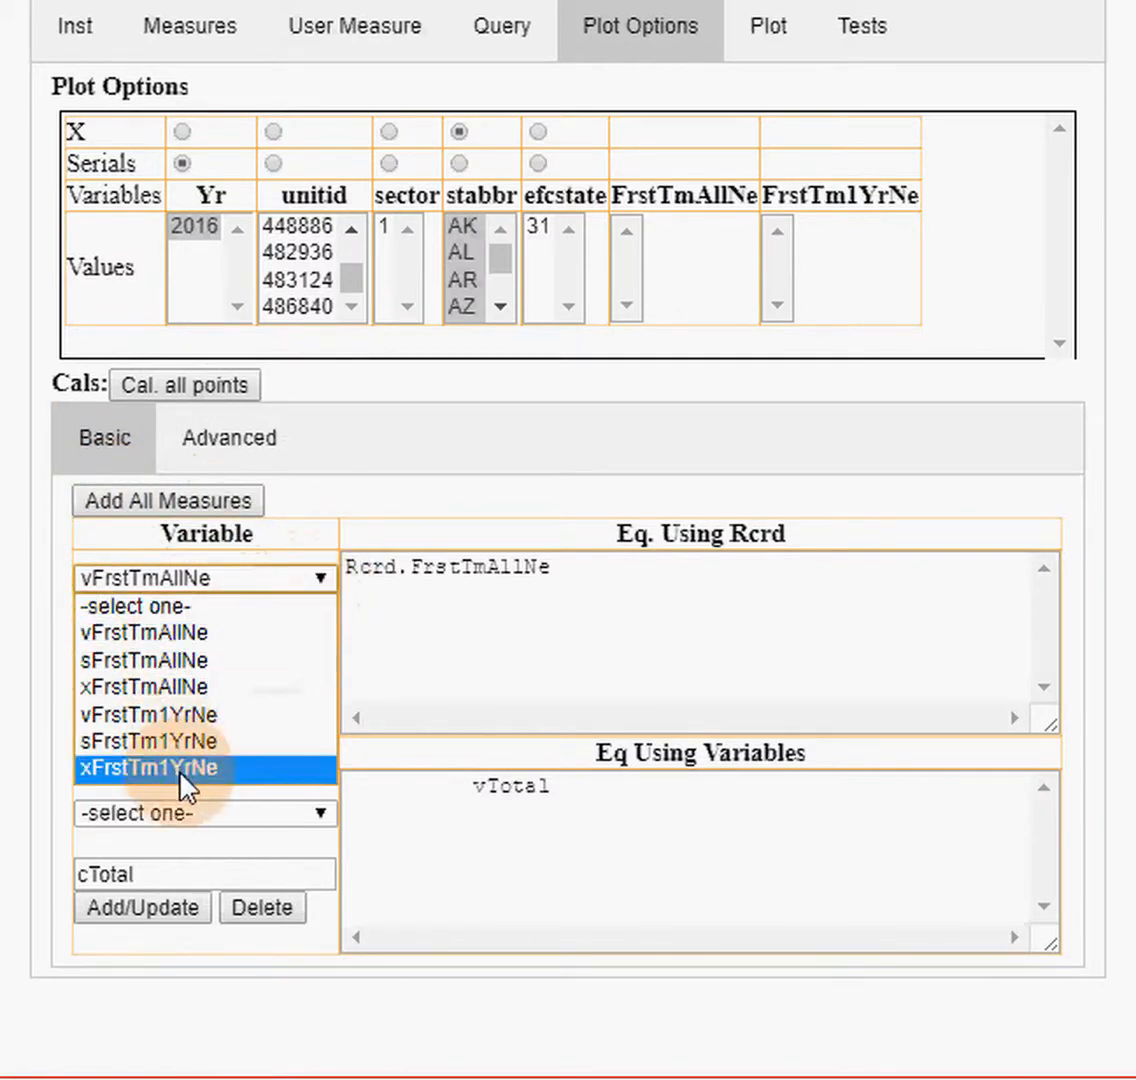
pyautogui.click(329, 582)
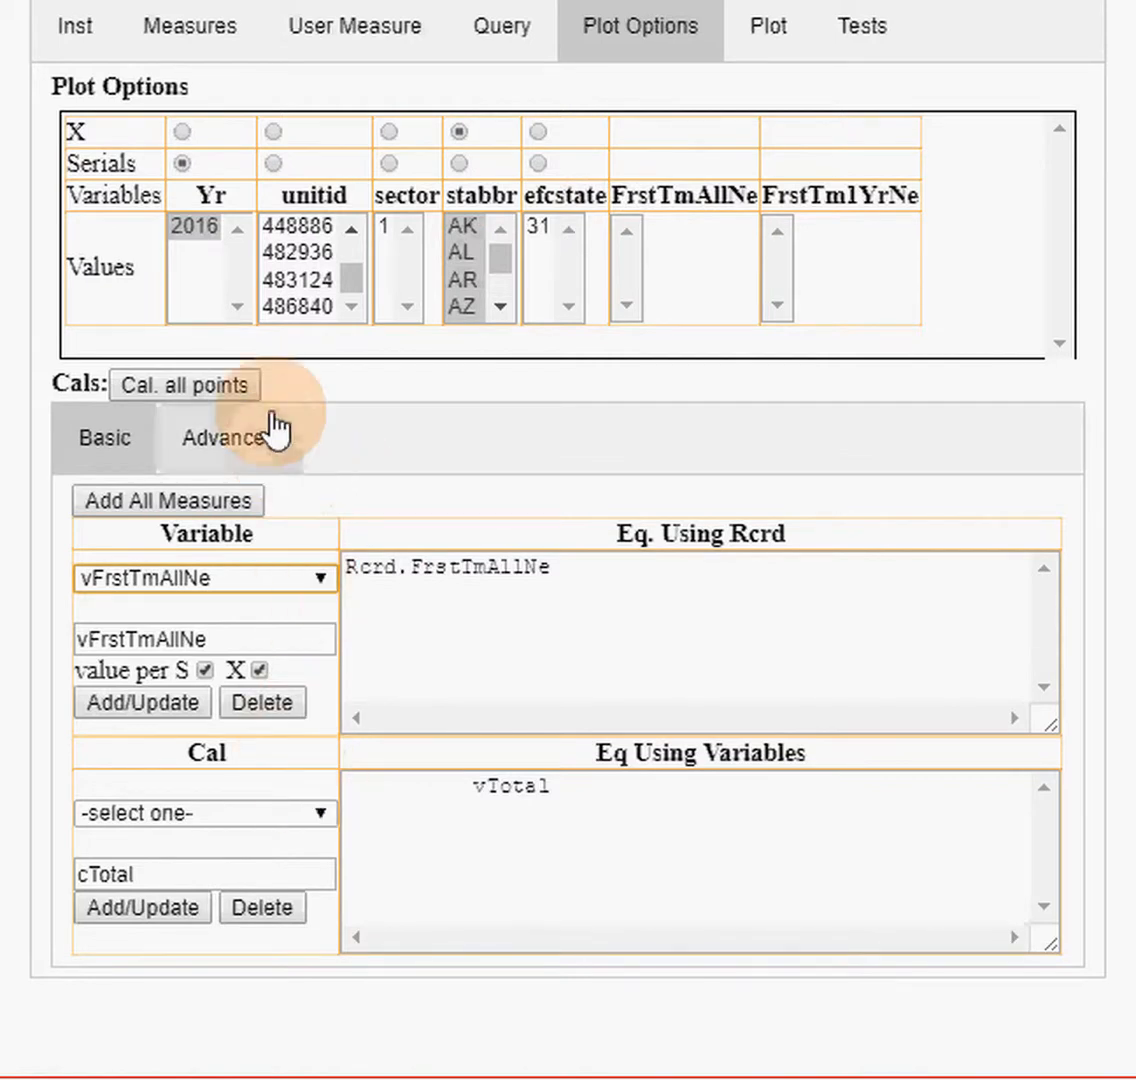
pyautogui.click(459, 131)
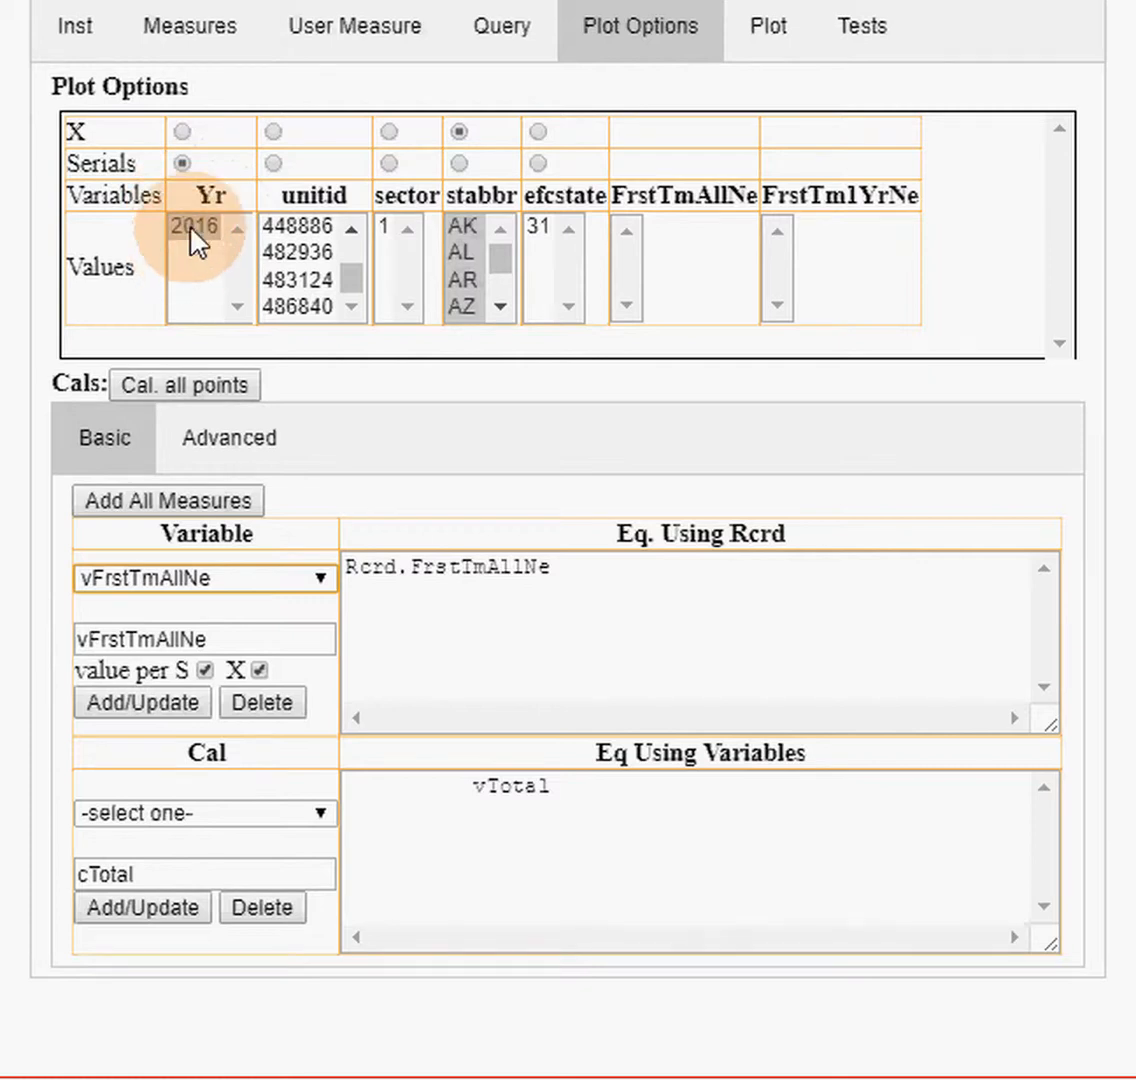
# - Plot cFrstTmAllNe by state and inspect the data point for NE
pyautogui.click(775, 32)
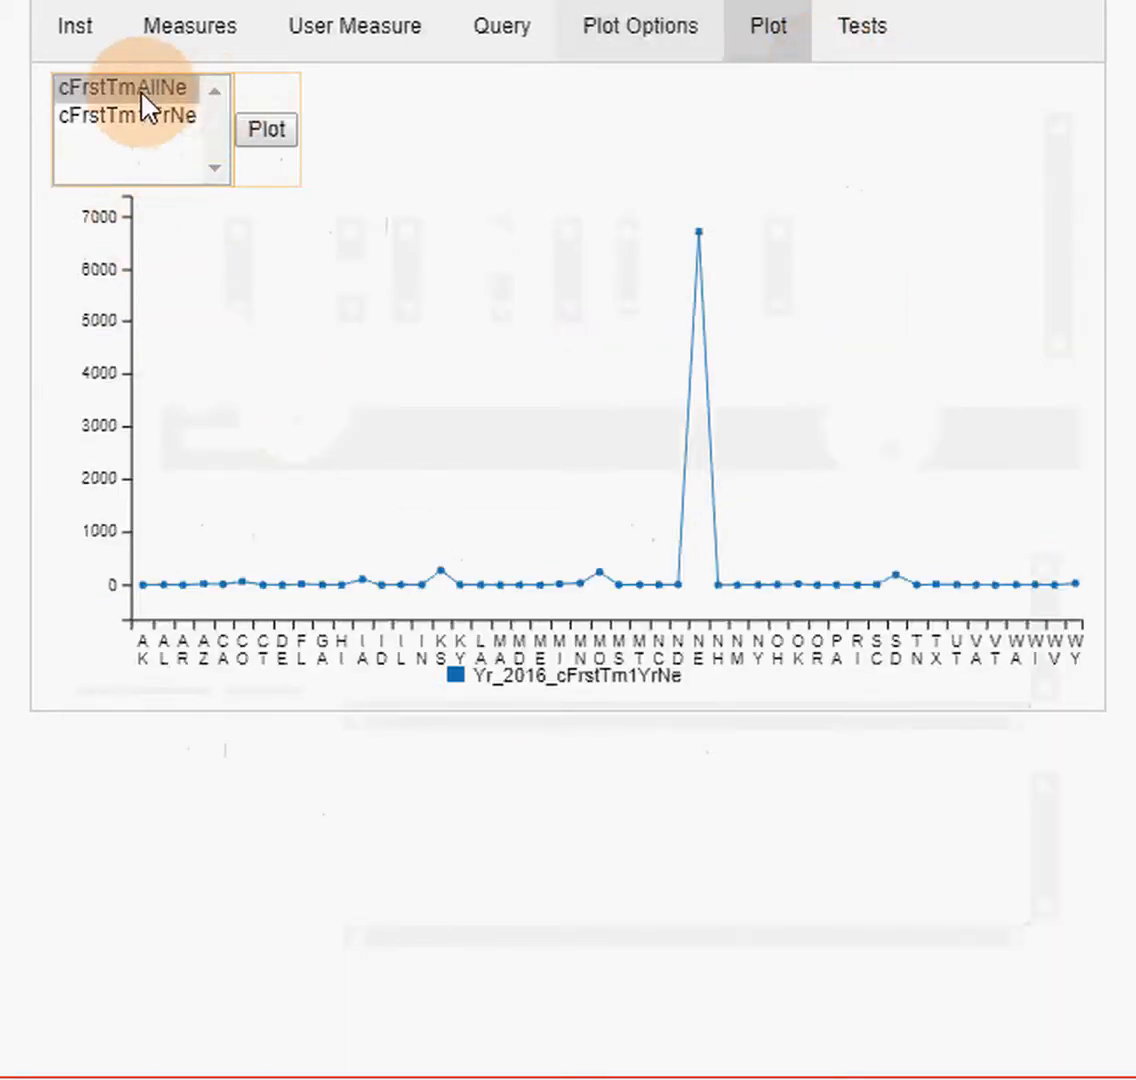
pyautogui.click(78, 91)
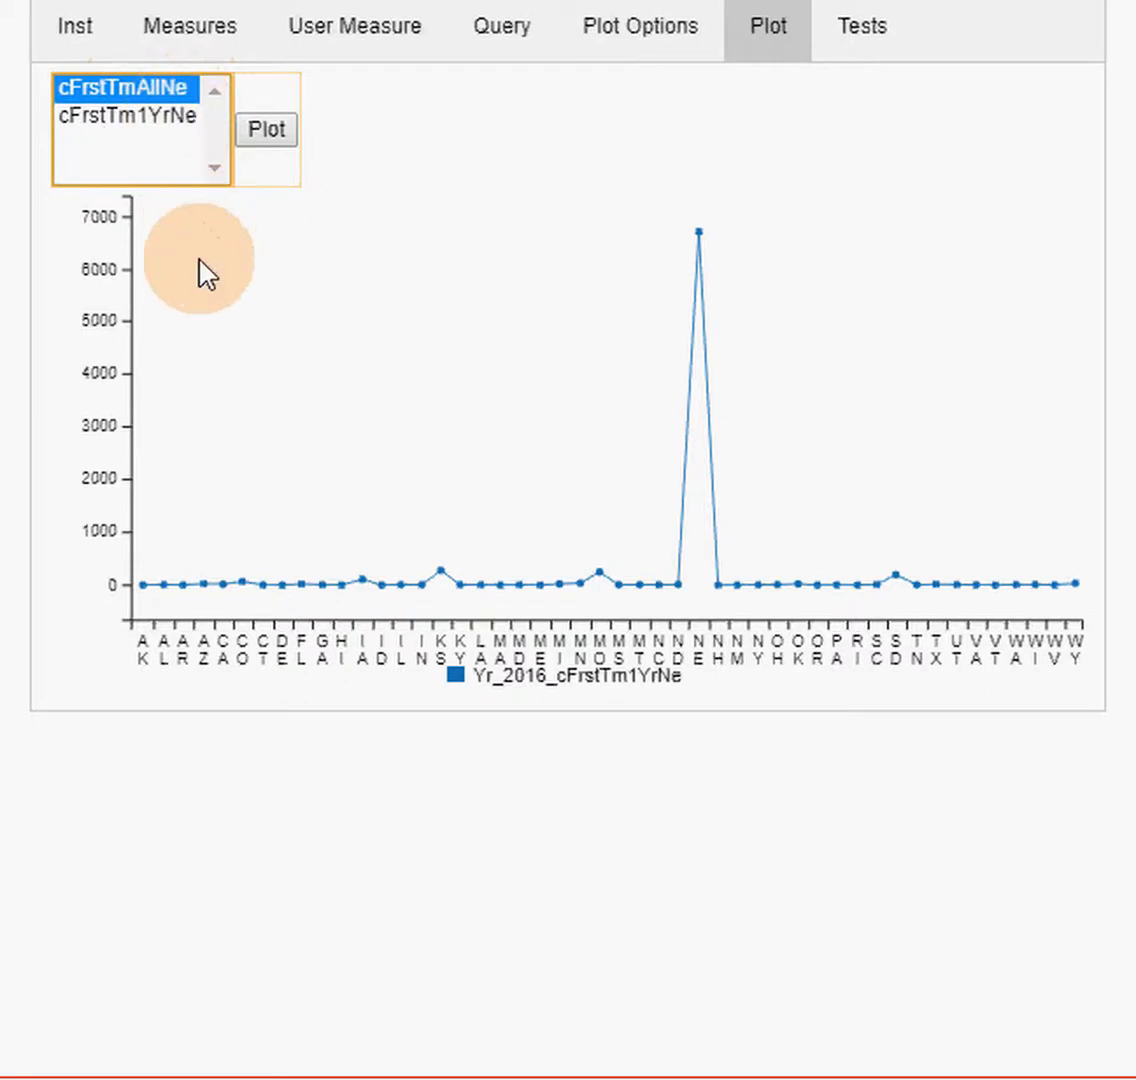
pyautogui.click(269, 126)
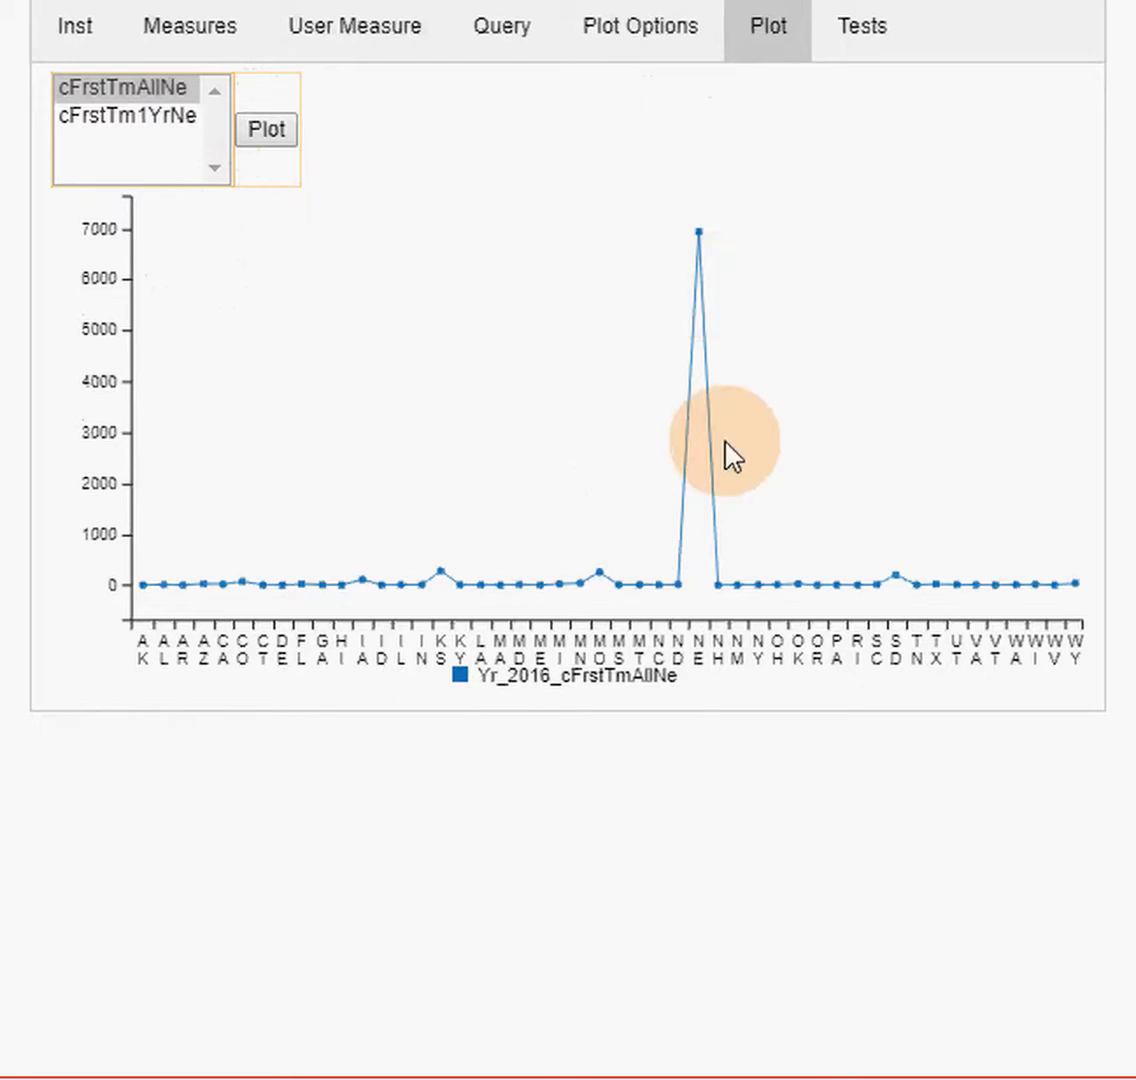
pyautogui.moveTo(701, 224)
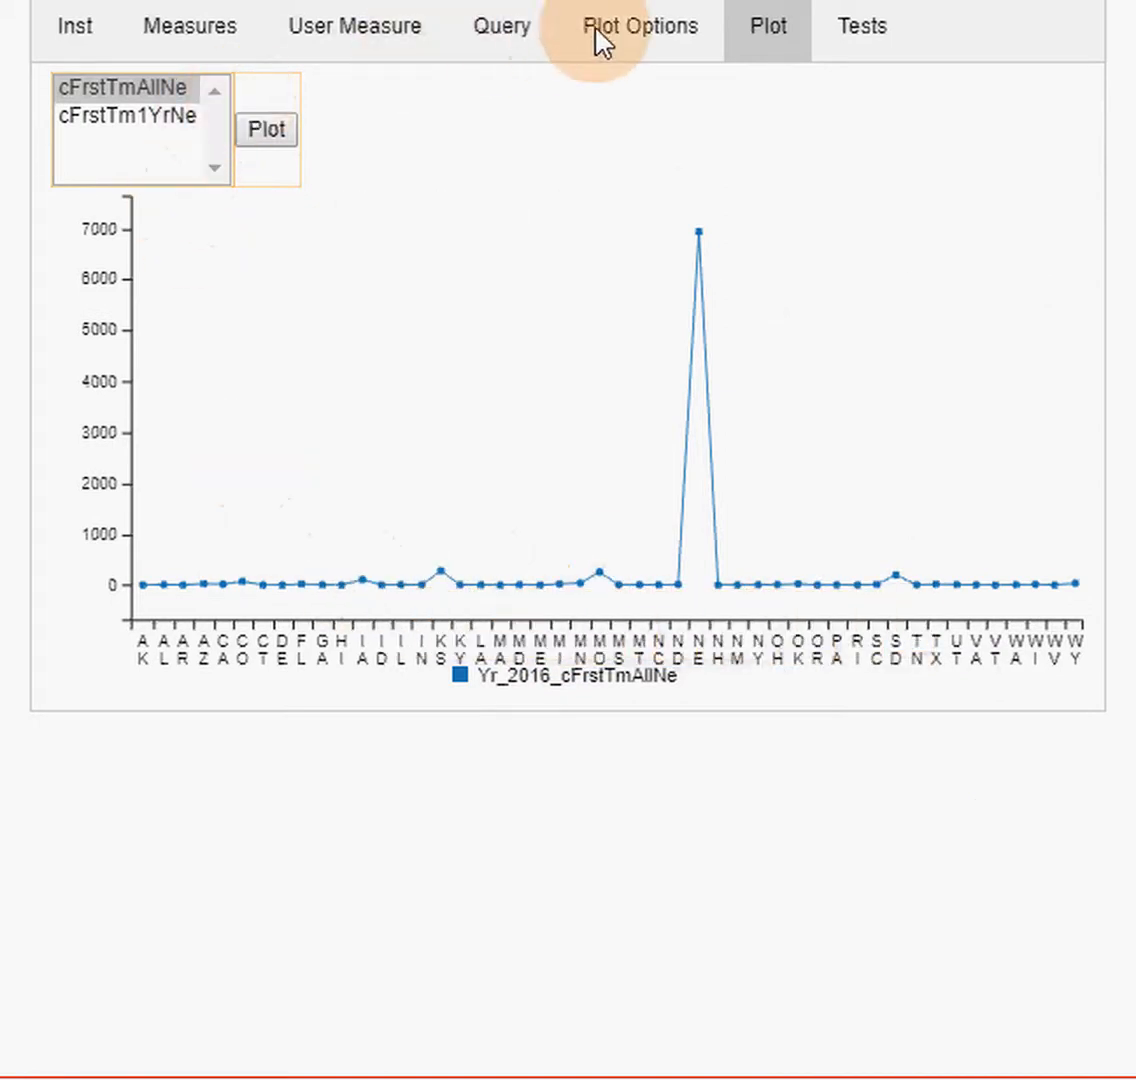
# - Exclude NE from the selected stabbr values in the plot options and recalculate all points
pyautogui.click(621, 38)
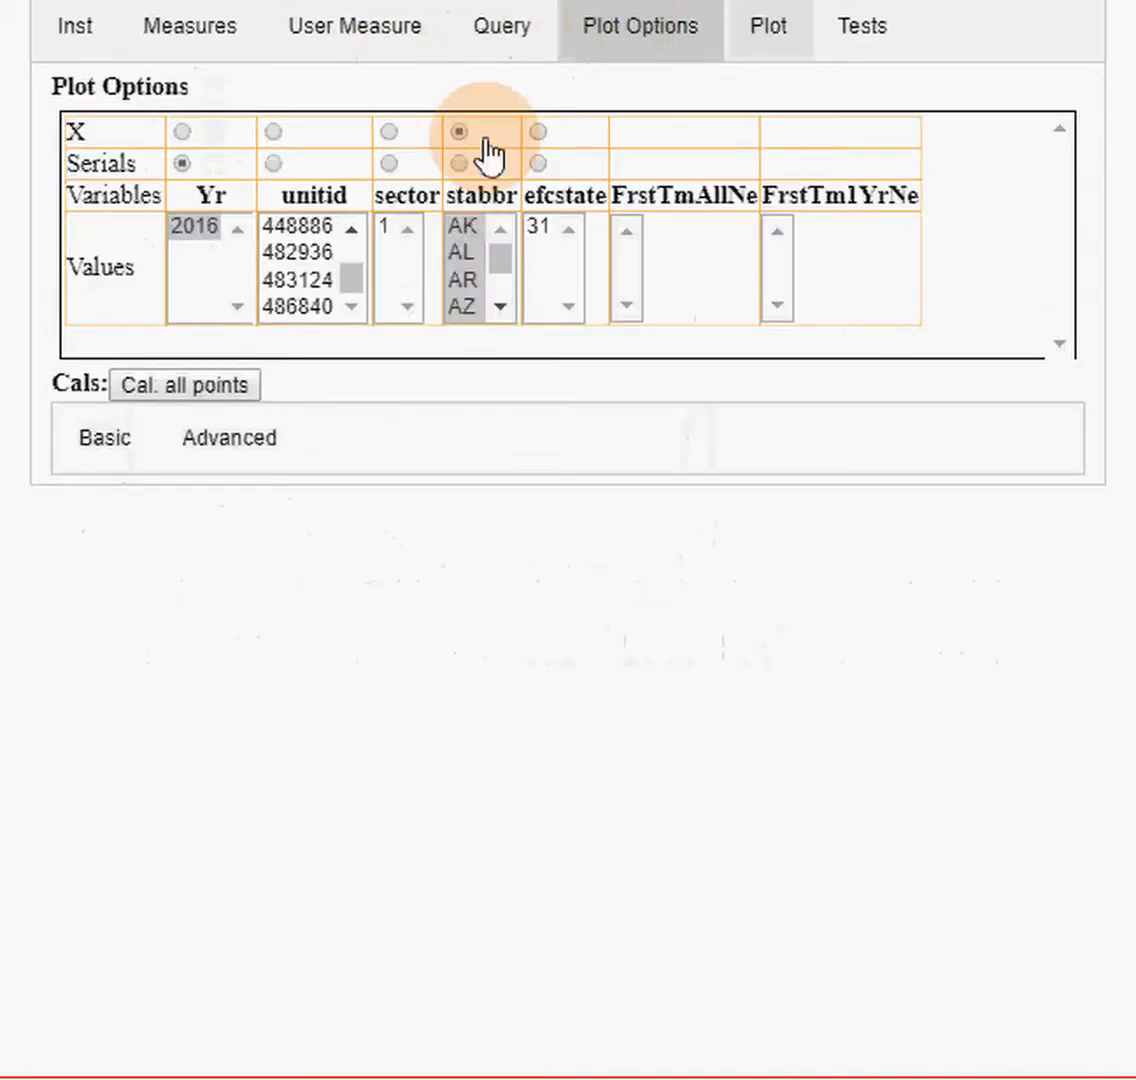
pyautogui.click(507, 308)
pyautogui.moveTo(507, 310); pyautogui.dragTo(507, 310)
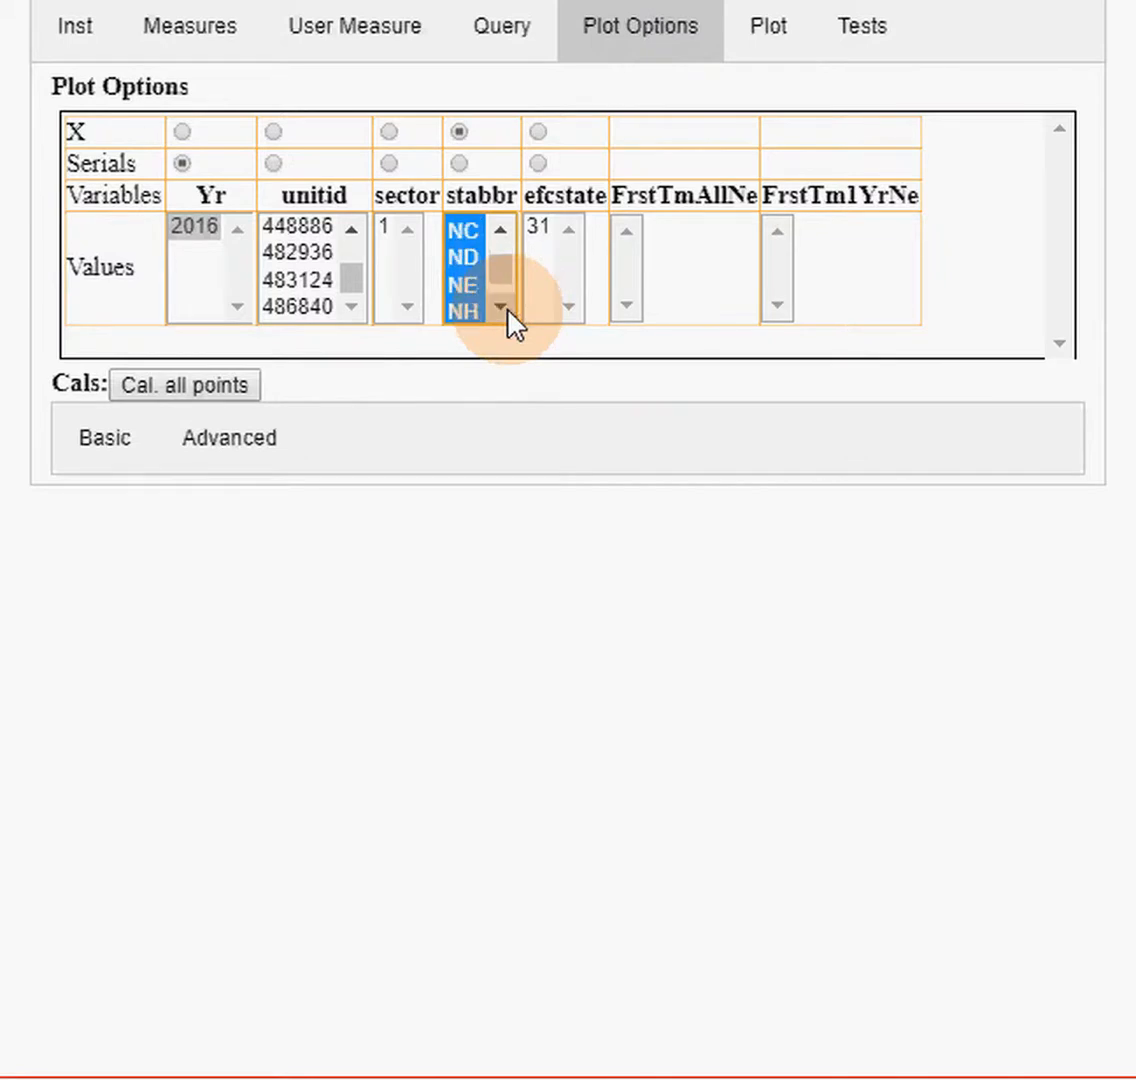
pyautogui.keyDown('ctrl'); pyautogui.click(458, 285); pyautogui.keyUp('ctrl')
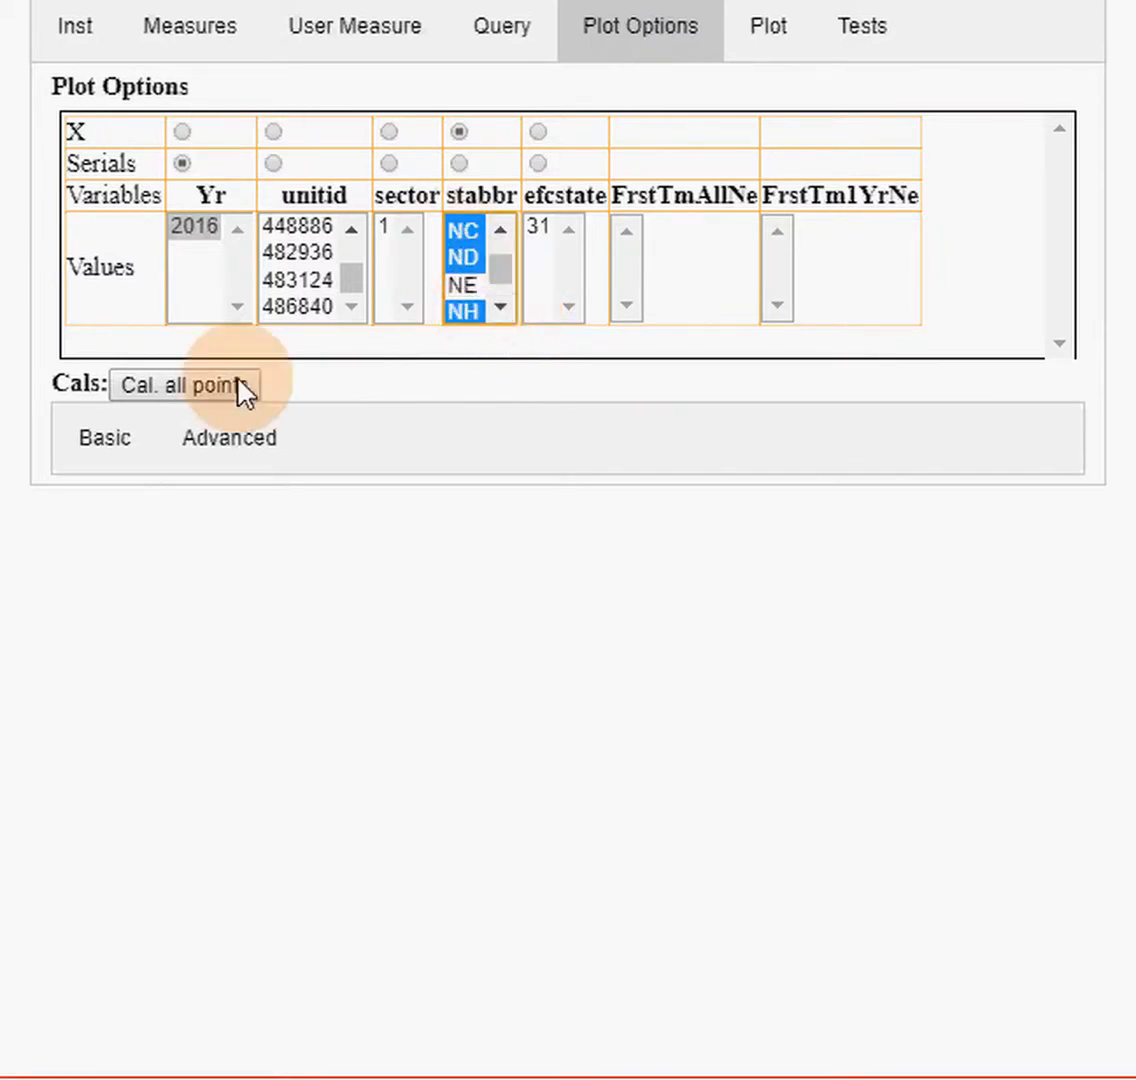
pyautogui.click(208, 390)
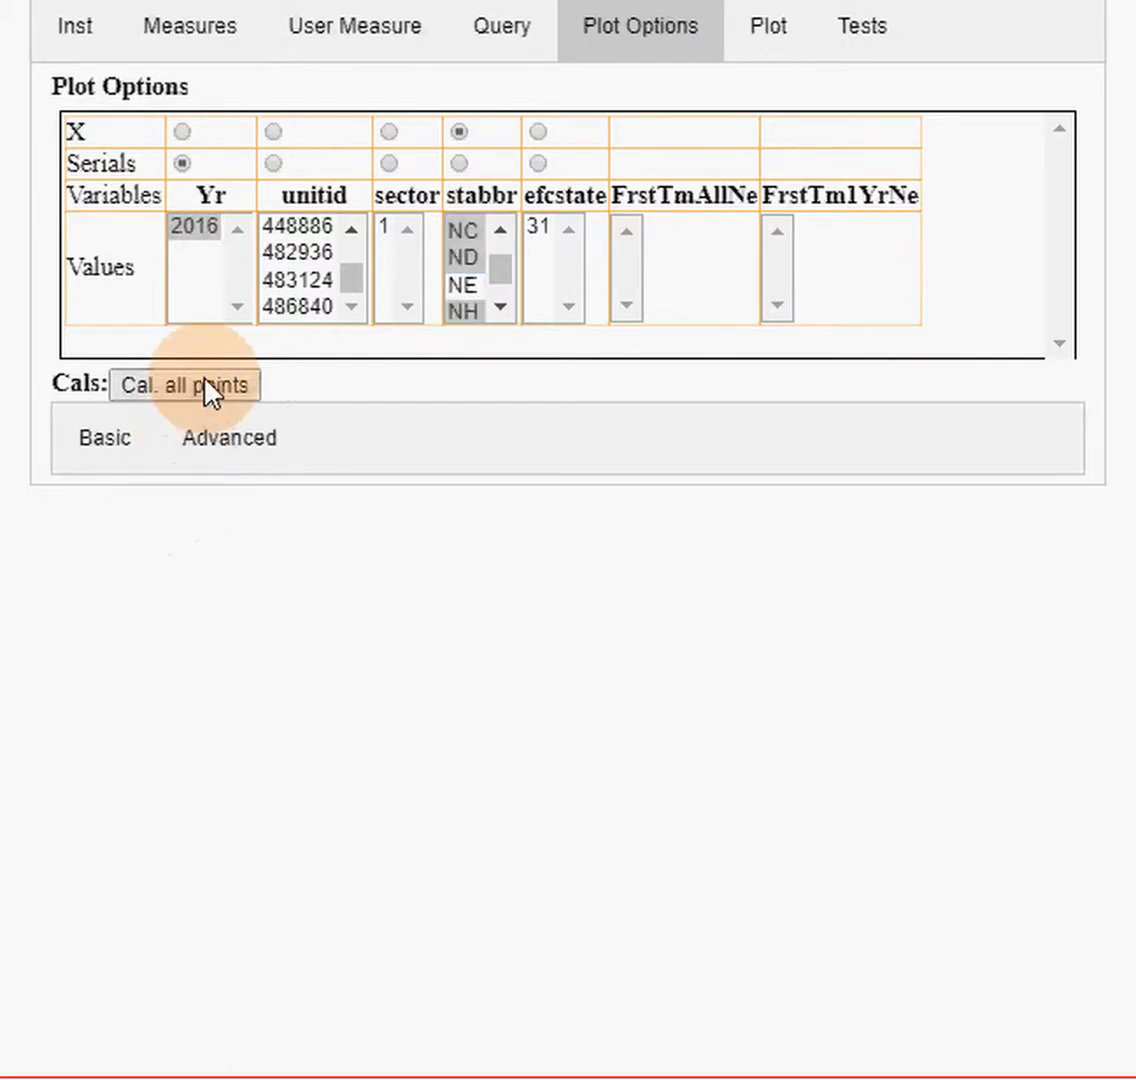
# - Plot cFrstTmAllNe by state without NE and inspect the data points for KS, MO and SD
pyautogui.click(765, 40)
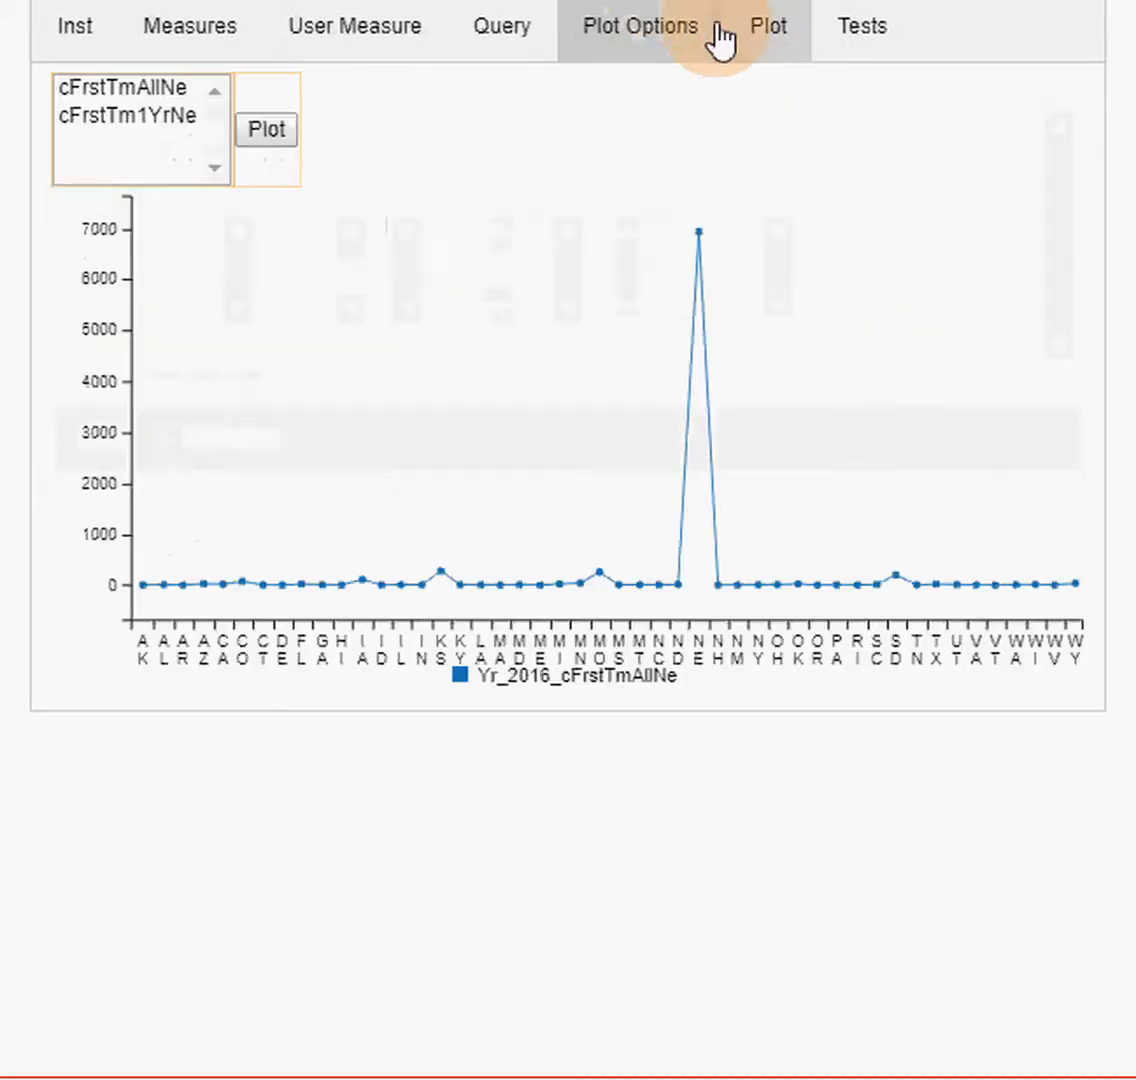
pyautogui.click(107, 88)
pyautogui.click(268, 130)
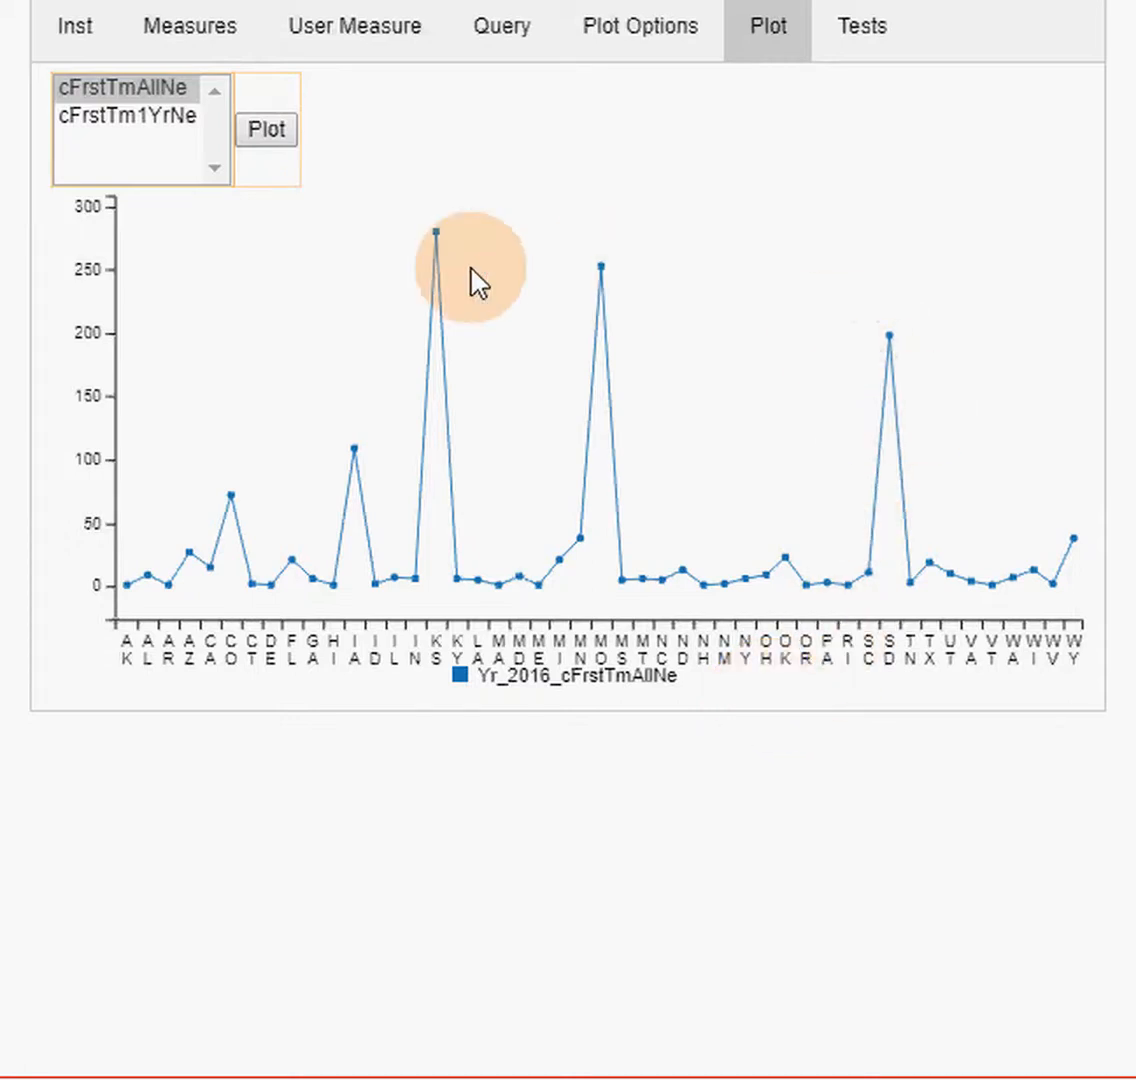
pyautogui.moveTo(436, 240)
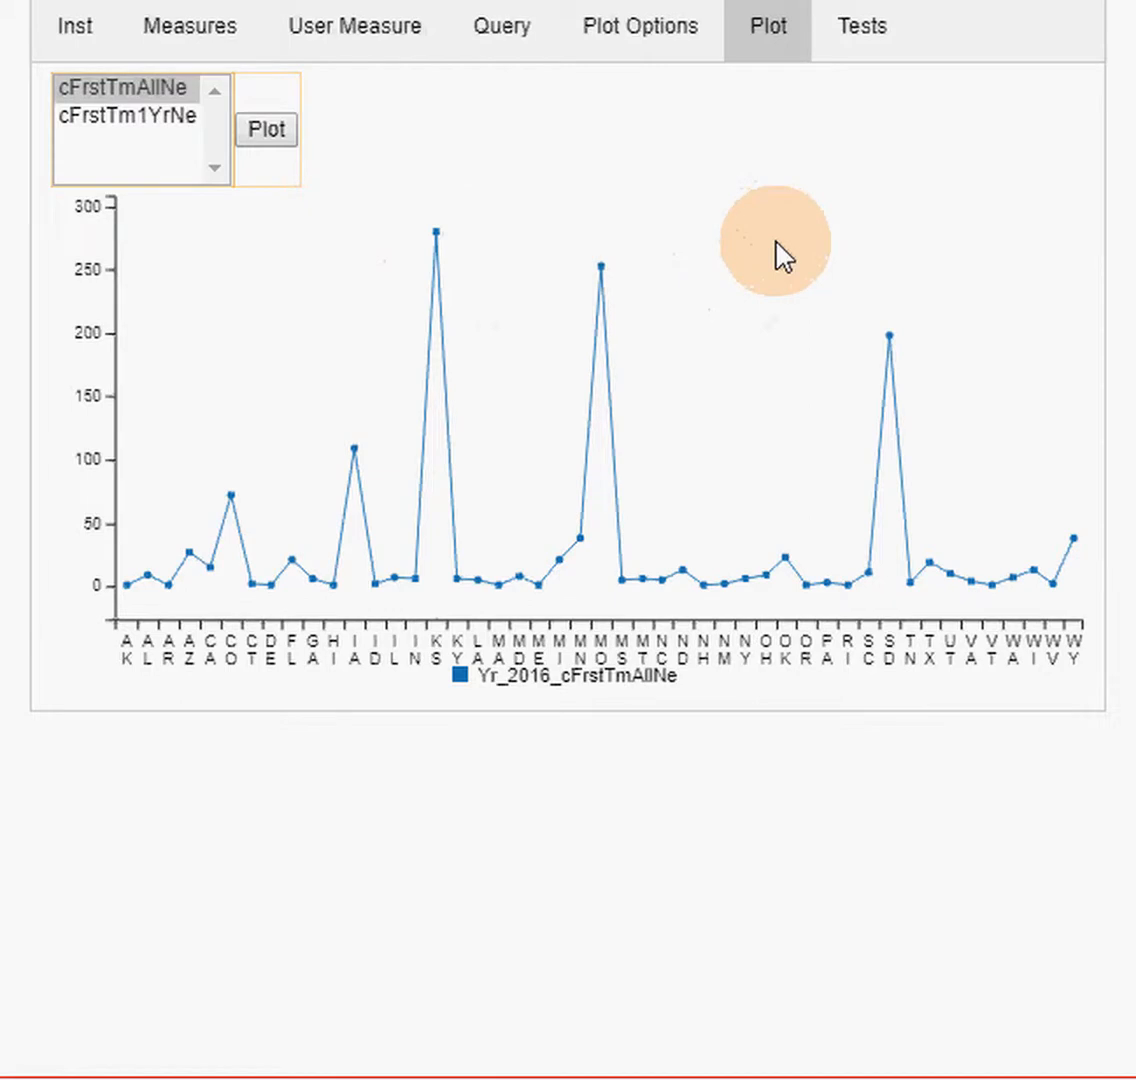
pyautogui.moveTo(601, 280)
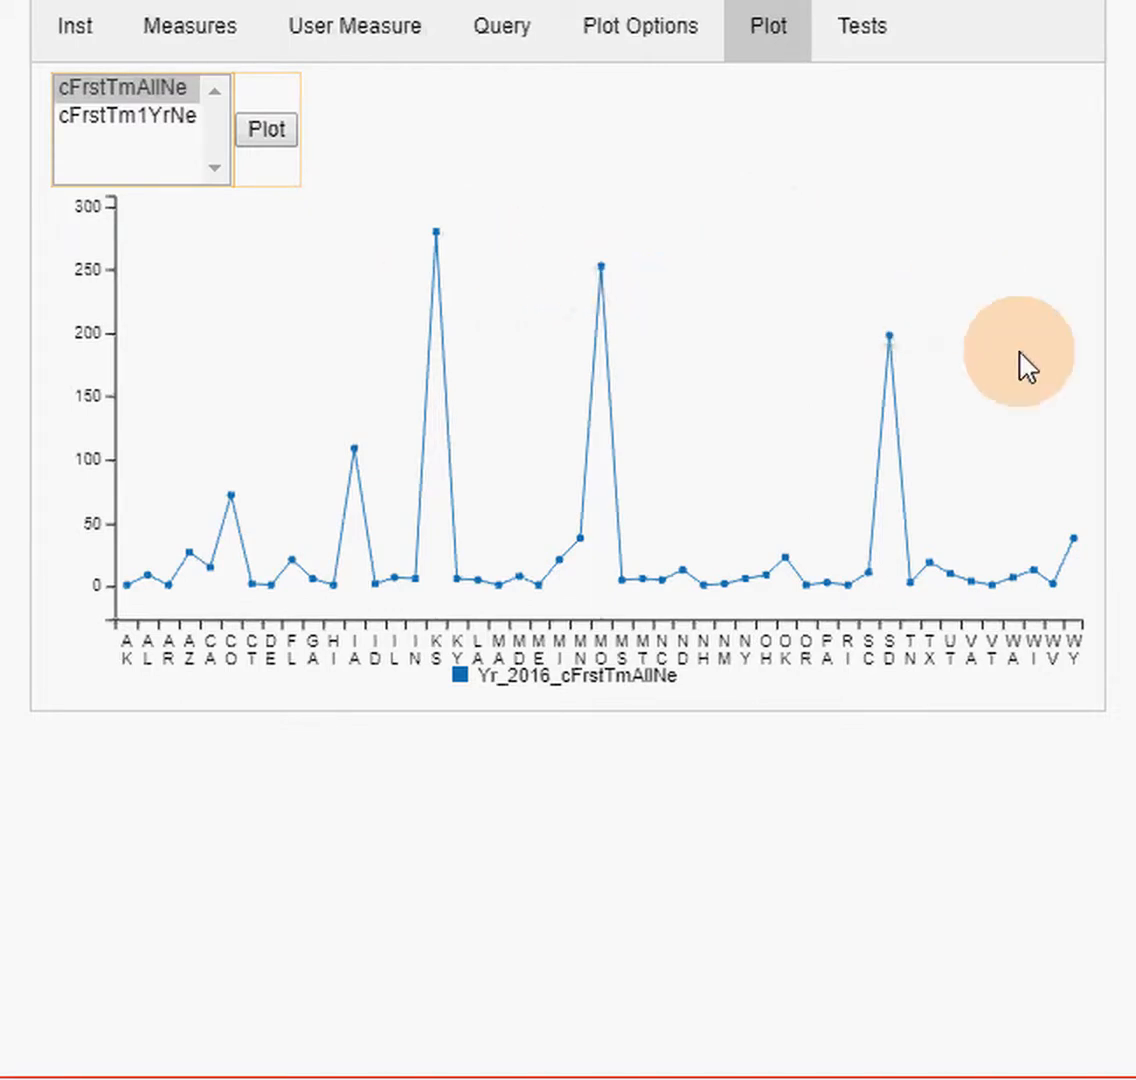
pyautogui.moveTo(892, 347)
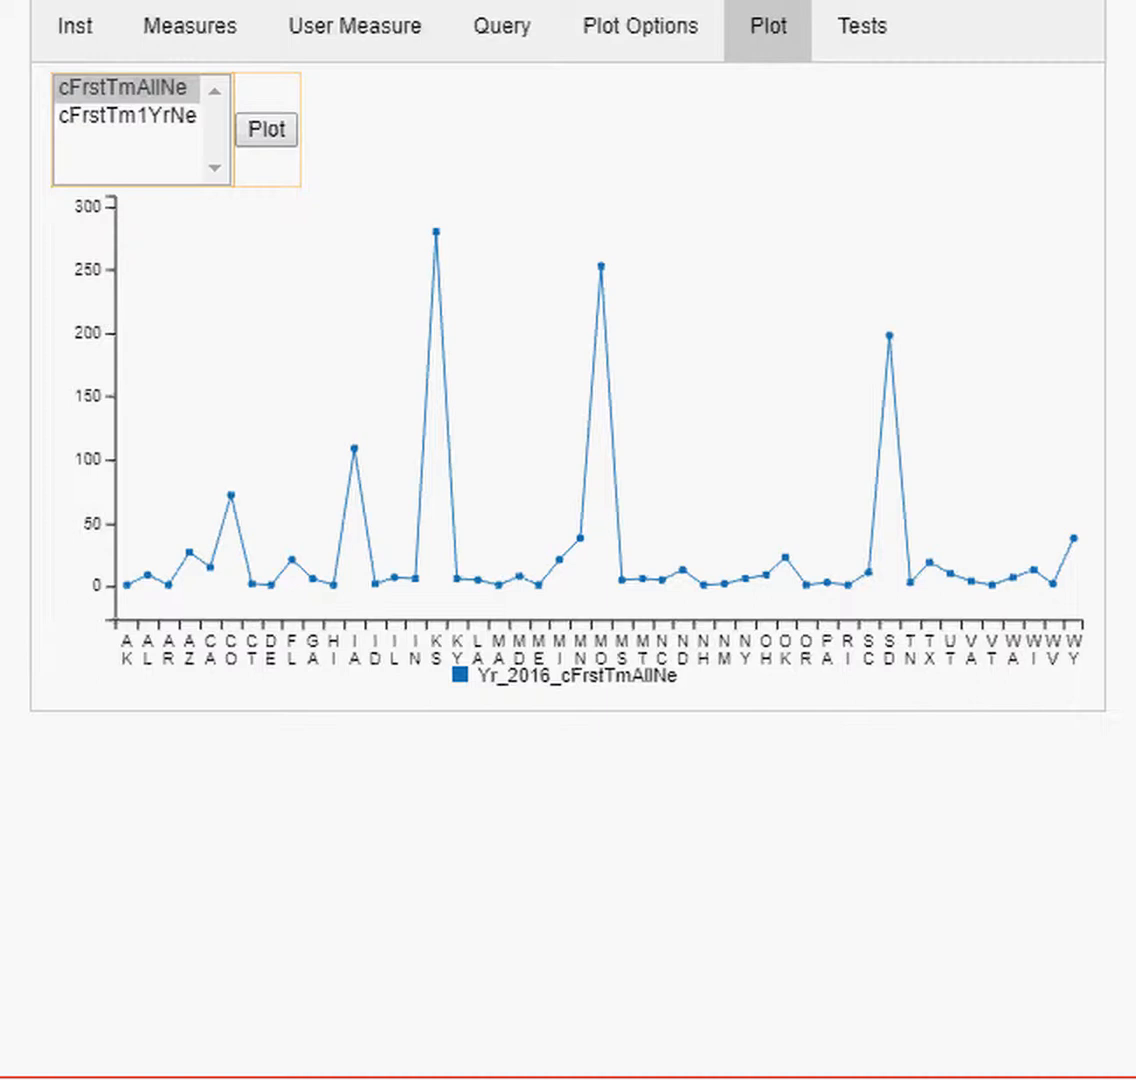
# - Set unitid as the X variable, select all of its values and recalculate all points
pyautogui.click(655, 48)
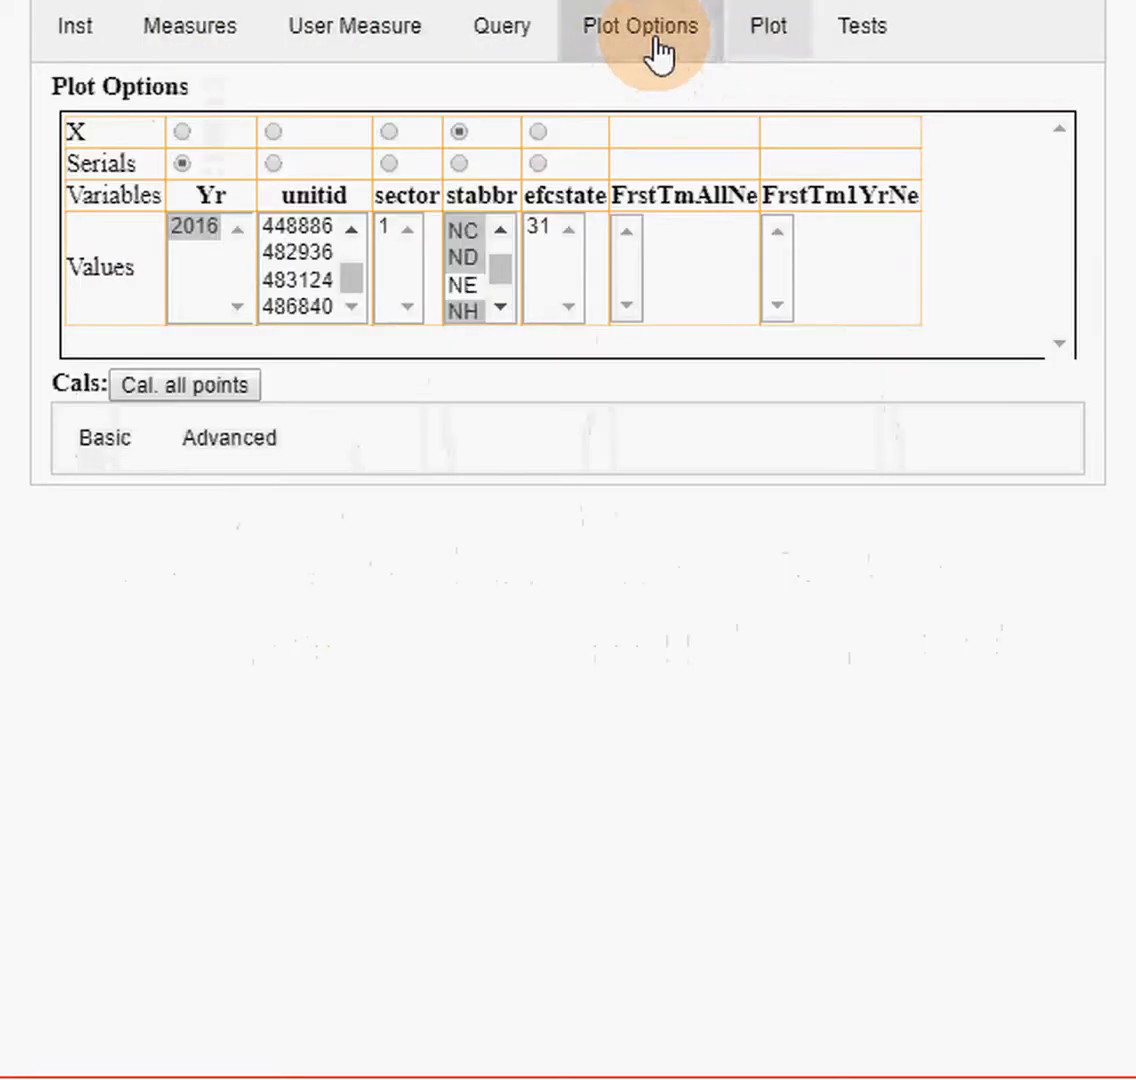
pyautogui.click(275, 140)
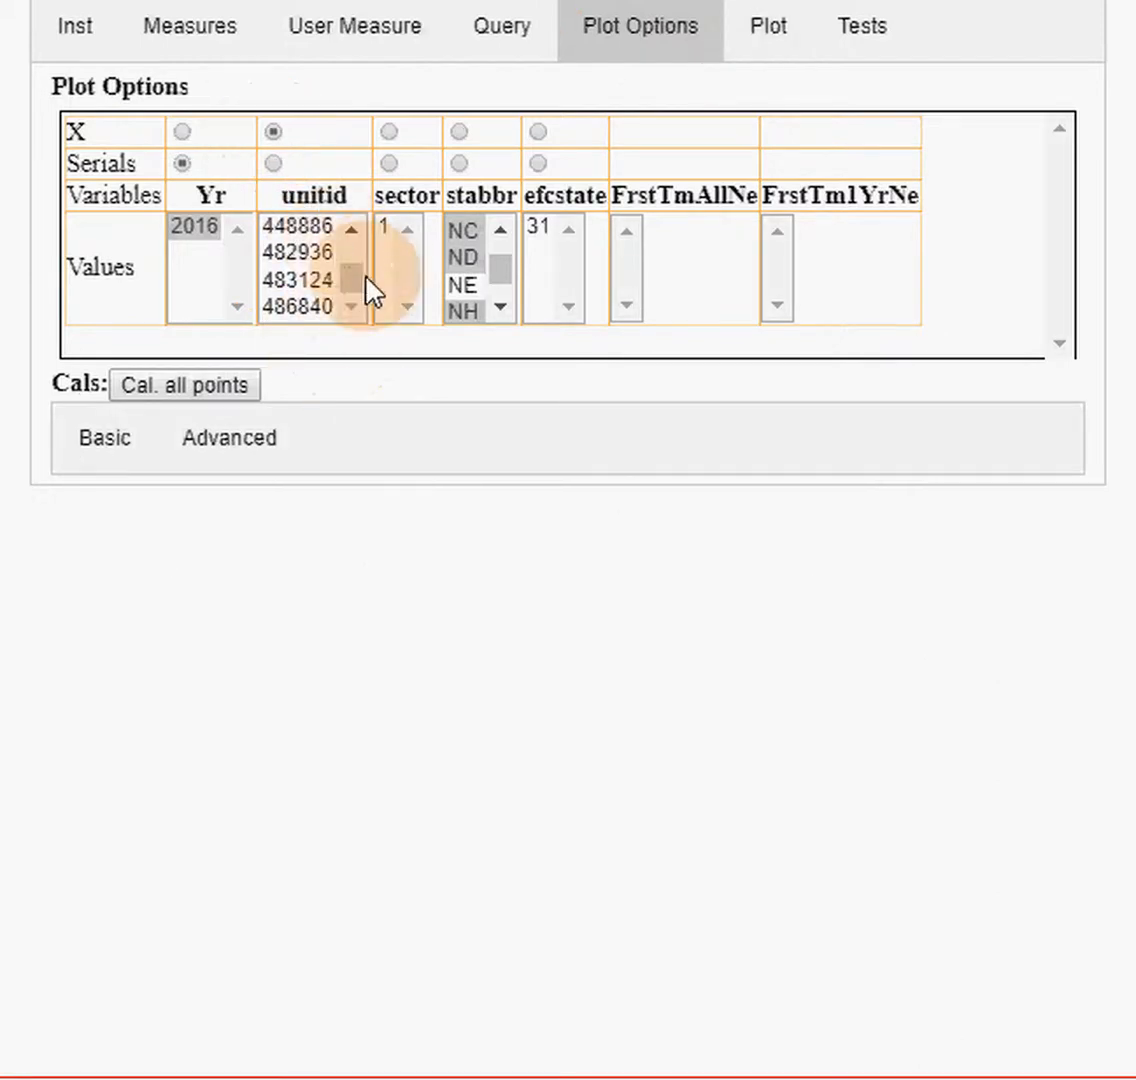
pyautogui.moveTo(349, 268); pyautogui.dragTo(364, 318)
pyautogui.click(310, 226)
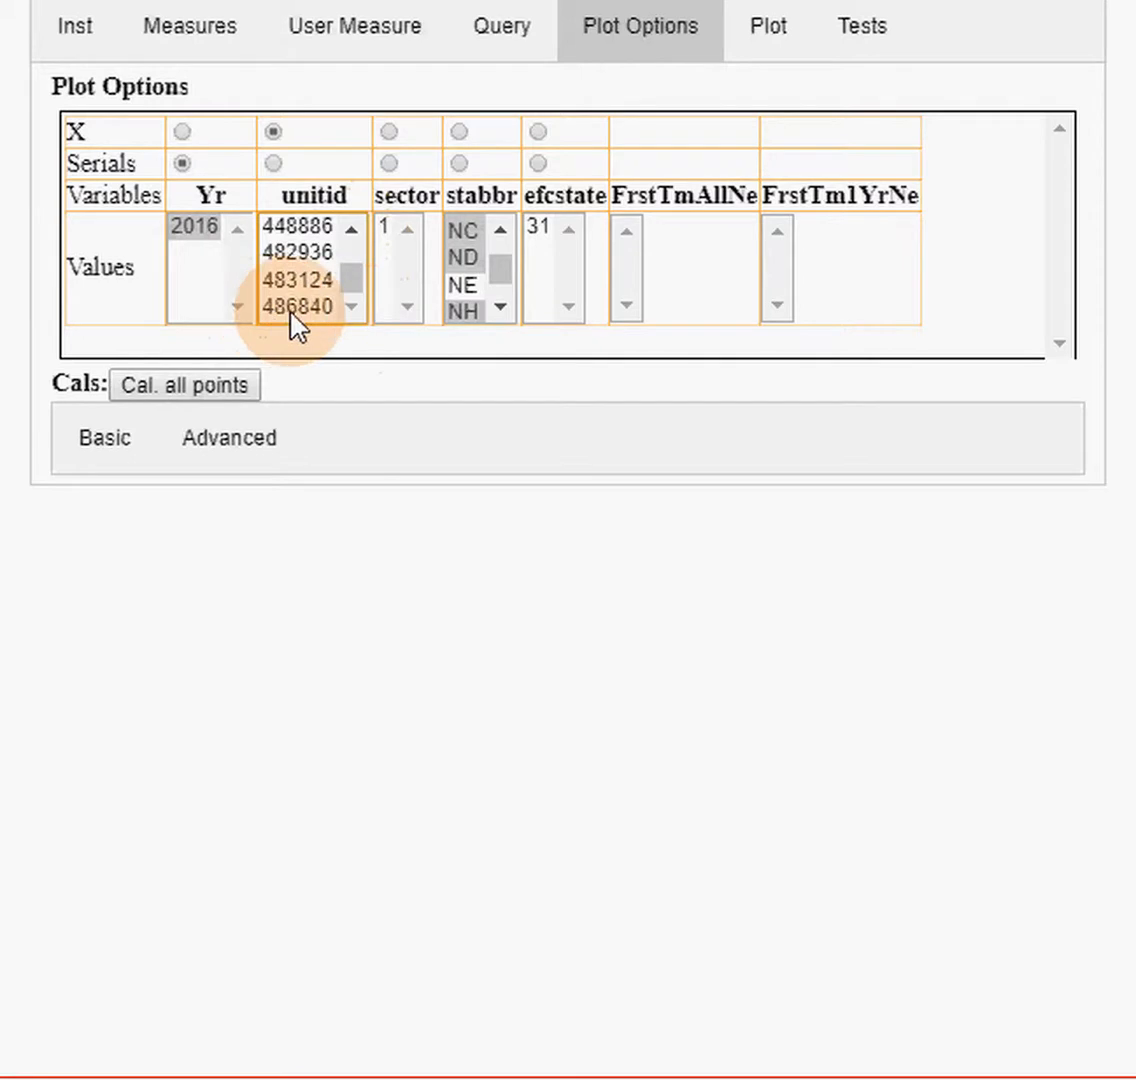
pyautogui.keyDown('shift'); pyautogui.click(293, 308); pyautogui.keyUp('shift')
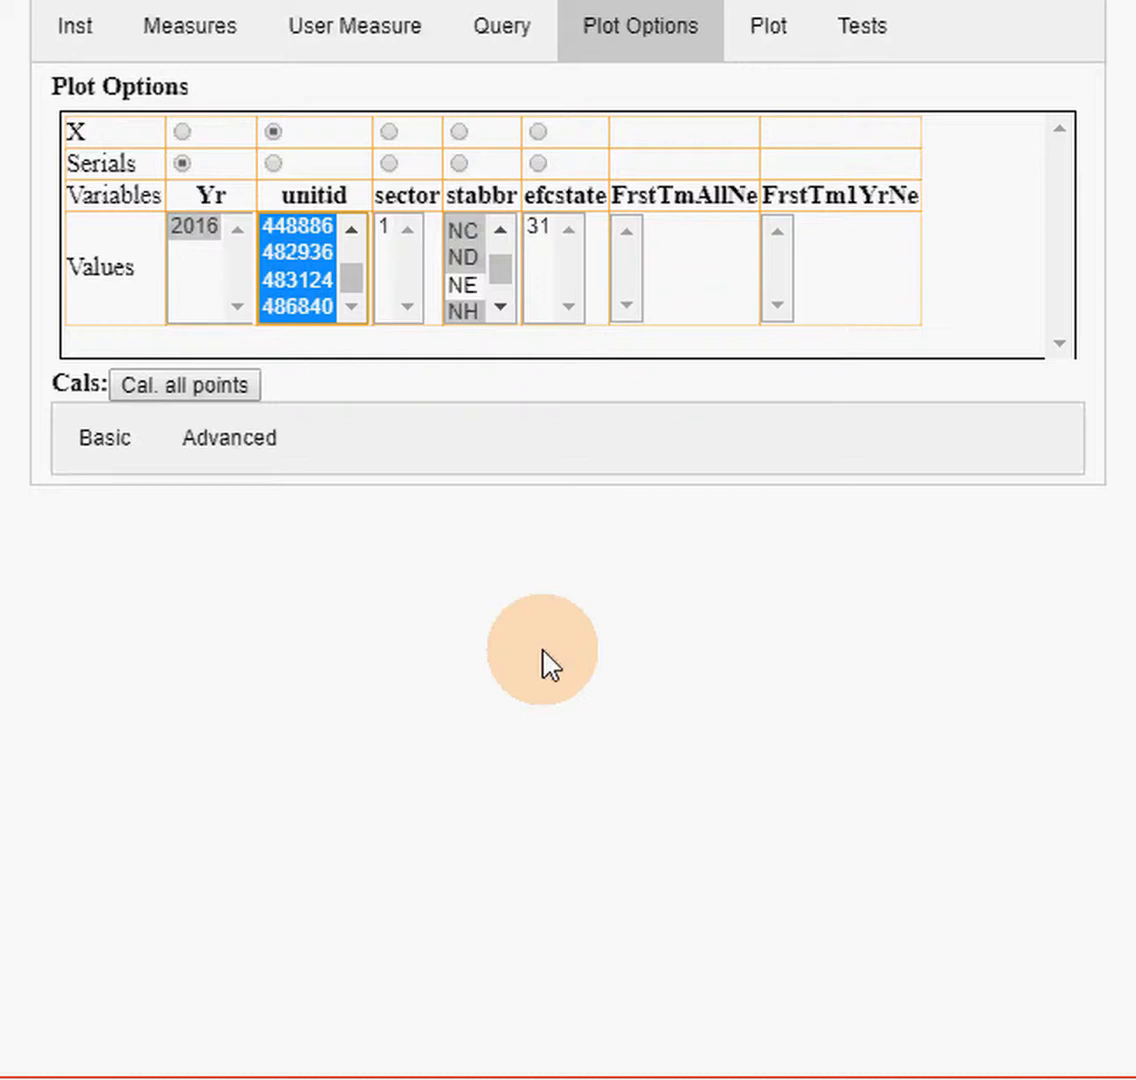
pyautogui.click(208, 398)
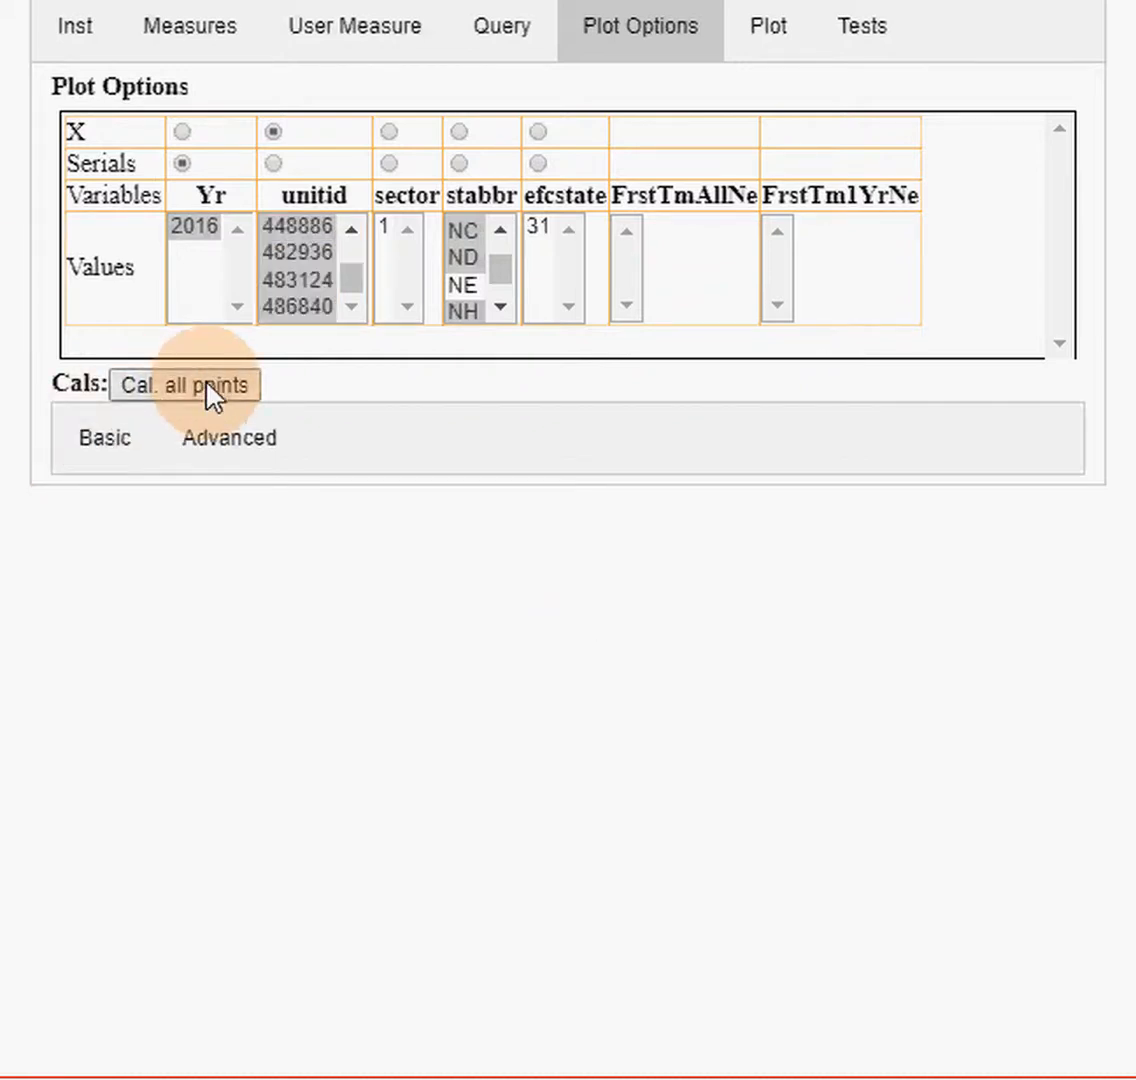
# - Plot cFrstTmAllNe by unitid and inspect the highest data point
pyautogui.click(790, 52)
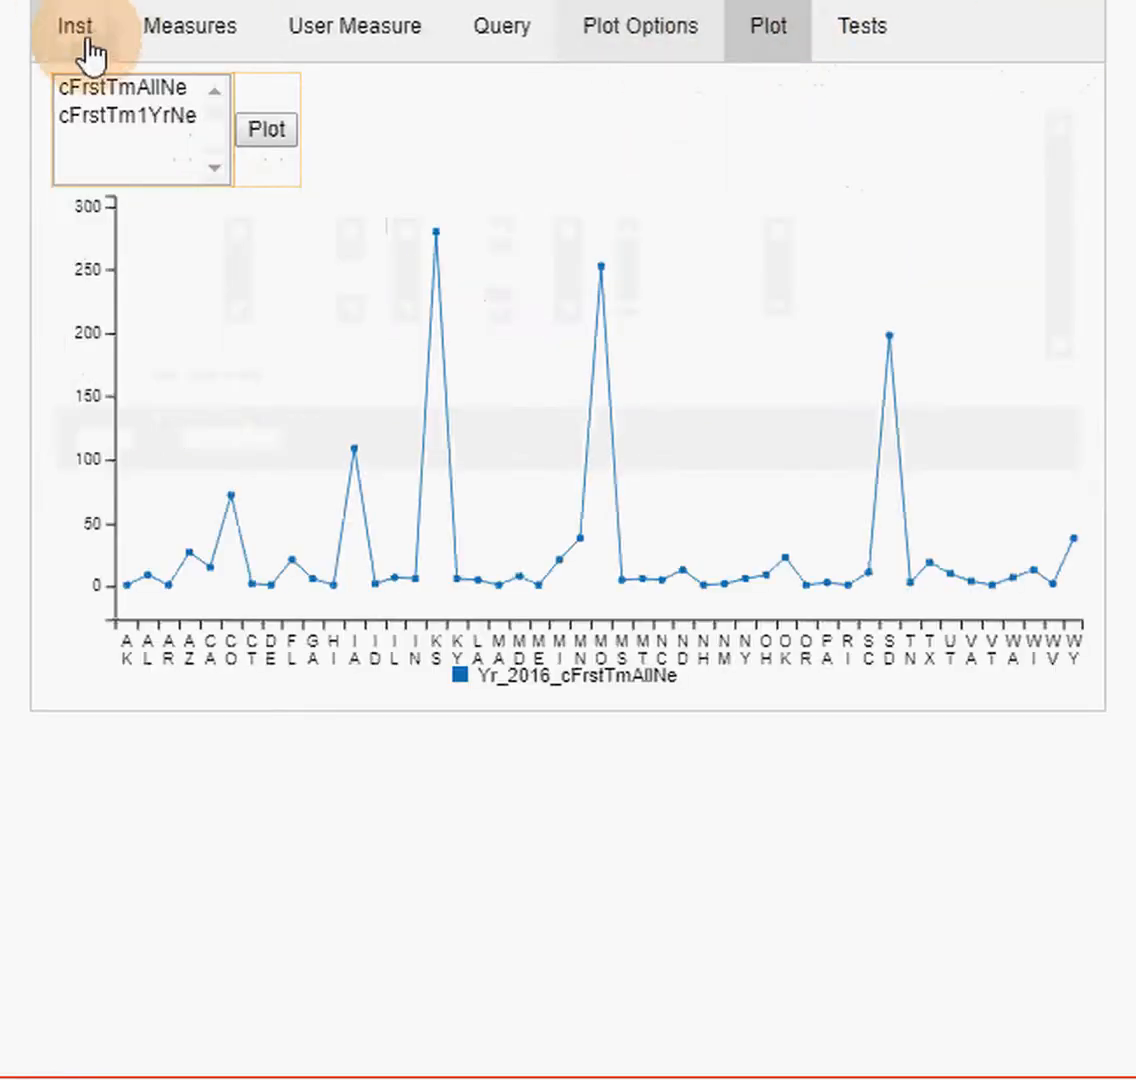
pyautogui.click(101, 87)
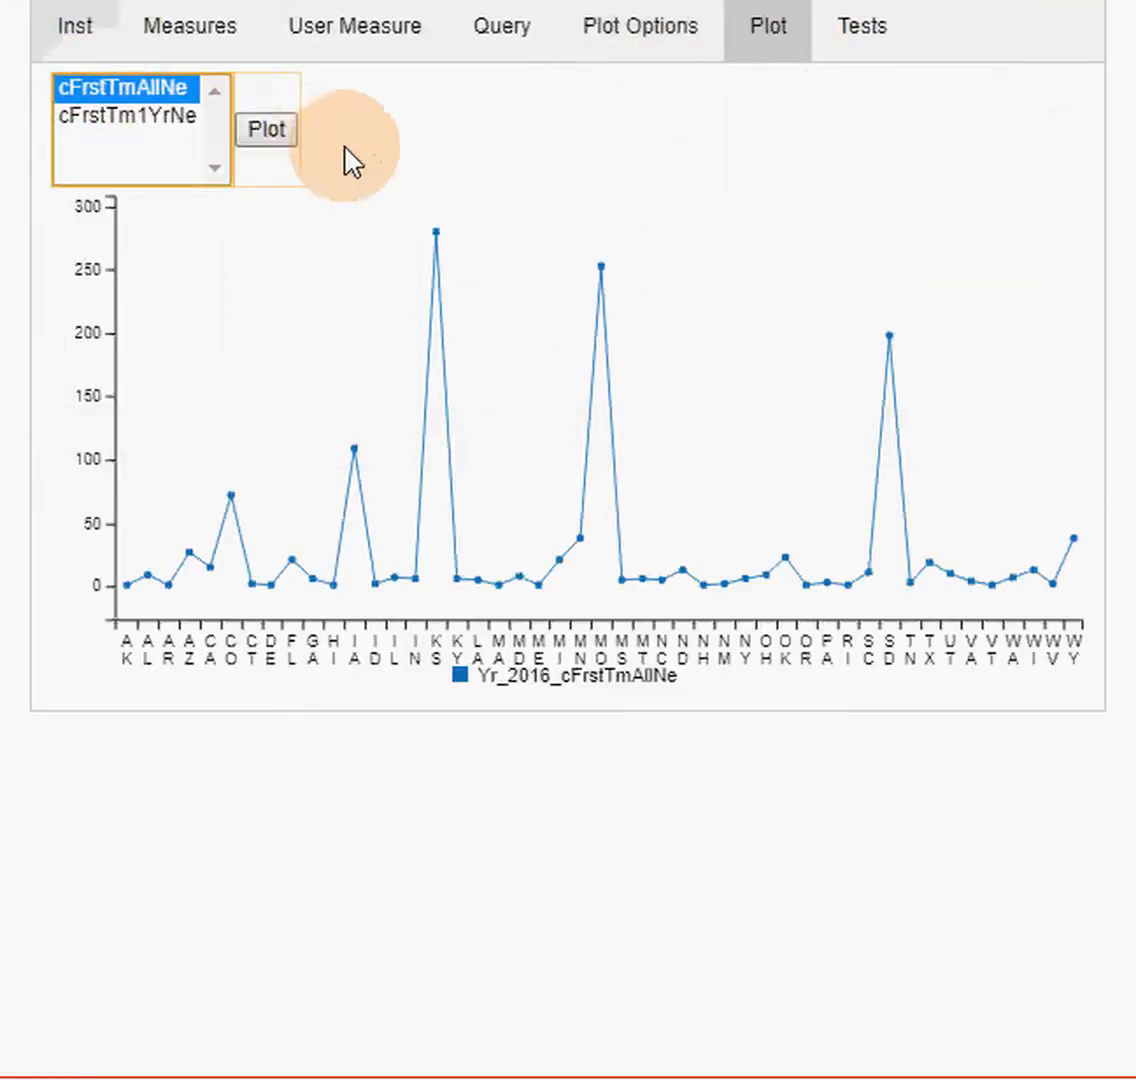
pyautogui.click(277, 140)
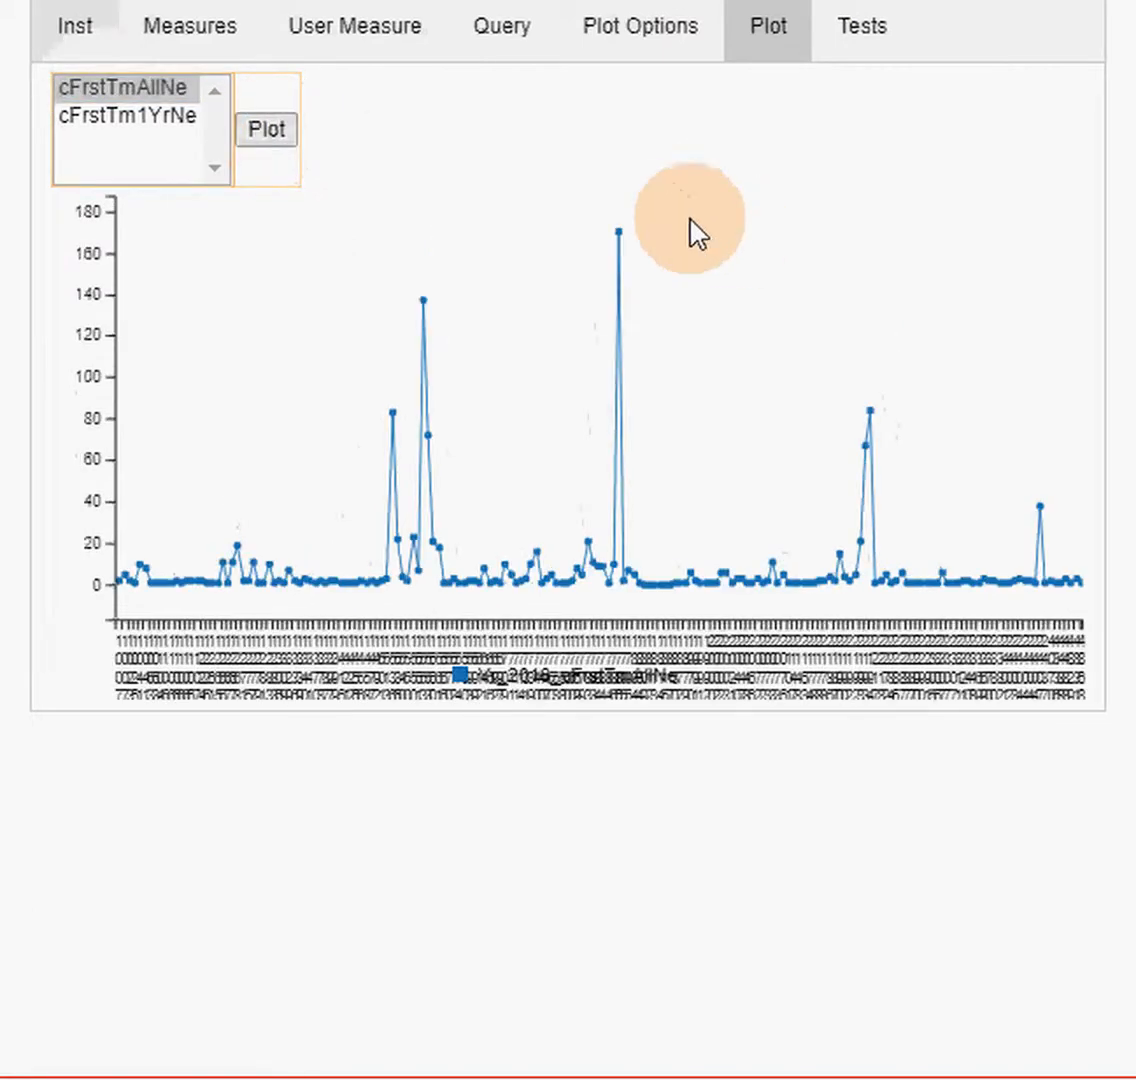
pyautogui.moveTo(619, 234)
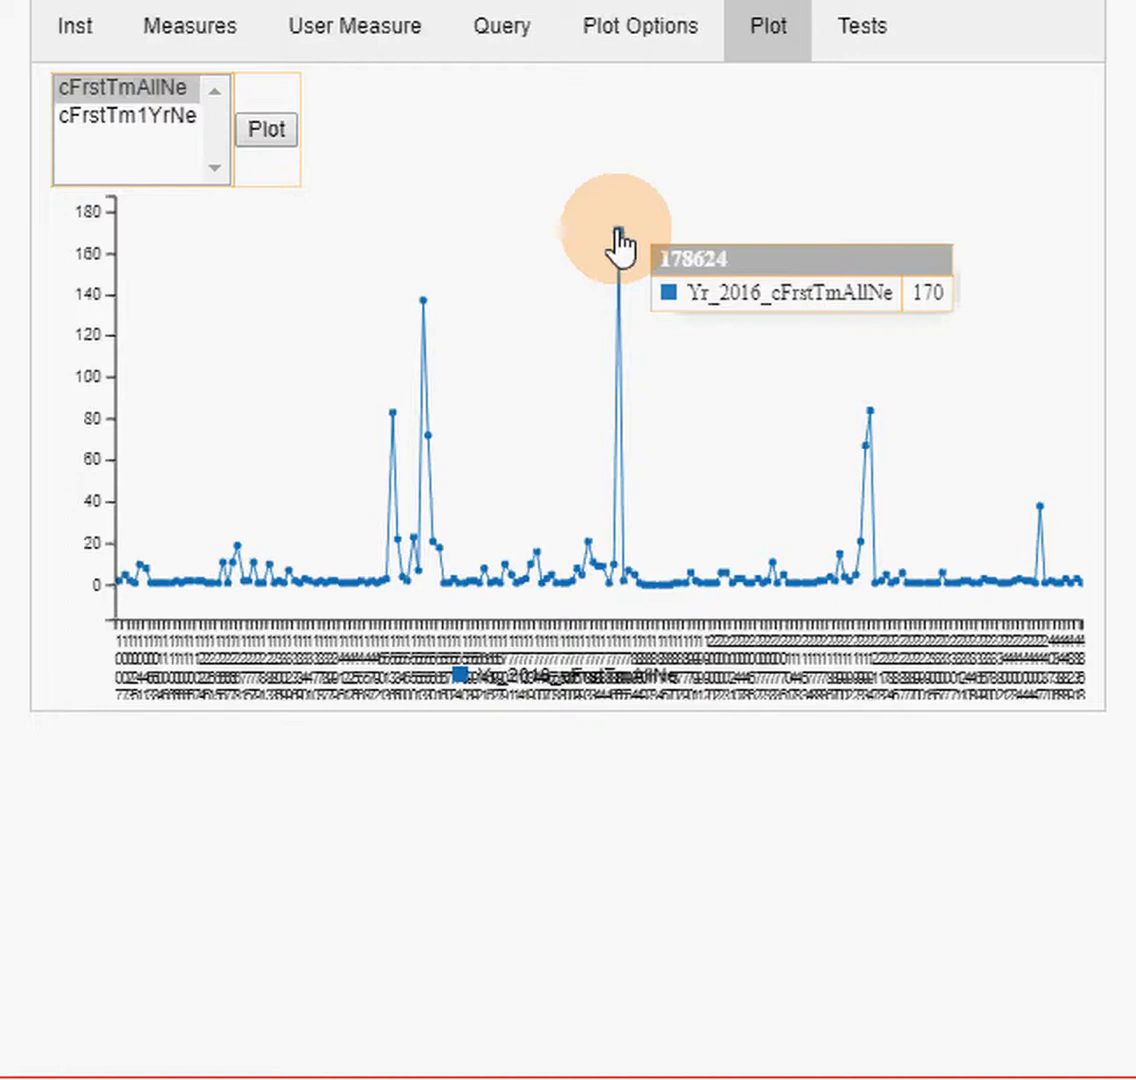
# - Look up unit ID 178624 in the institution details list and highlight it to read its institution name
pyautogui.click(78, 28)
pyautogui.click(787, 128)
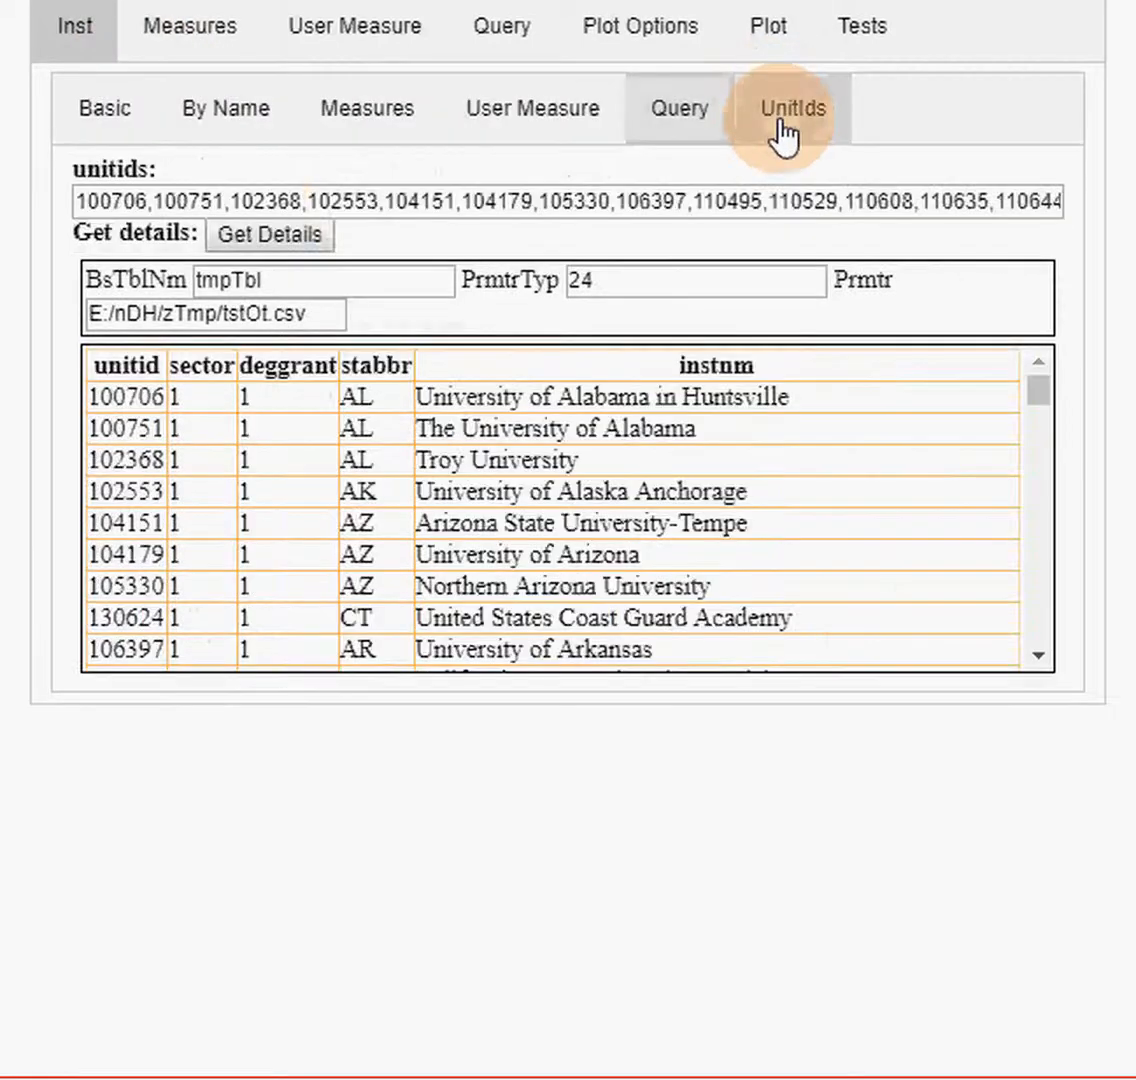
pyautogui.scroll(-5, 181, 530)
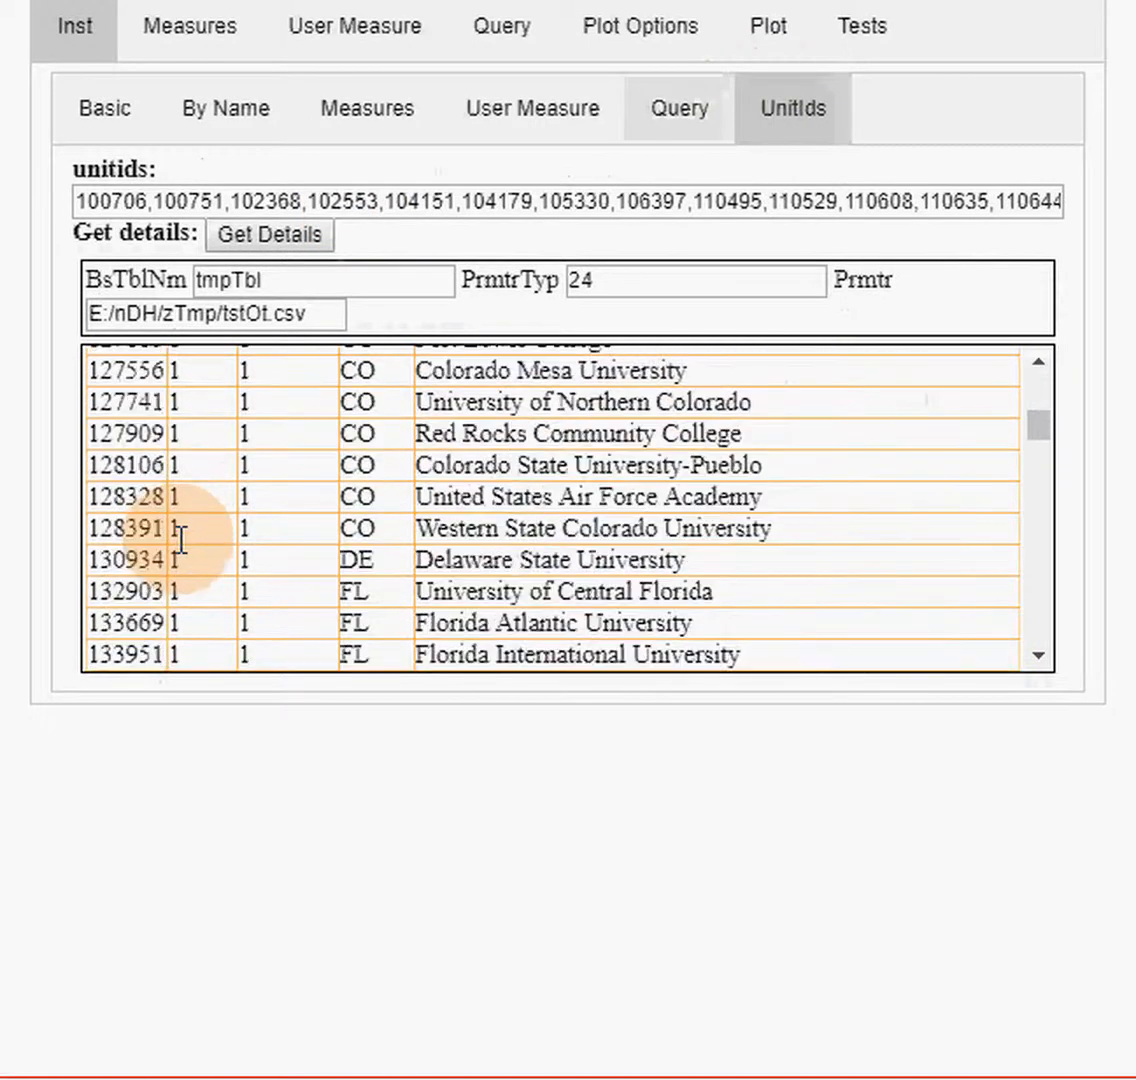
pyautogui.scroll(-3, 181, 540)
pyautogui.scroll(-6, 181, 545)
pyautogui.scroll(-10, 181, 545)
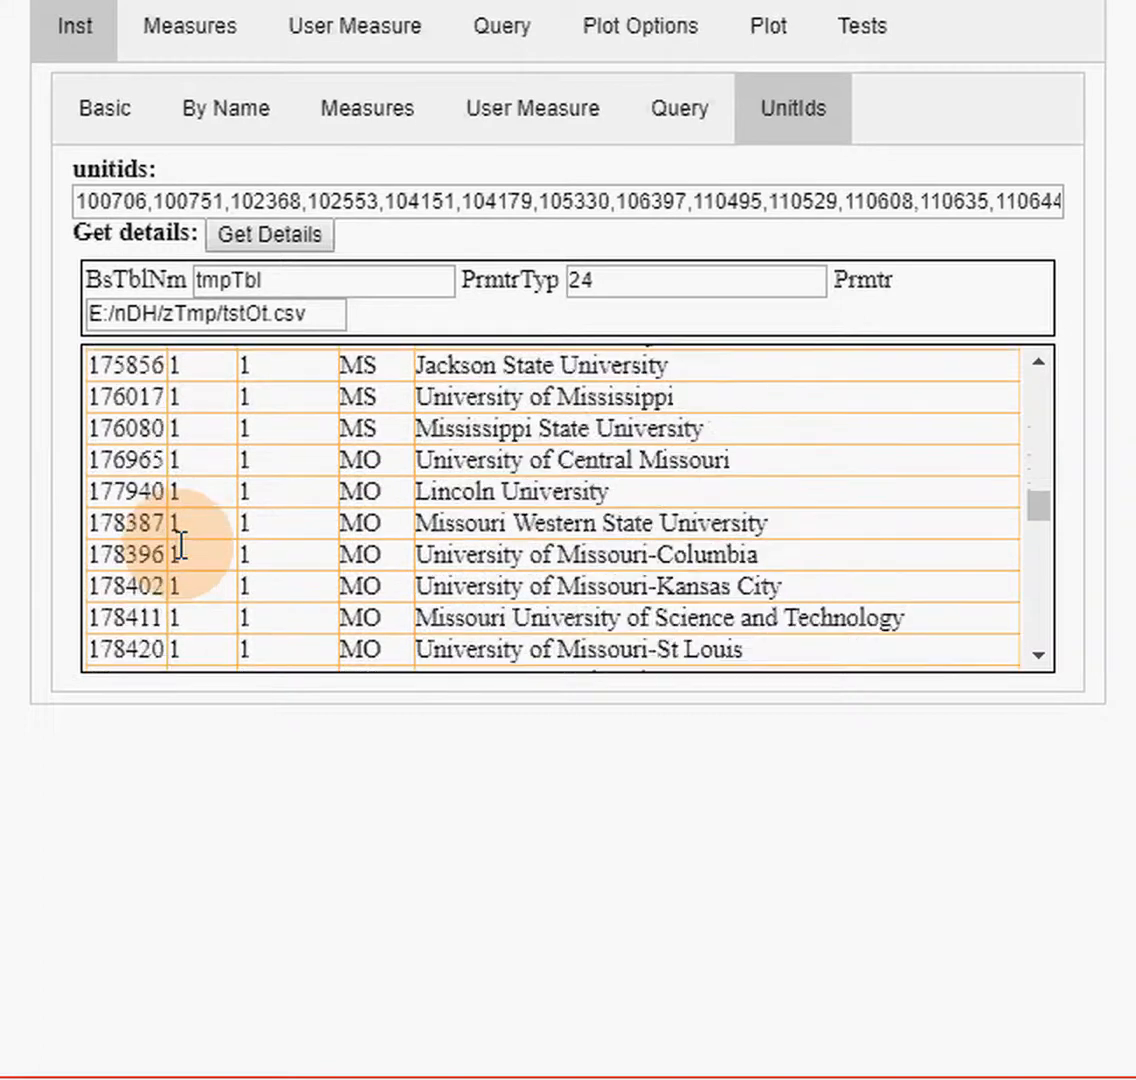
pyautogui.scroll(-2, 181, 543)
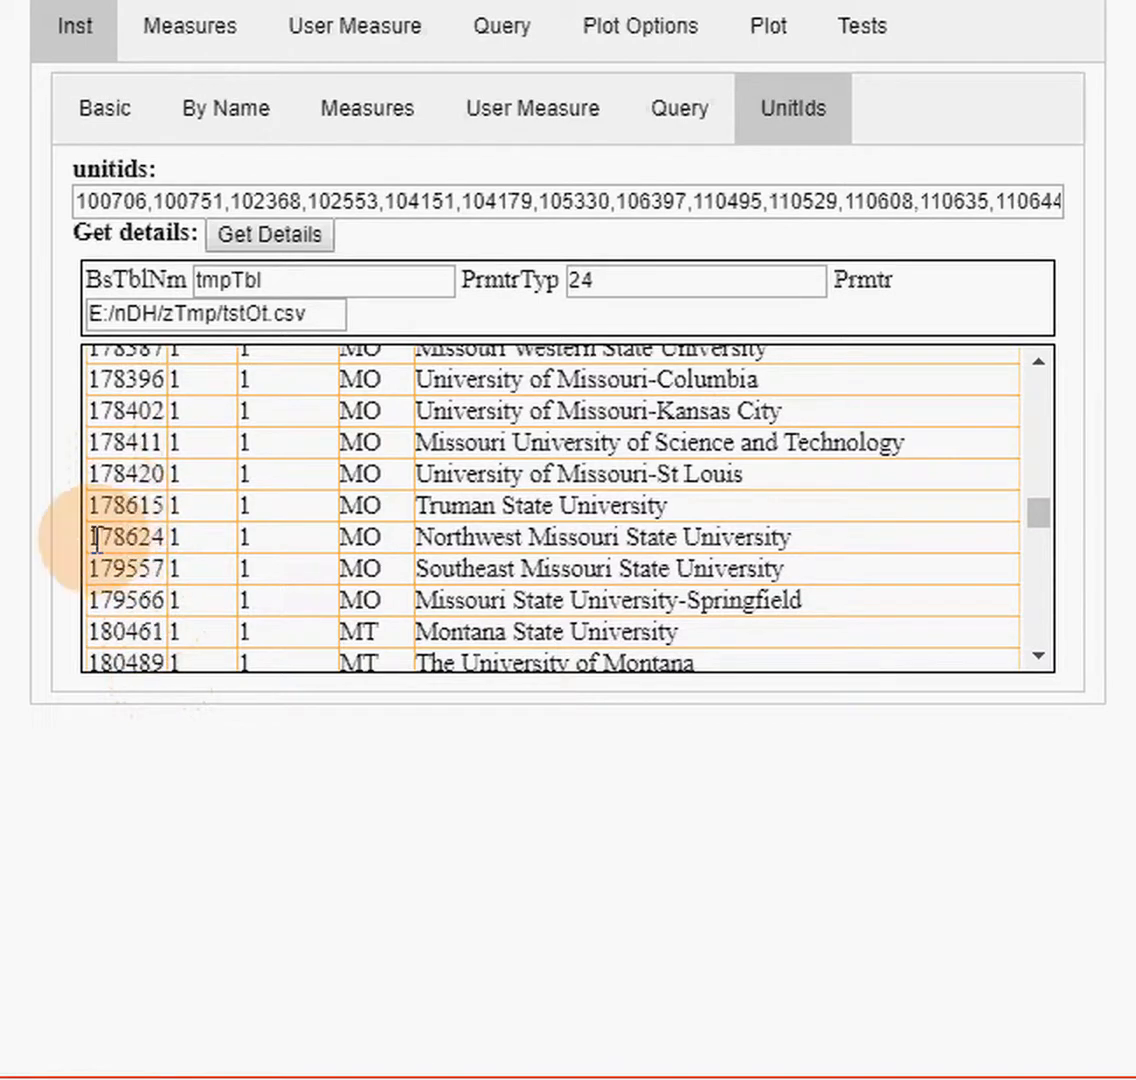
pyautogui.moveTo(94, 538); pyautogui.dragTo(184, 543)
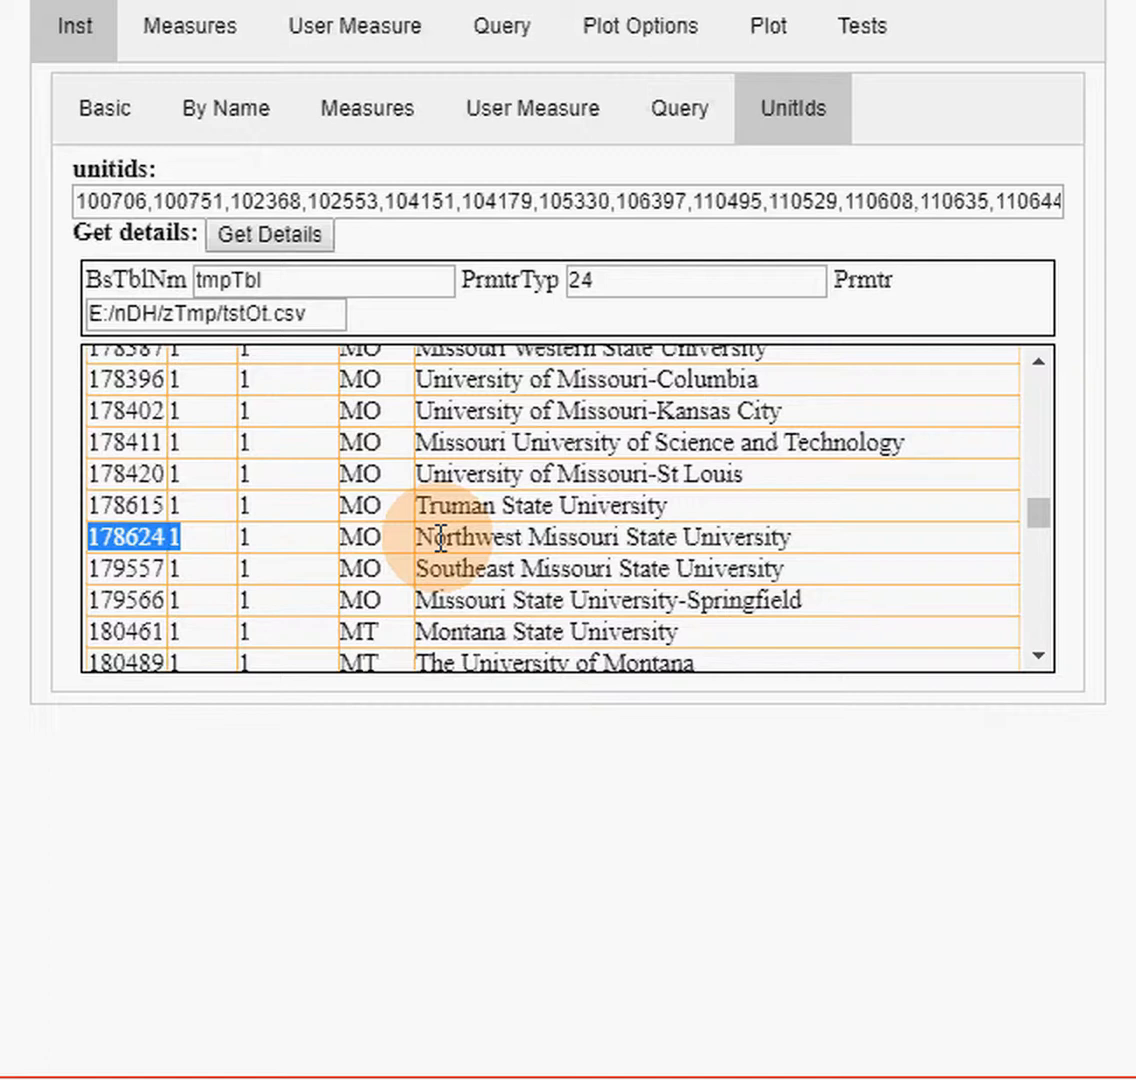
# - Inspect the second-highest point in the unitid plot and highlight the name for unit ID 155317 in the institution list
pyautogui.click(785, 40)
pyautogui.moveTo(424, 301)
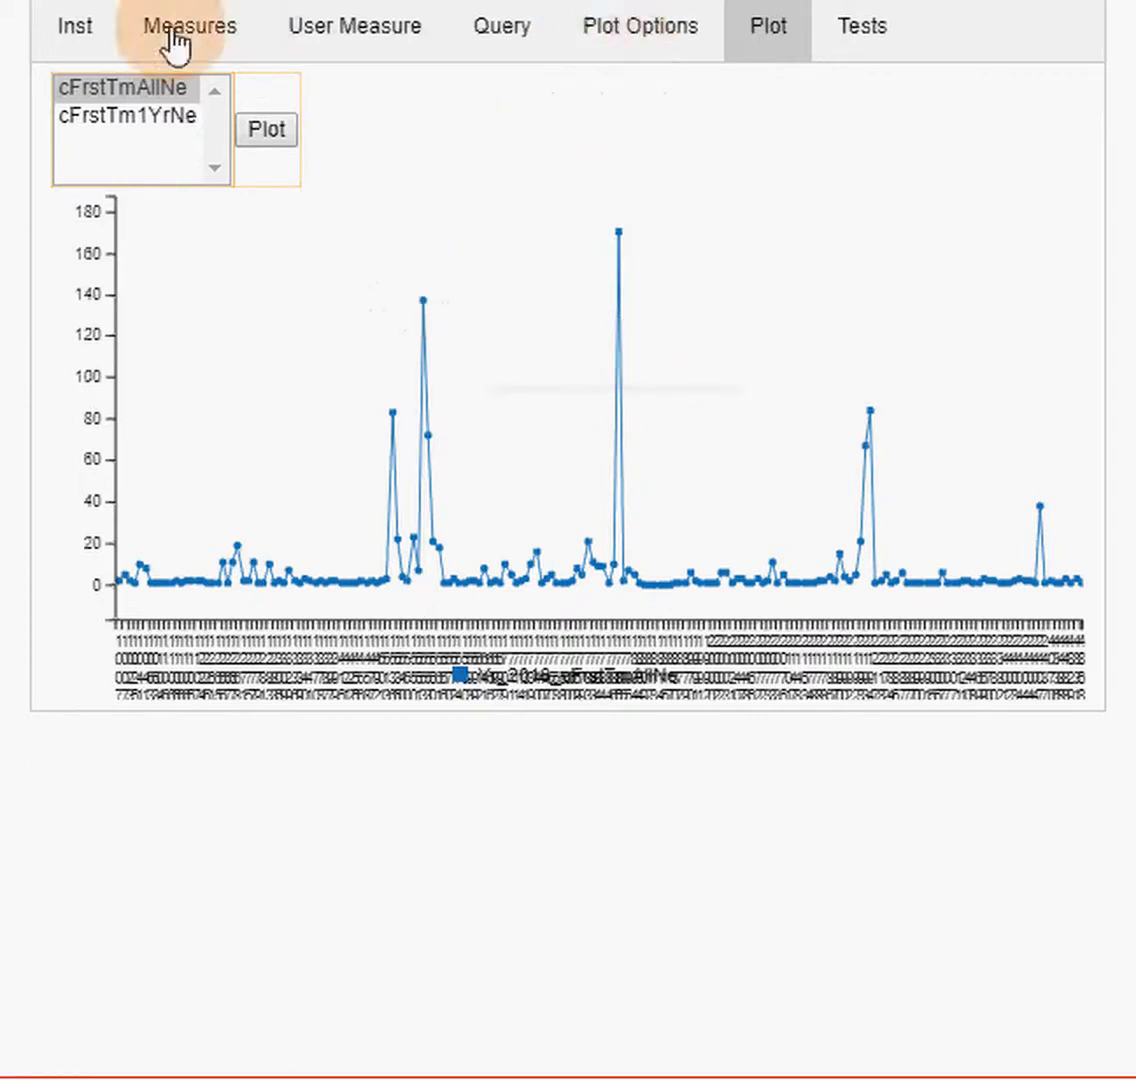
pyautogui.click(75, 32)
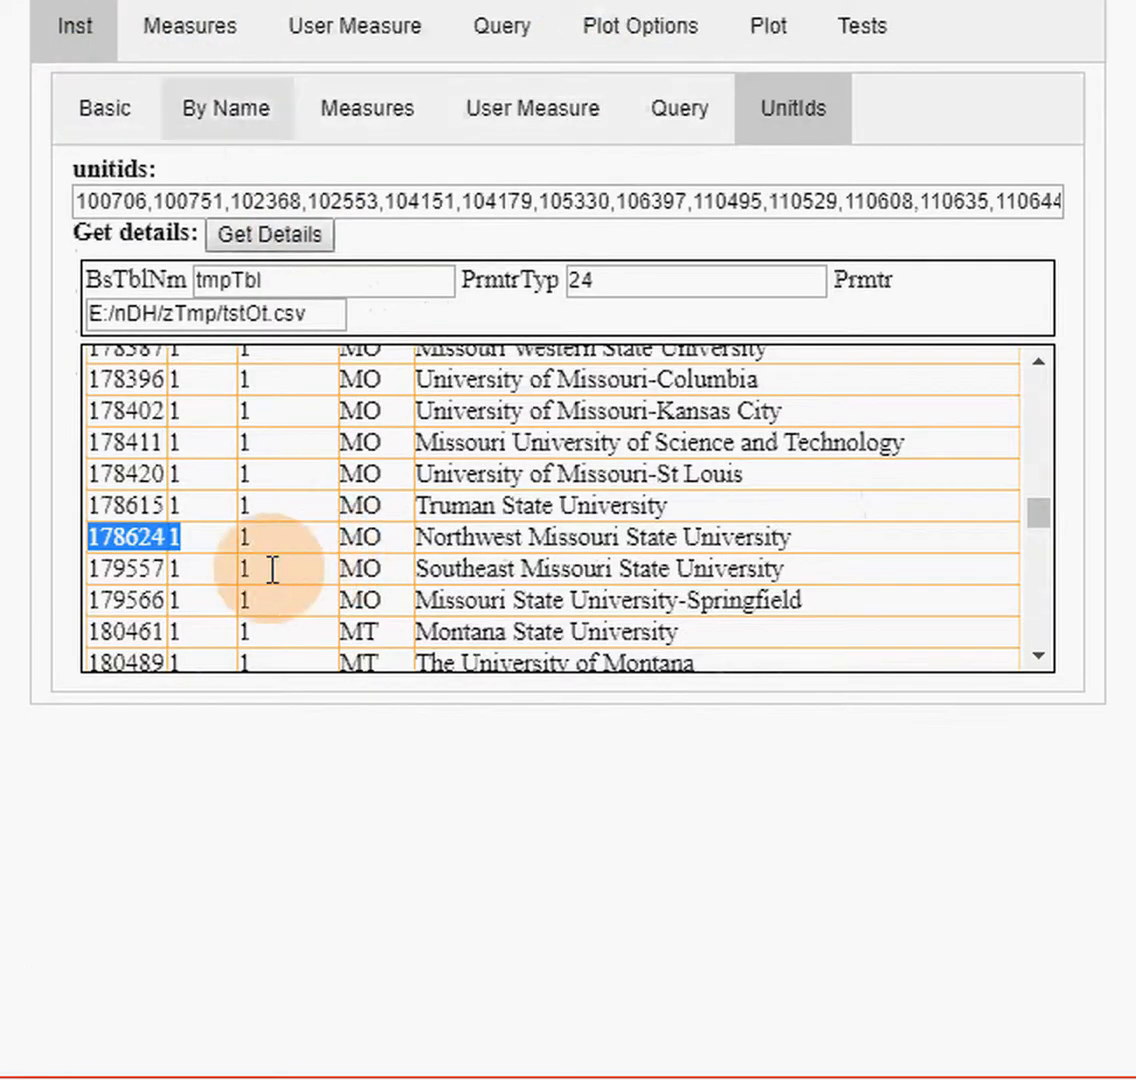
pyautogui.scroll(5, 251, 535)
pyautogui.scroll(10, 251, 535)
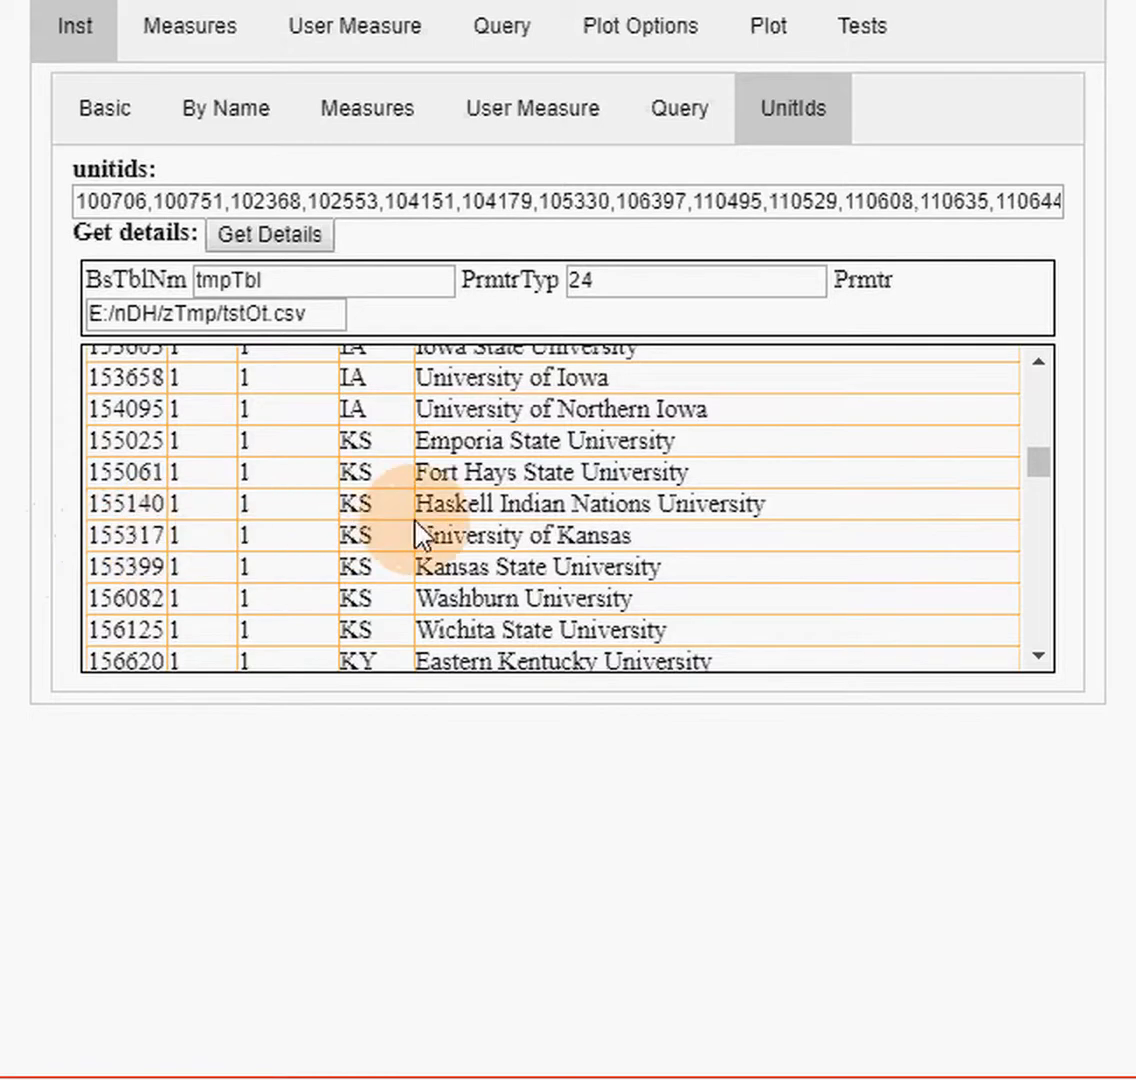
pyautogui.moveTo(414, 535); pyautogui.dragTo(652, 538)
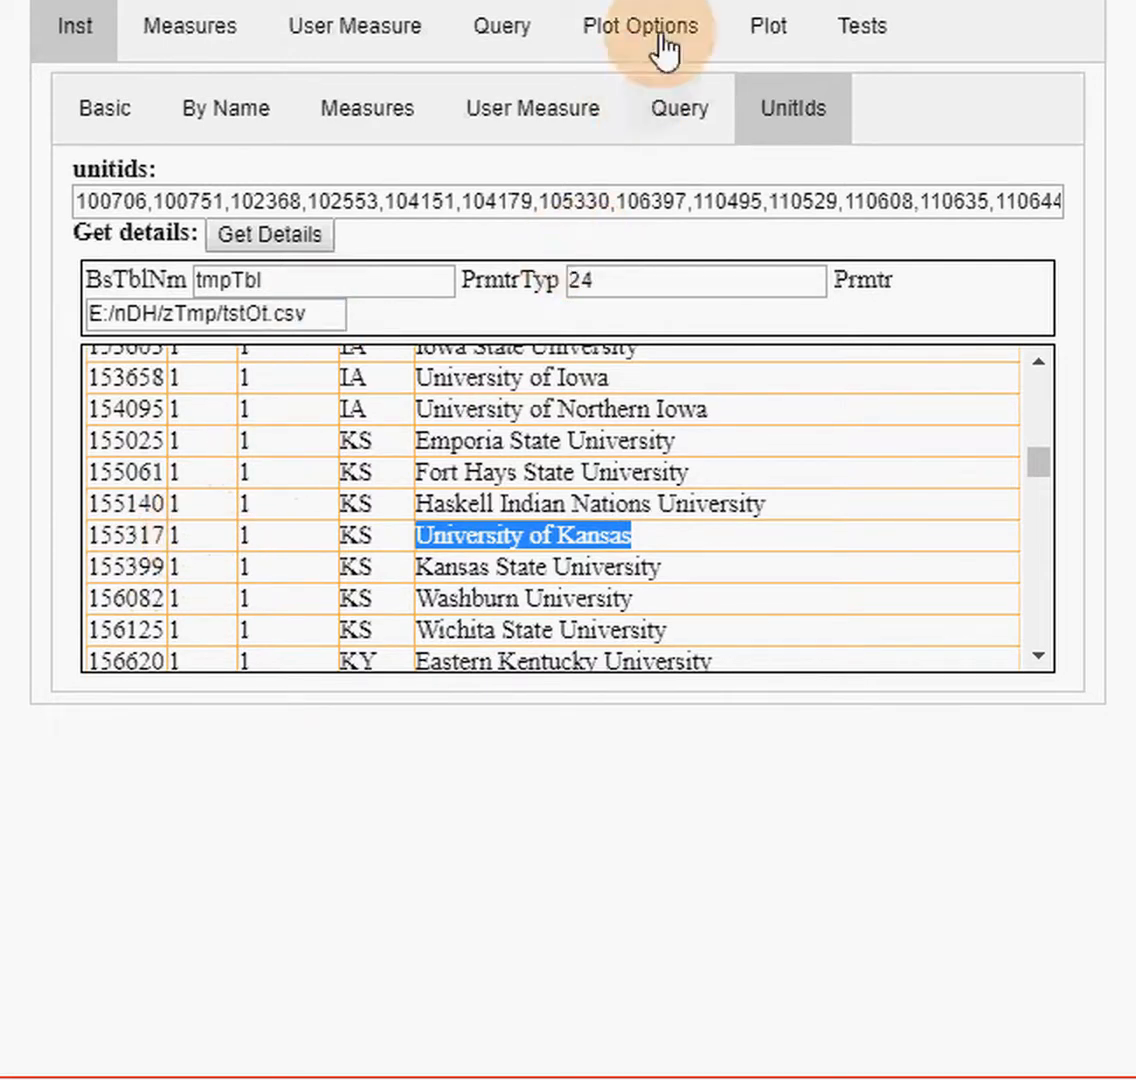
pyautogui.click(777, 43)
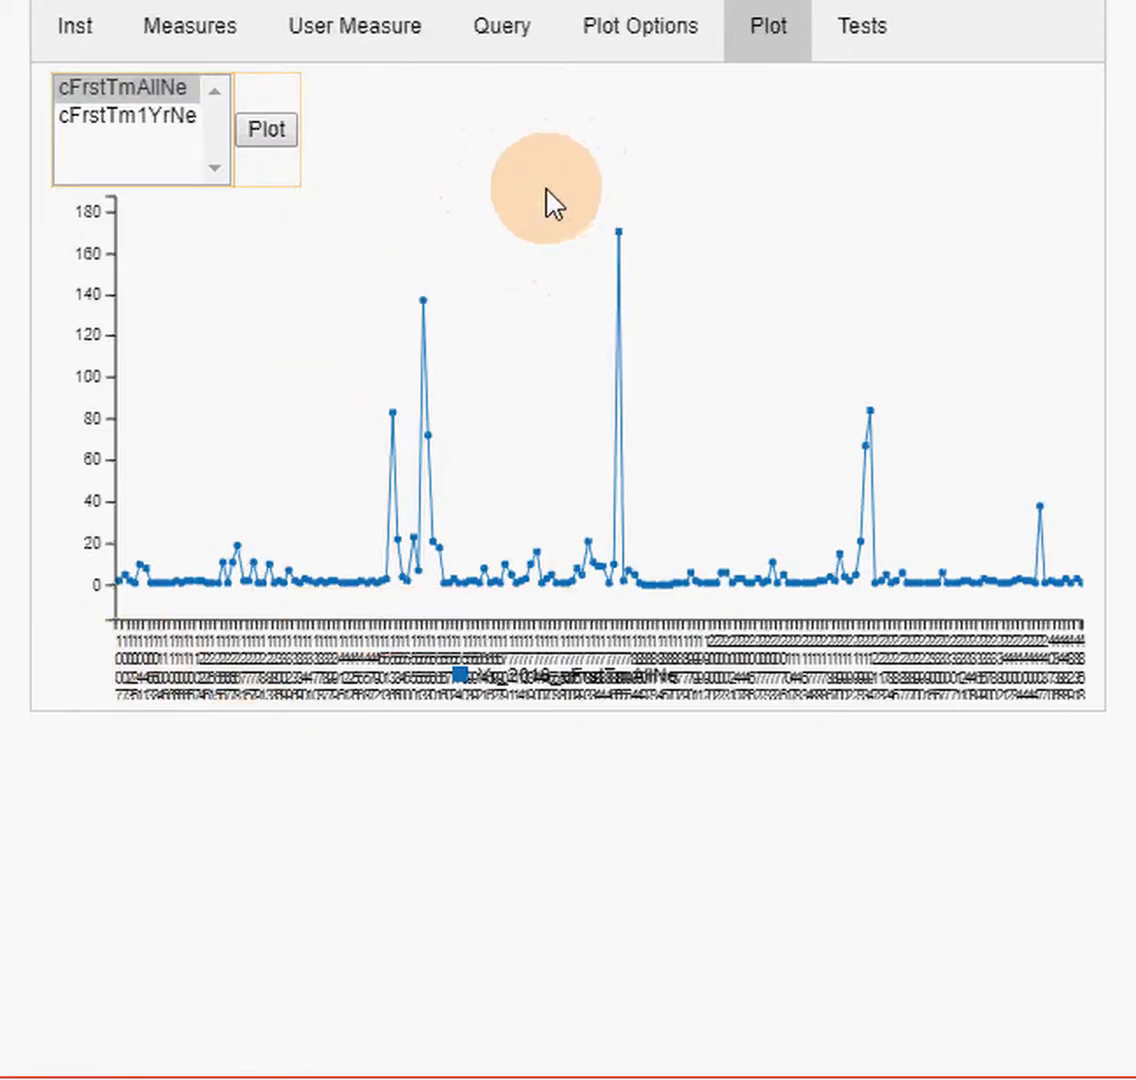
# - Restrict the stabbr values to KS only, keeping unitid as X, and recalculate all points
pyautogui.click(621, 36)
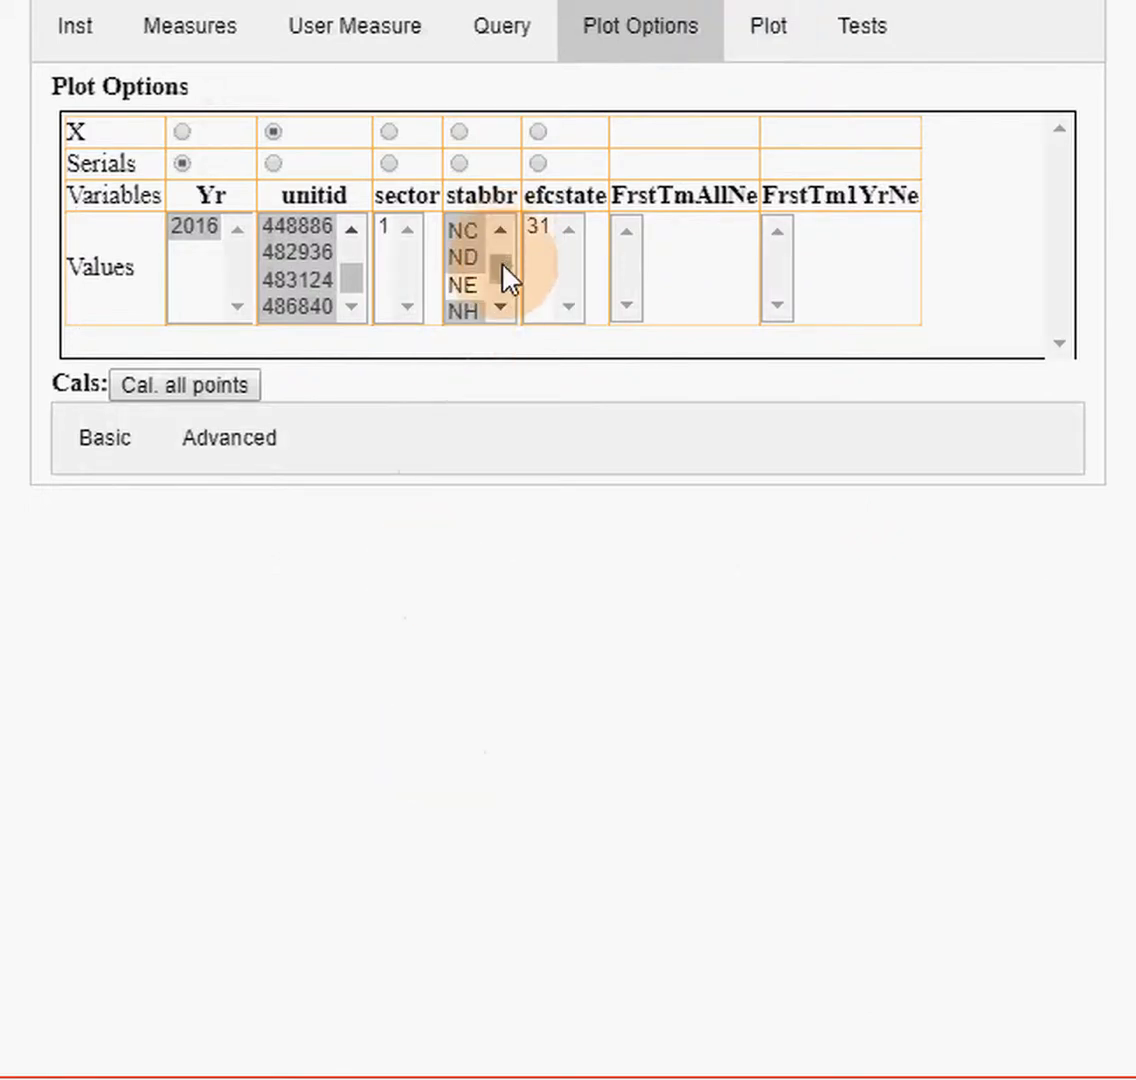
pyautogui.moveTo(505, 276); pyautogui.dragTo(505, 255)
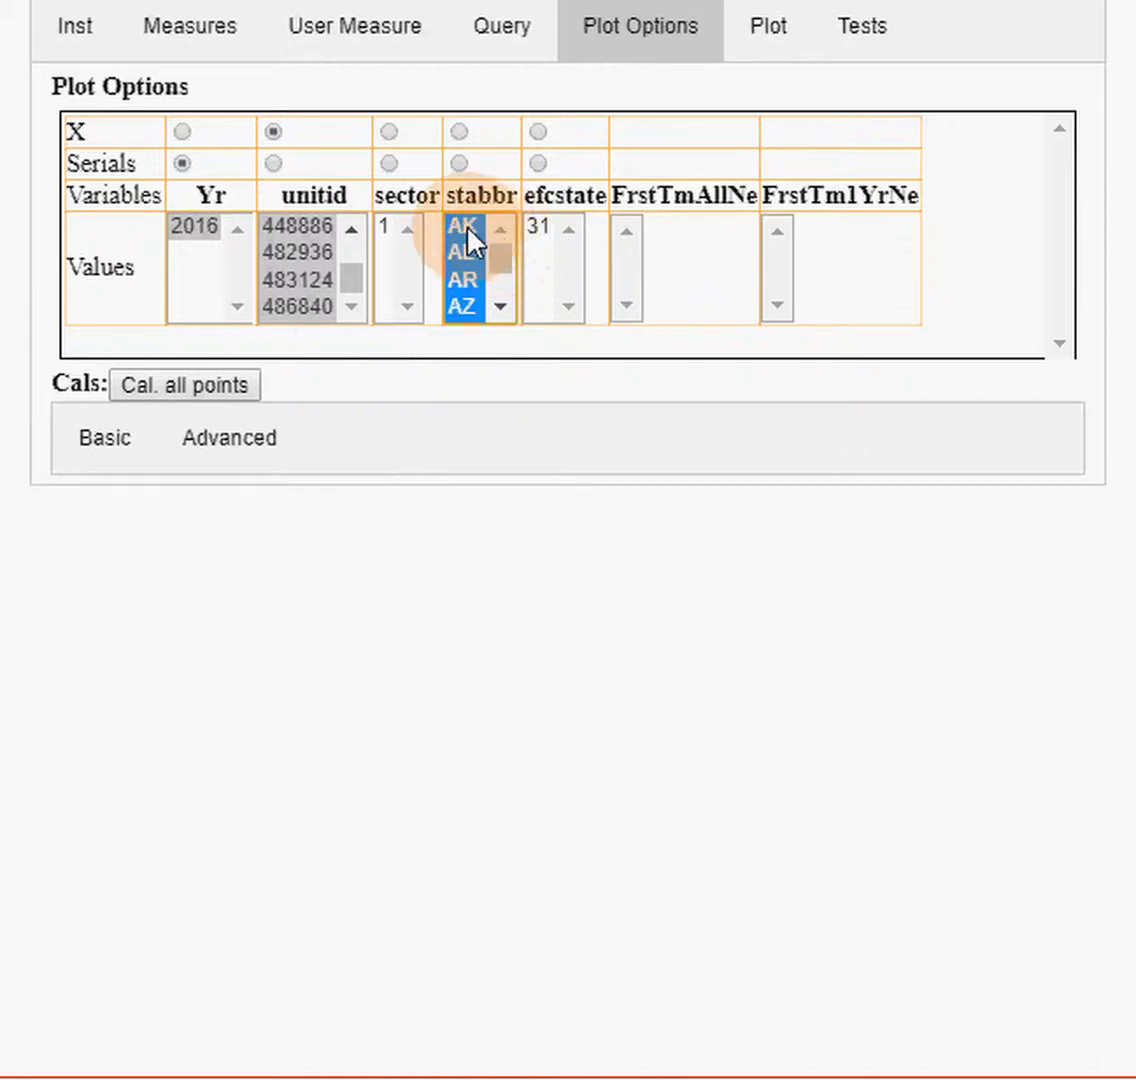
pyautogui.click(465, 229)
pyautogui.keyDown('ctrl'); pyautogui.click(466, 229); pyautogui.keyUp('ctrl')
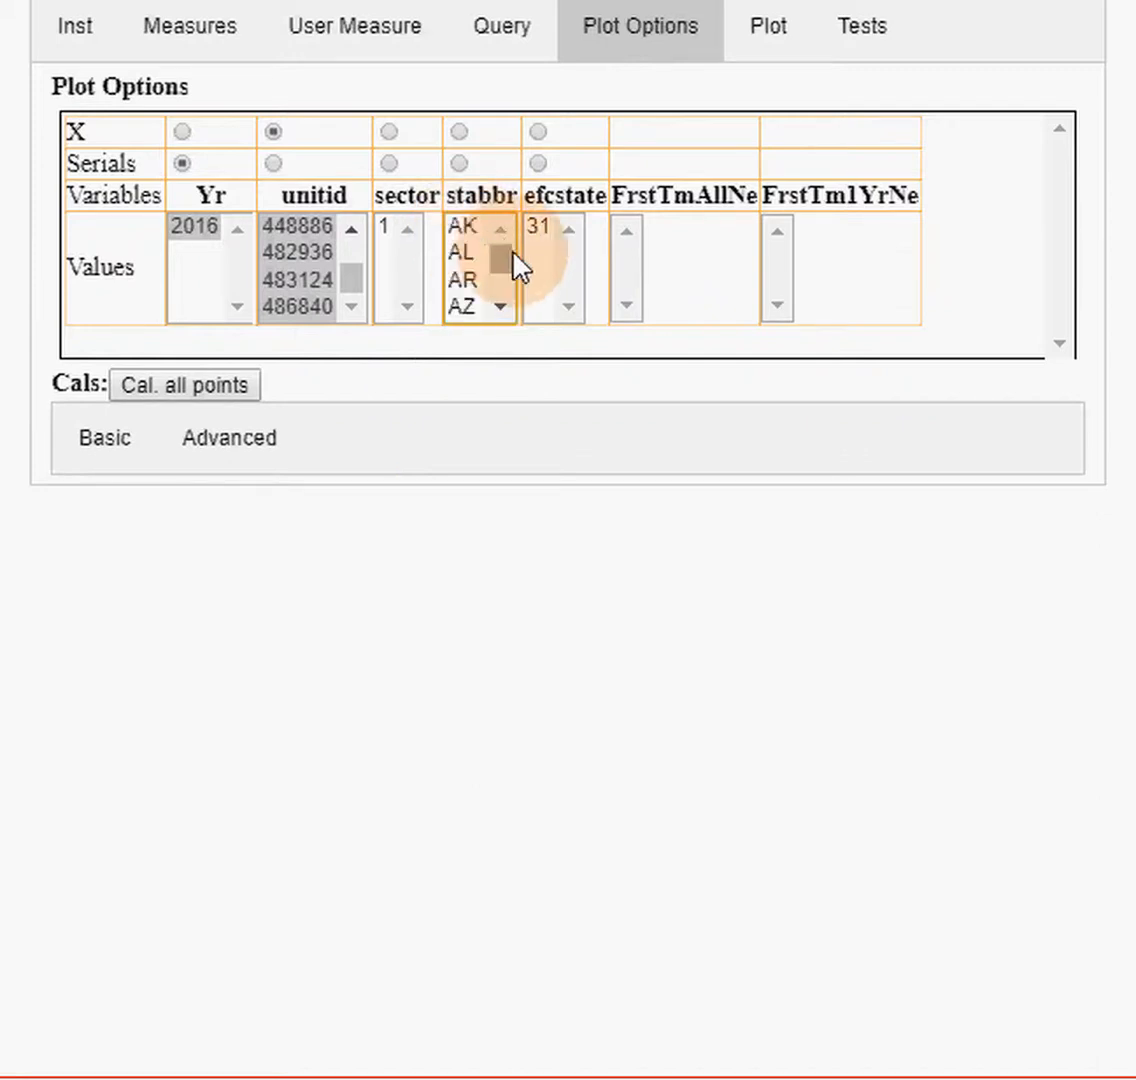
pyautogui.click(499, 312)
pyautogui.click(499, 307)
pyautogui.click(499, 306)
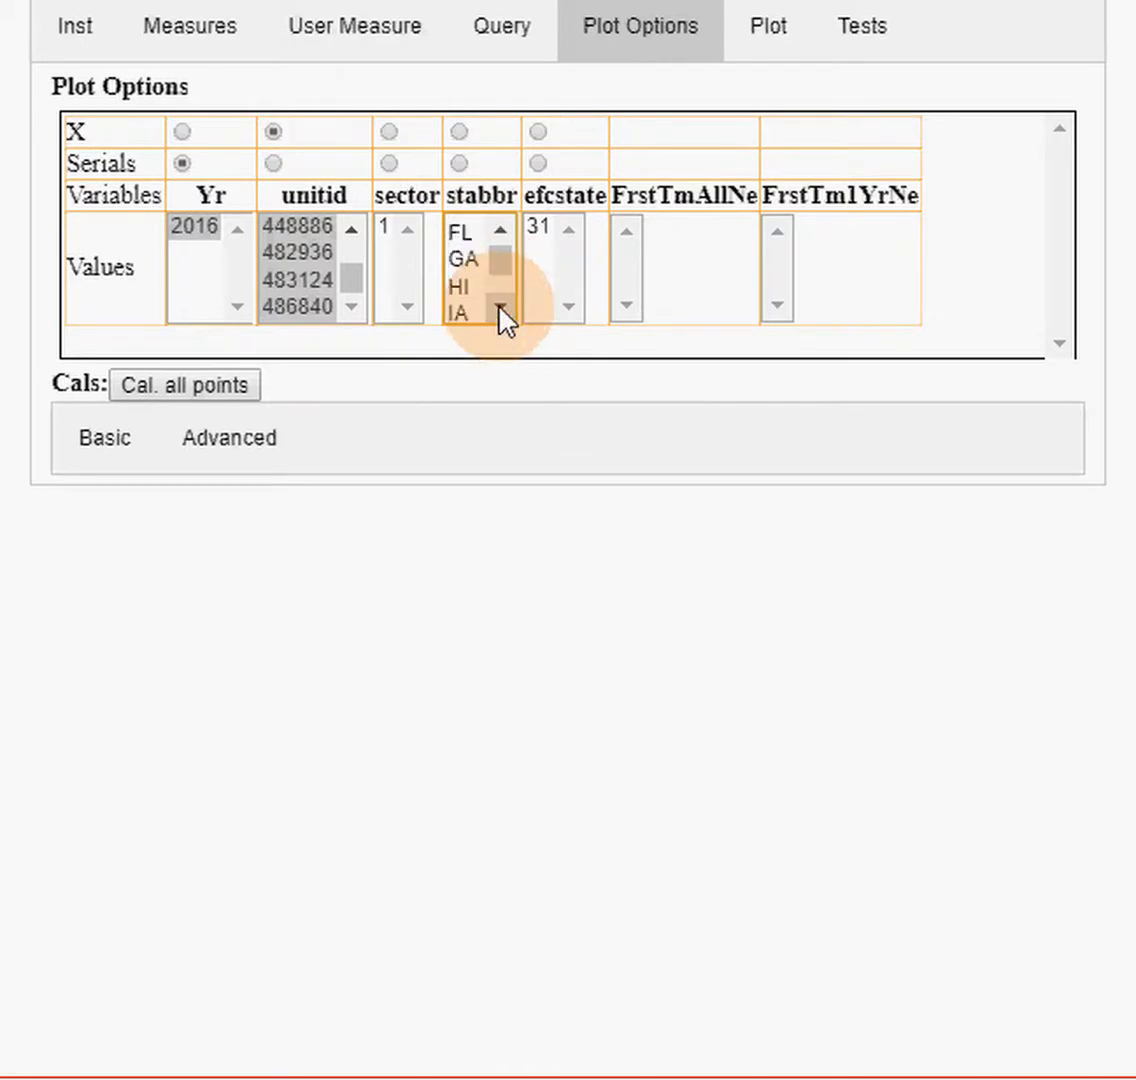
pyautogui.click(499, 306)
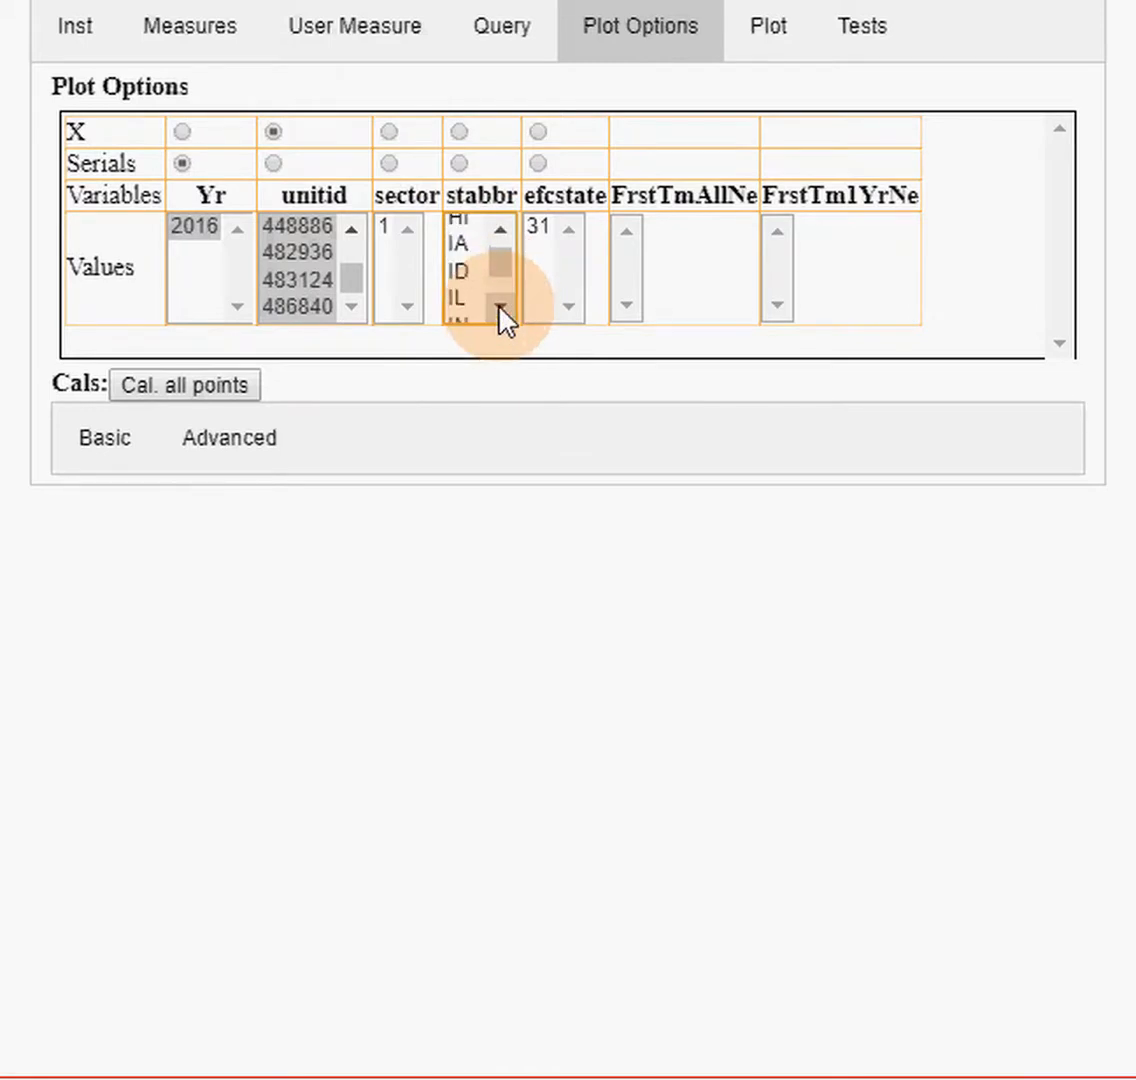
pyautogui.click(499, 306)
pyautogui.click(462, 283)
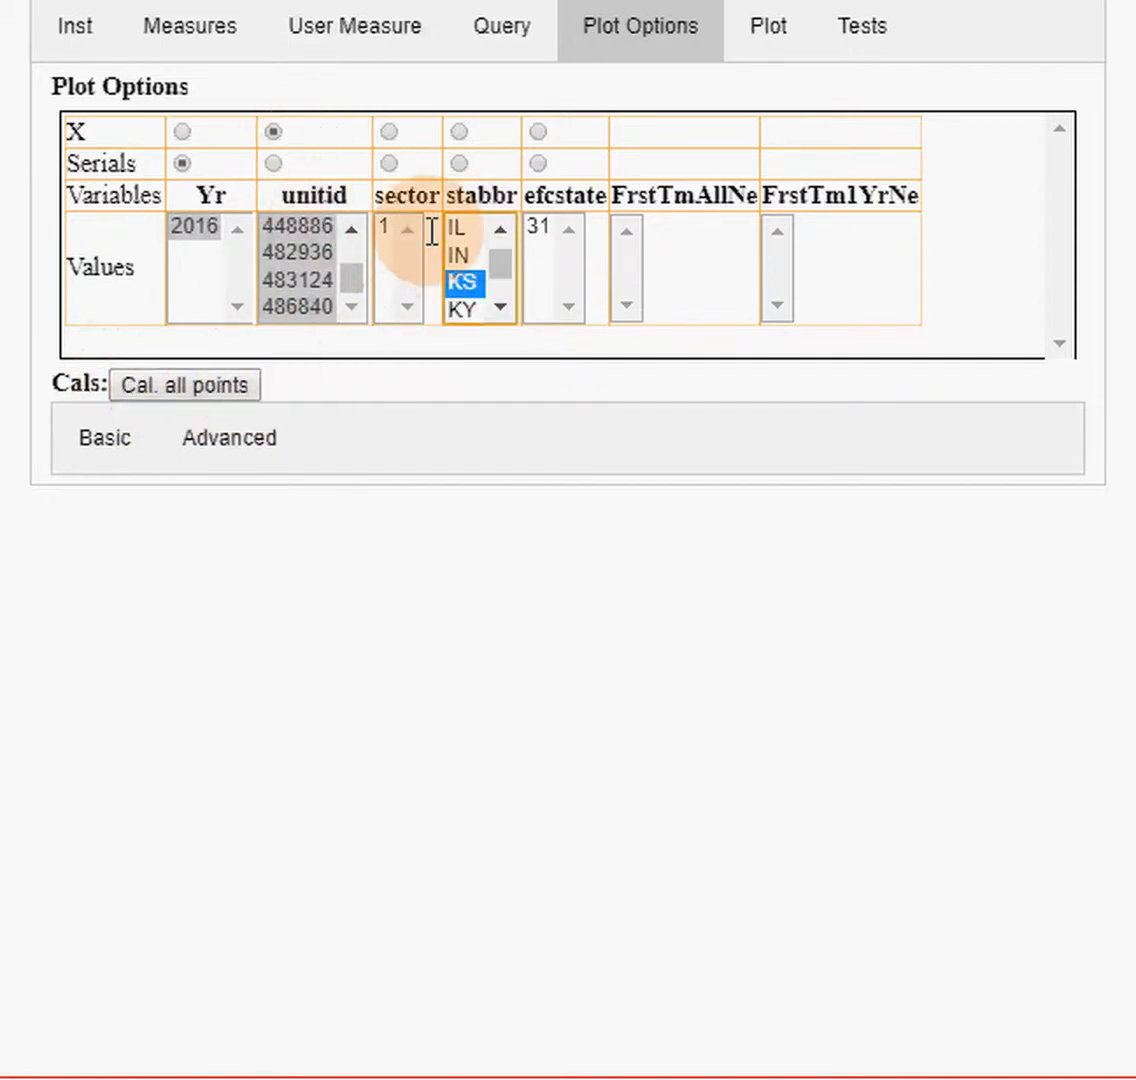
pyautogui.click(222, 390)
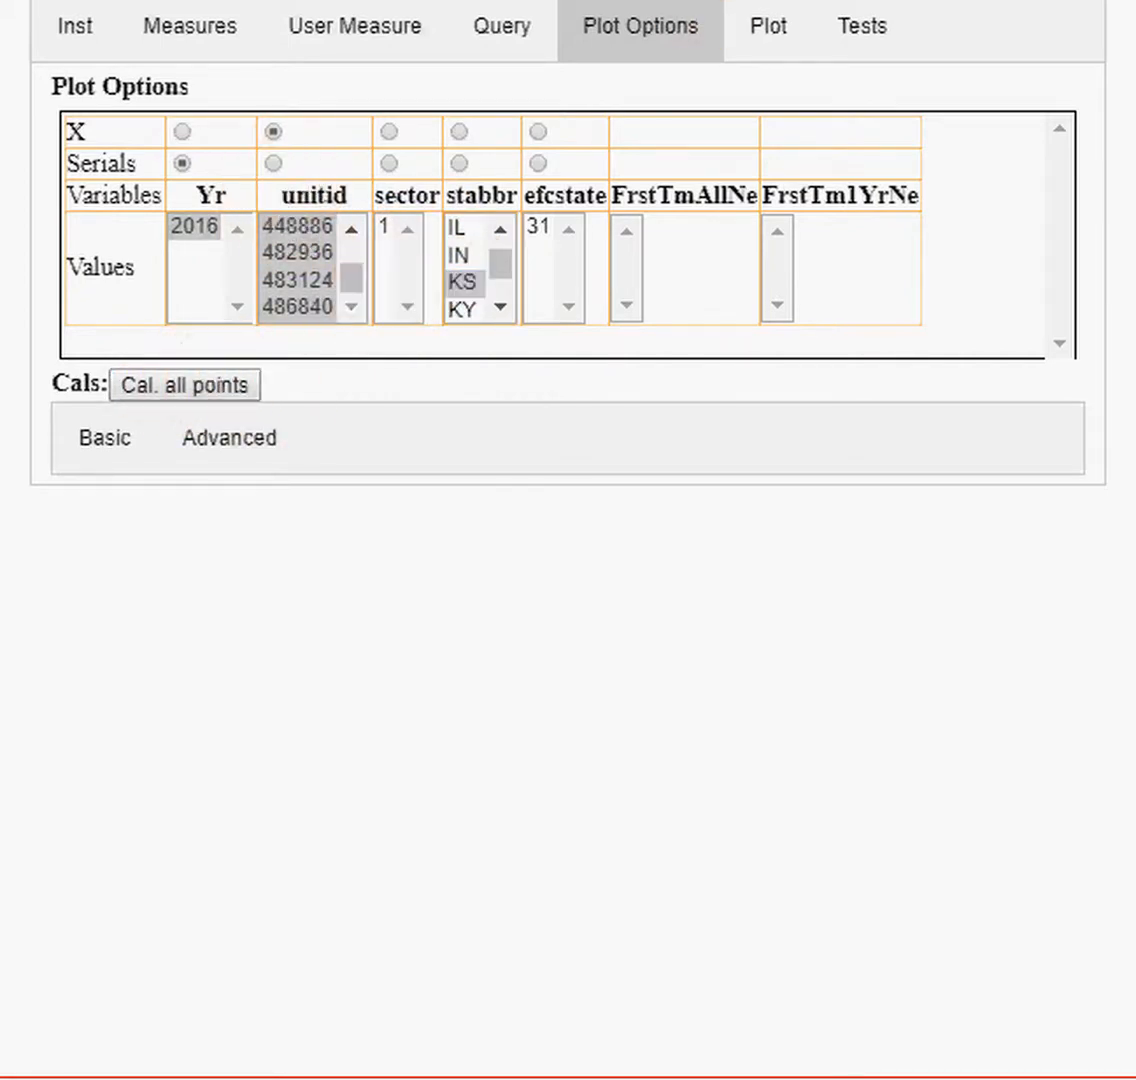
# - Plot cFrstTmAllNe for the KS institutions by unitid and check the highest point's unit ID against the institution list
pyautogui.click(770, 50)
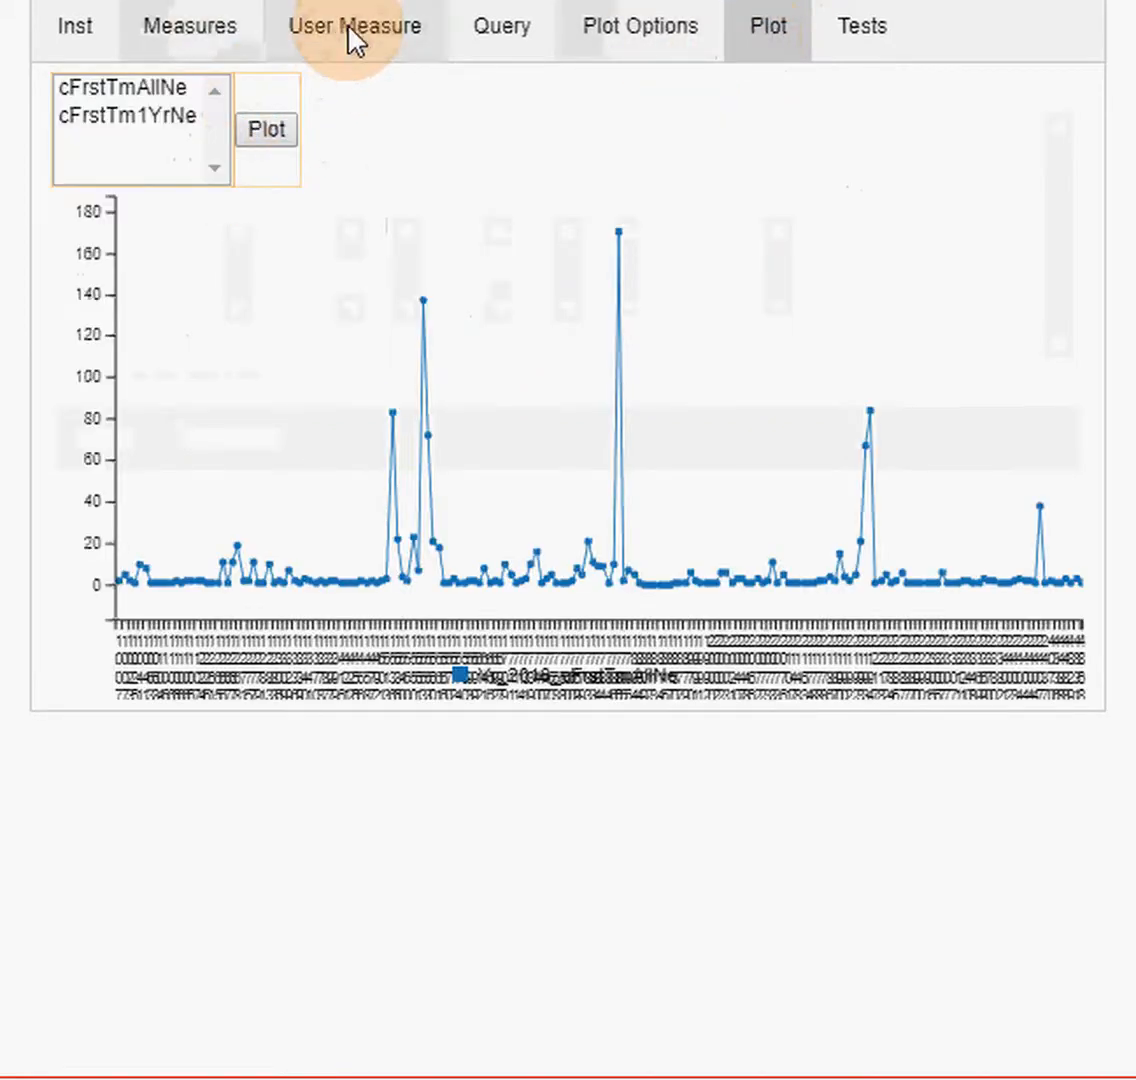
pyautogui.click(172, 90)
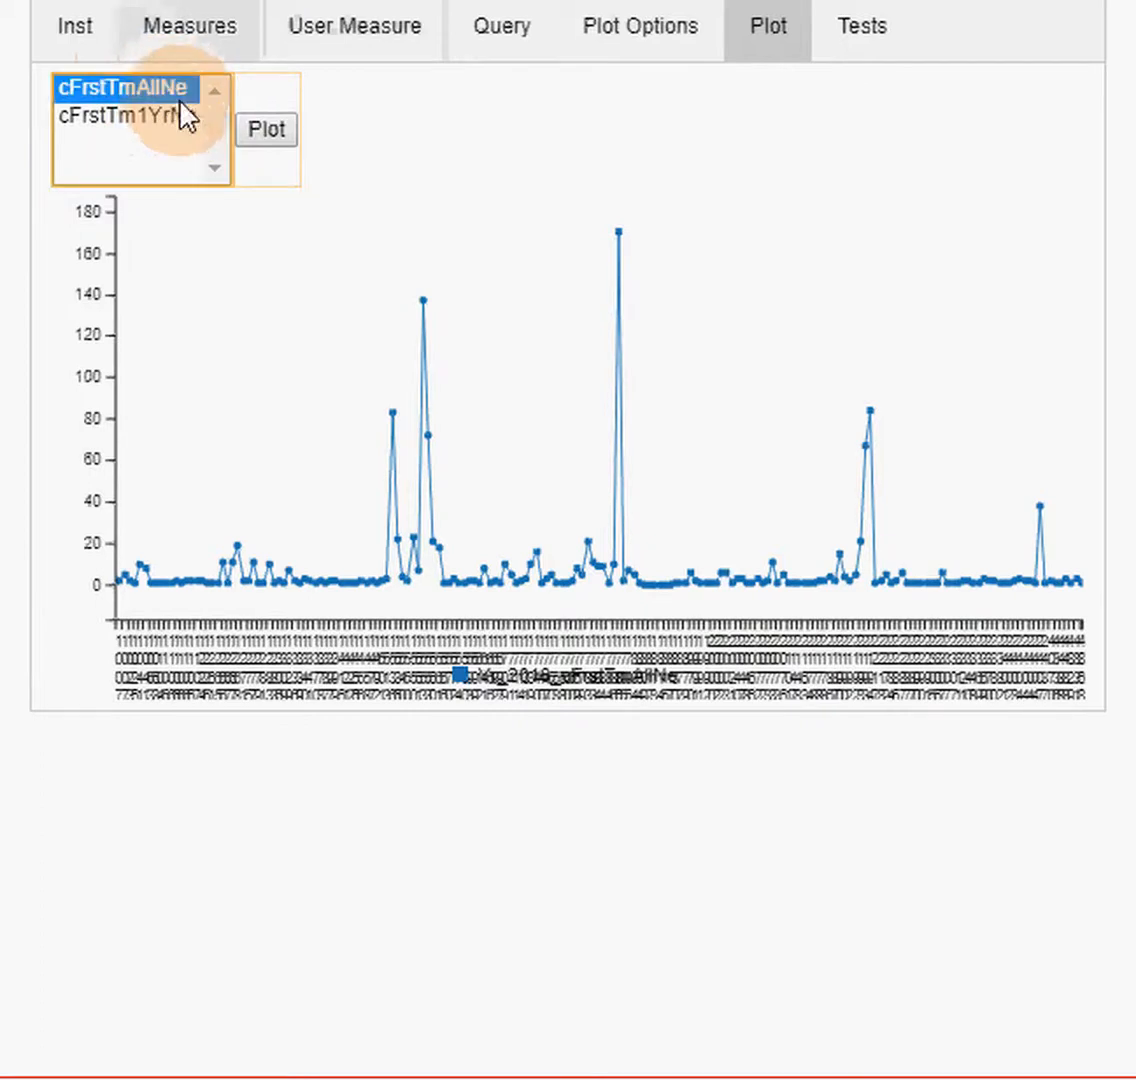
pyautogui.click(280, 140)
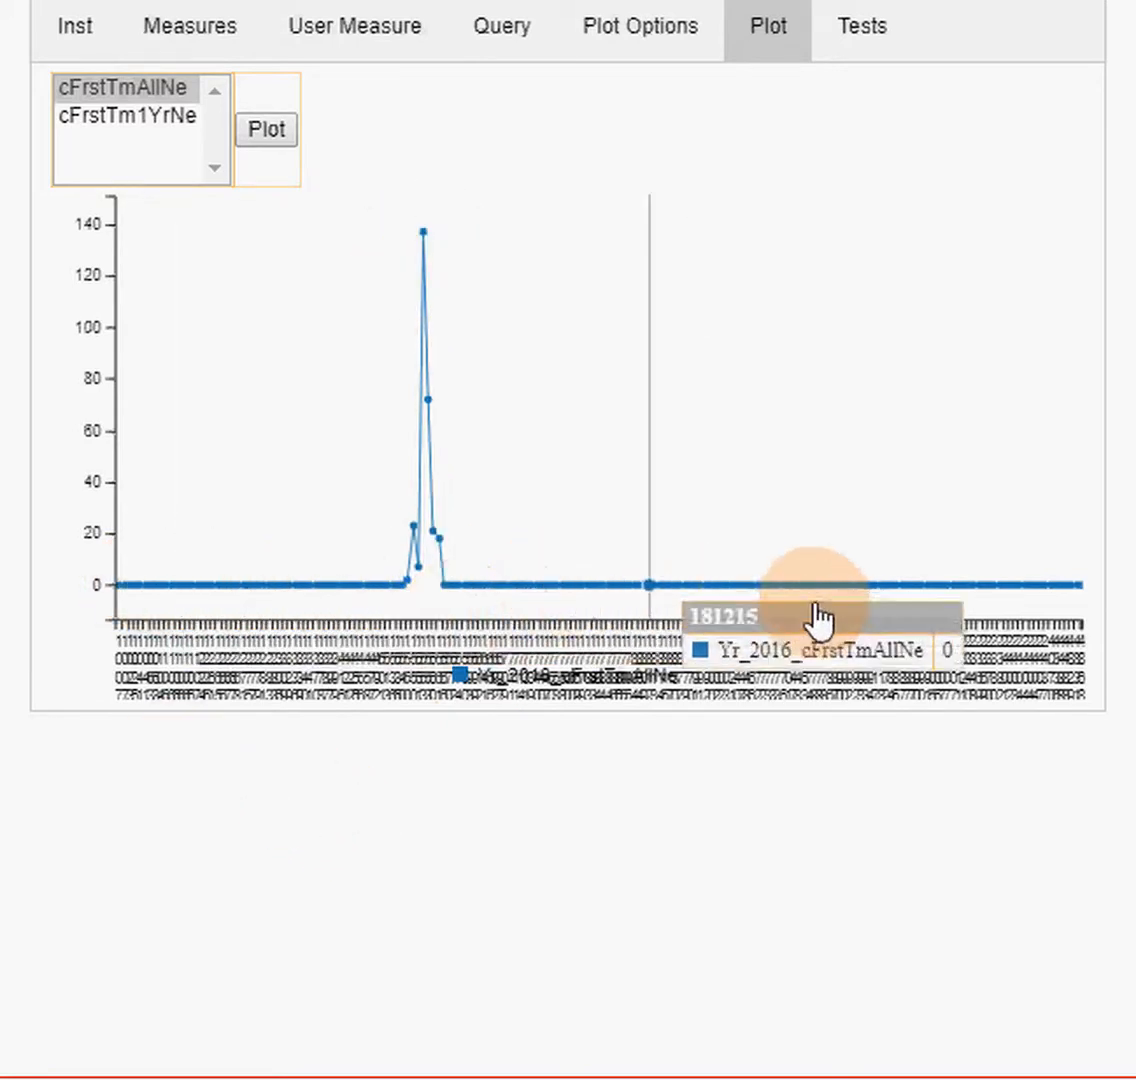
pyautogui.moveTo(435, 240)
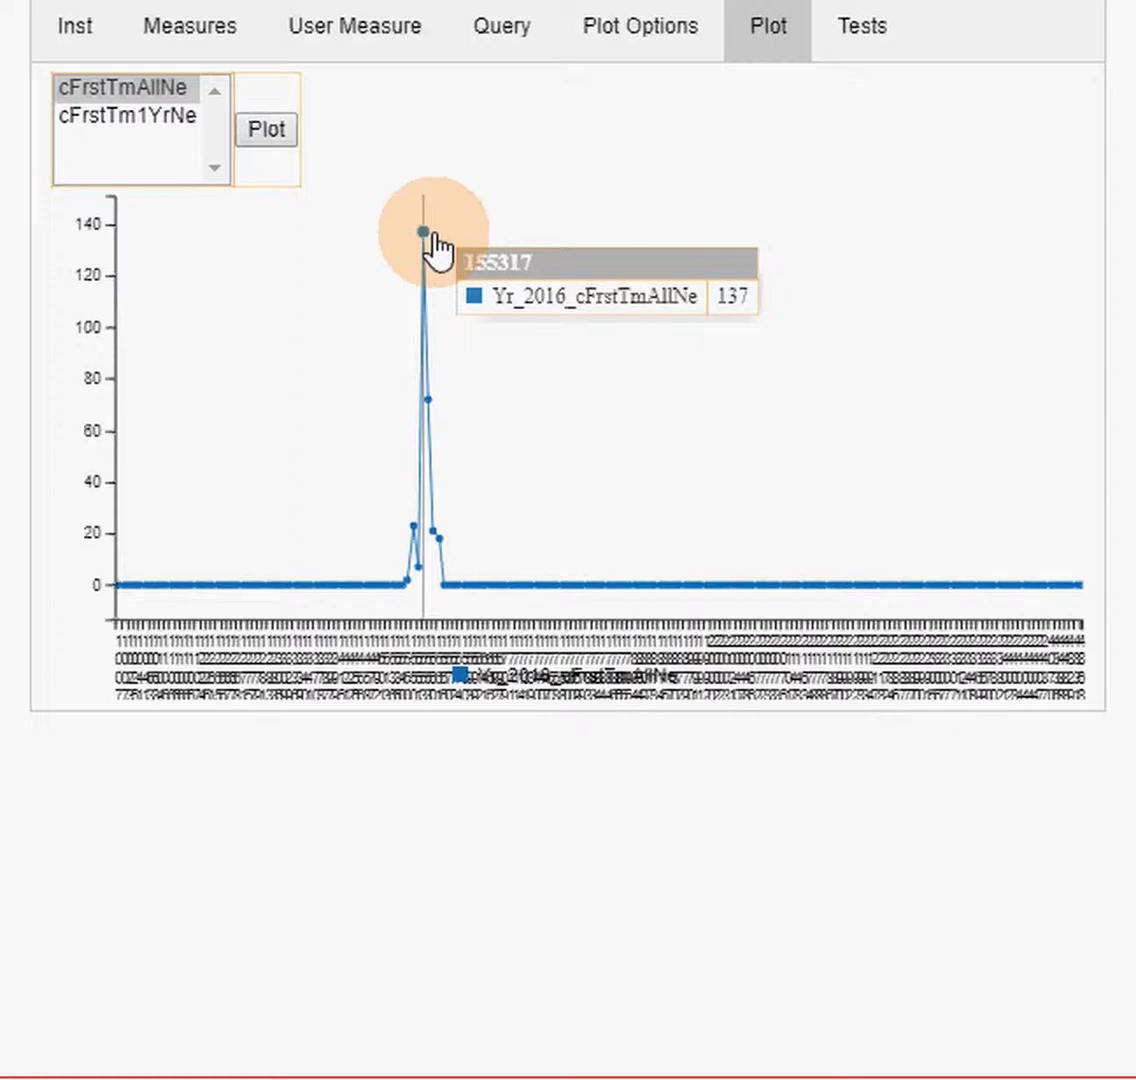
pyautogui.click(75, 35)
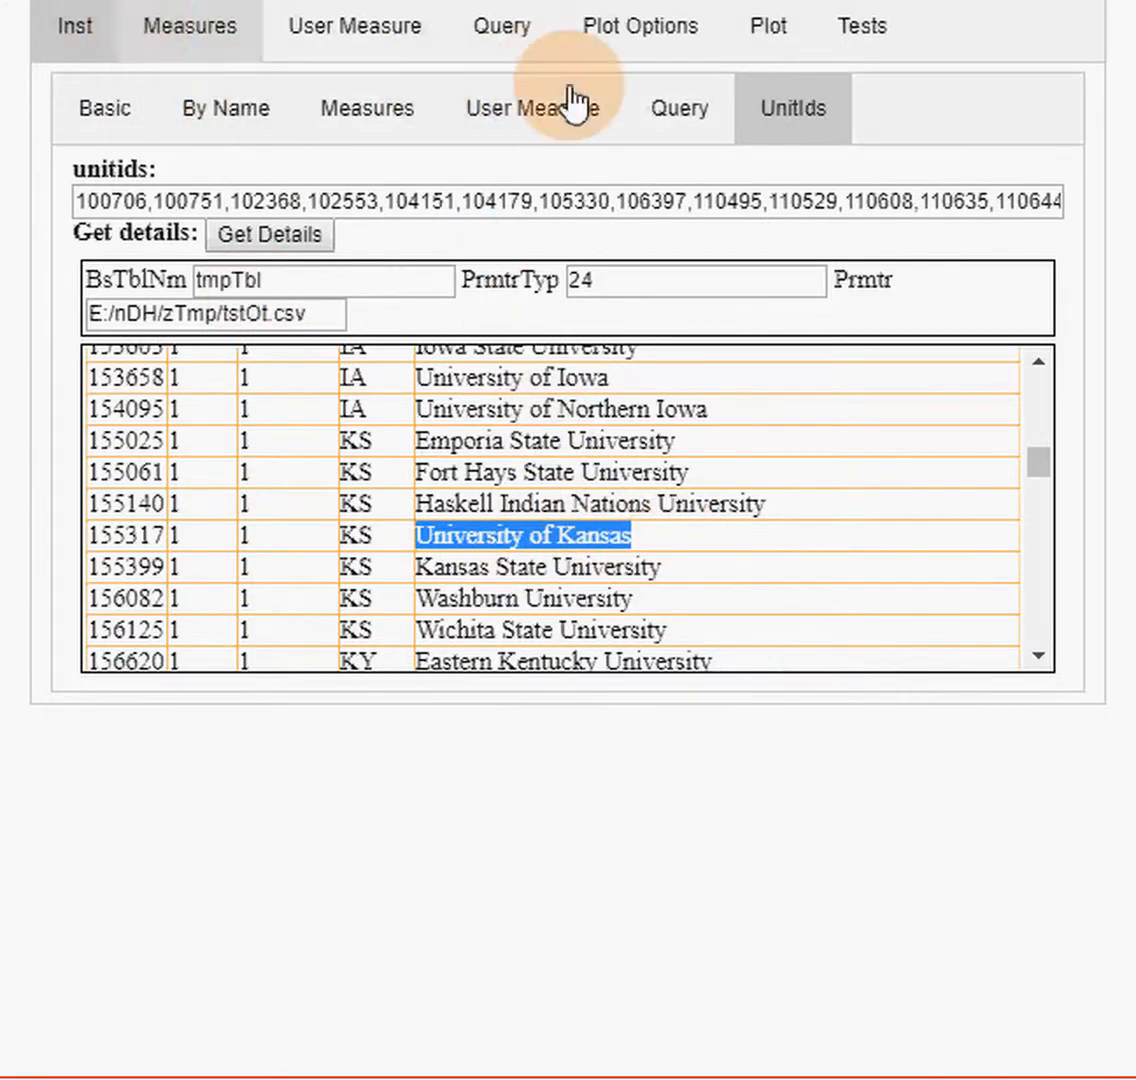
# - Inspect the second-highest point in the KS plot and highlight the name for unit ID 155399 in the institution list
pyautogui.click(780, 35)
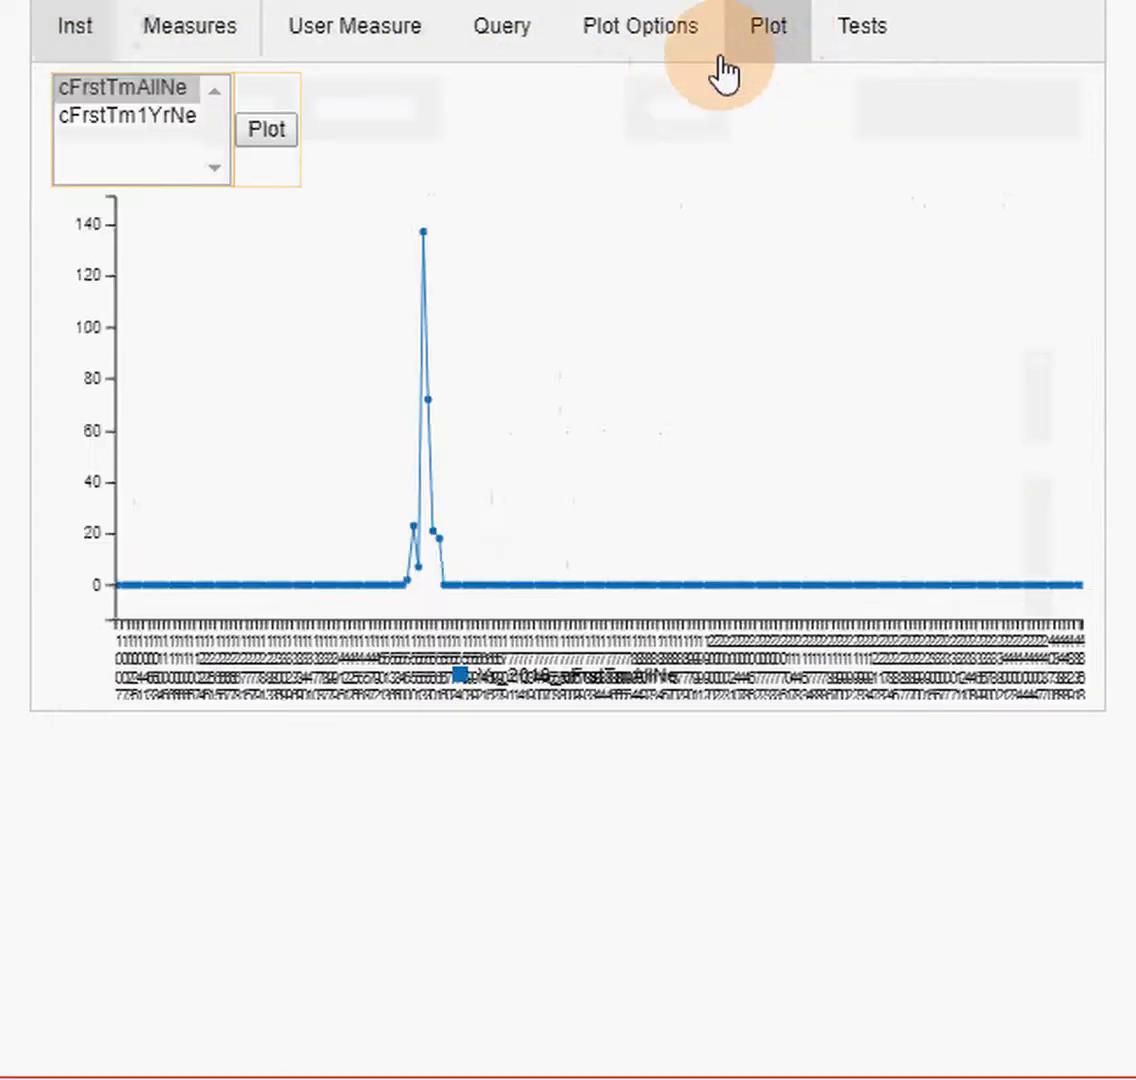
pyautogui.moveTo(436, 404)
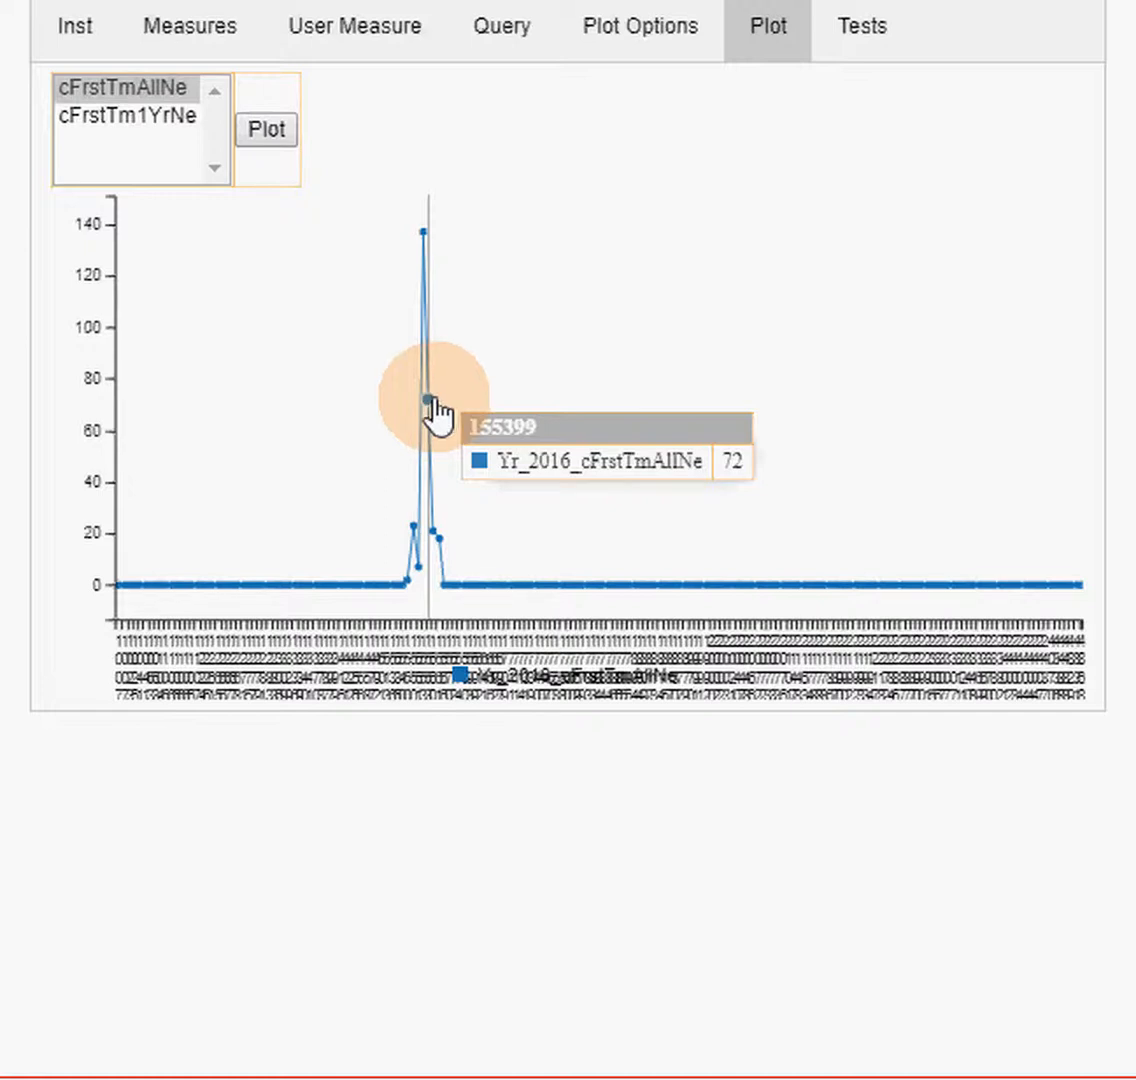
pyautogui.click(71, 28)
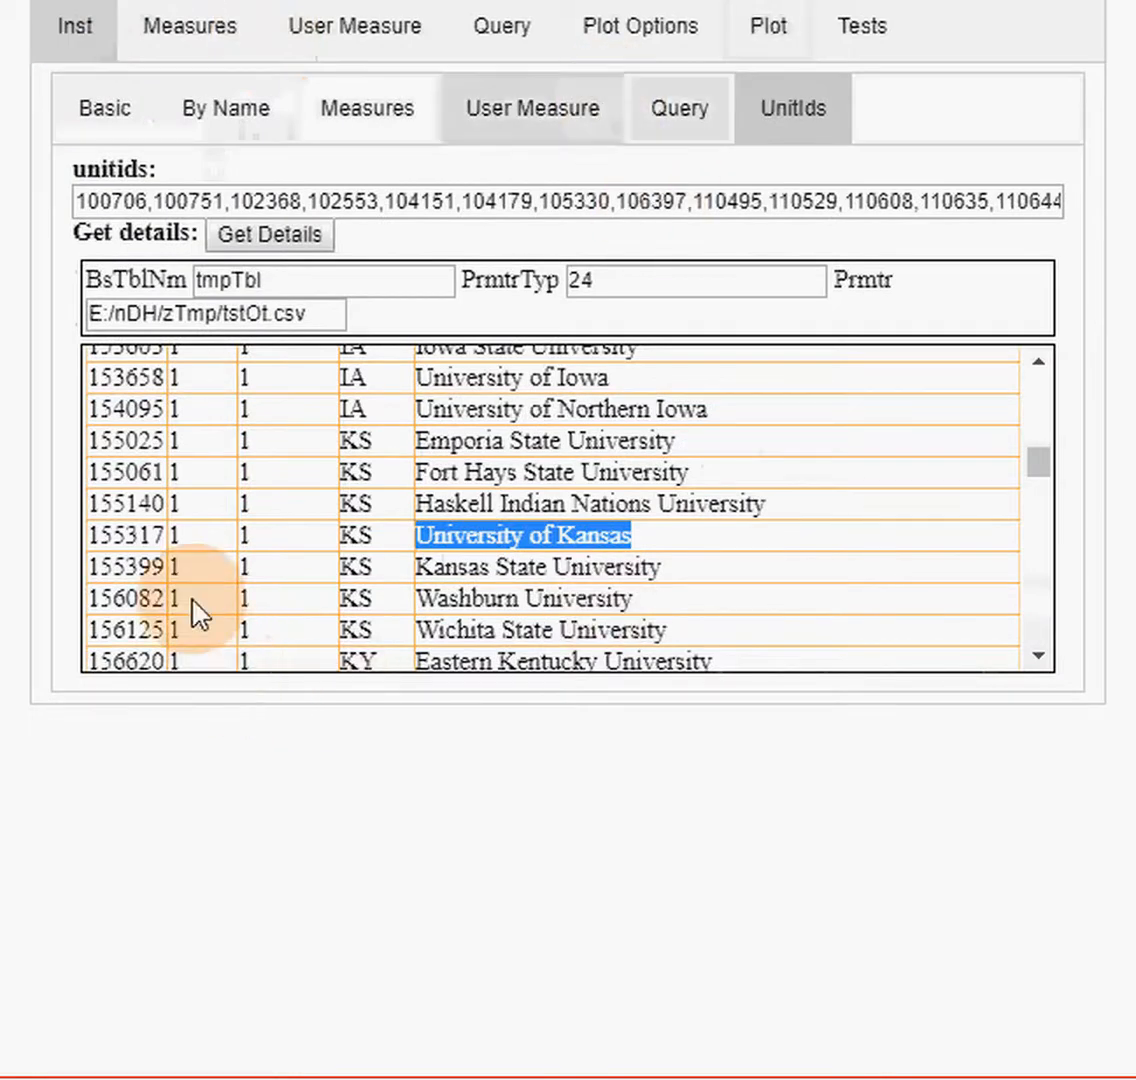
pyautogui.click(150, 566)
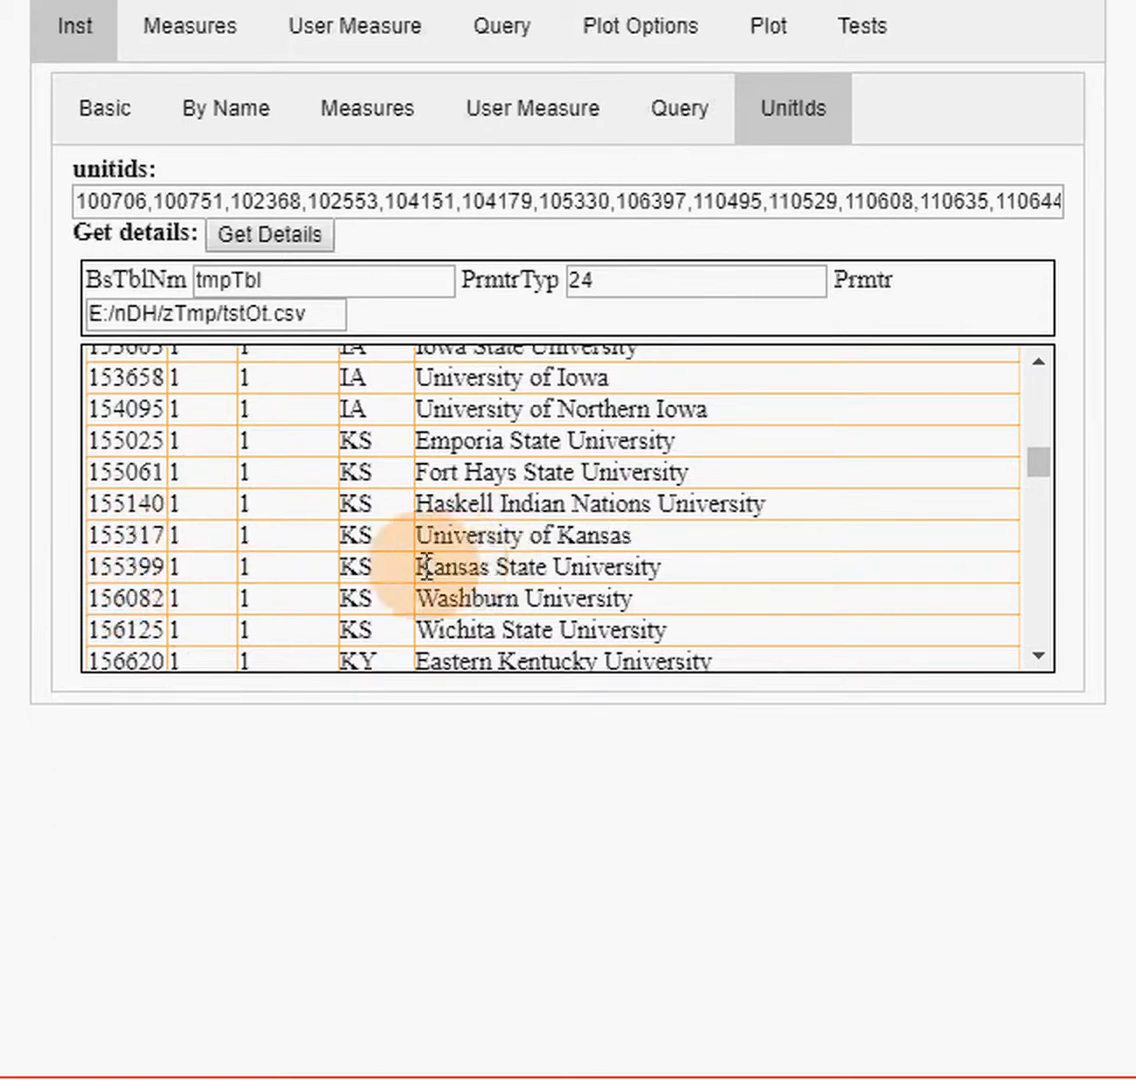
pyautogui.moveTo(425, 566); pyautogui.dragTo(601, 578)
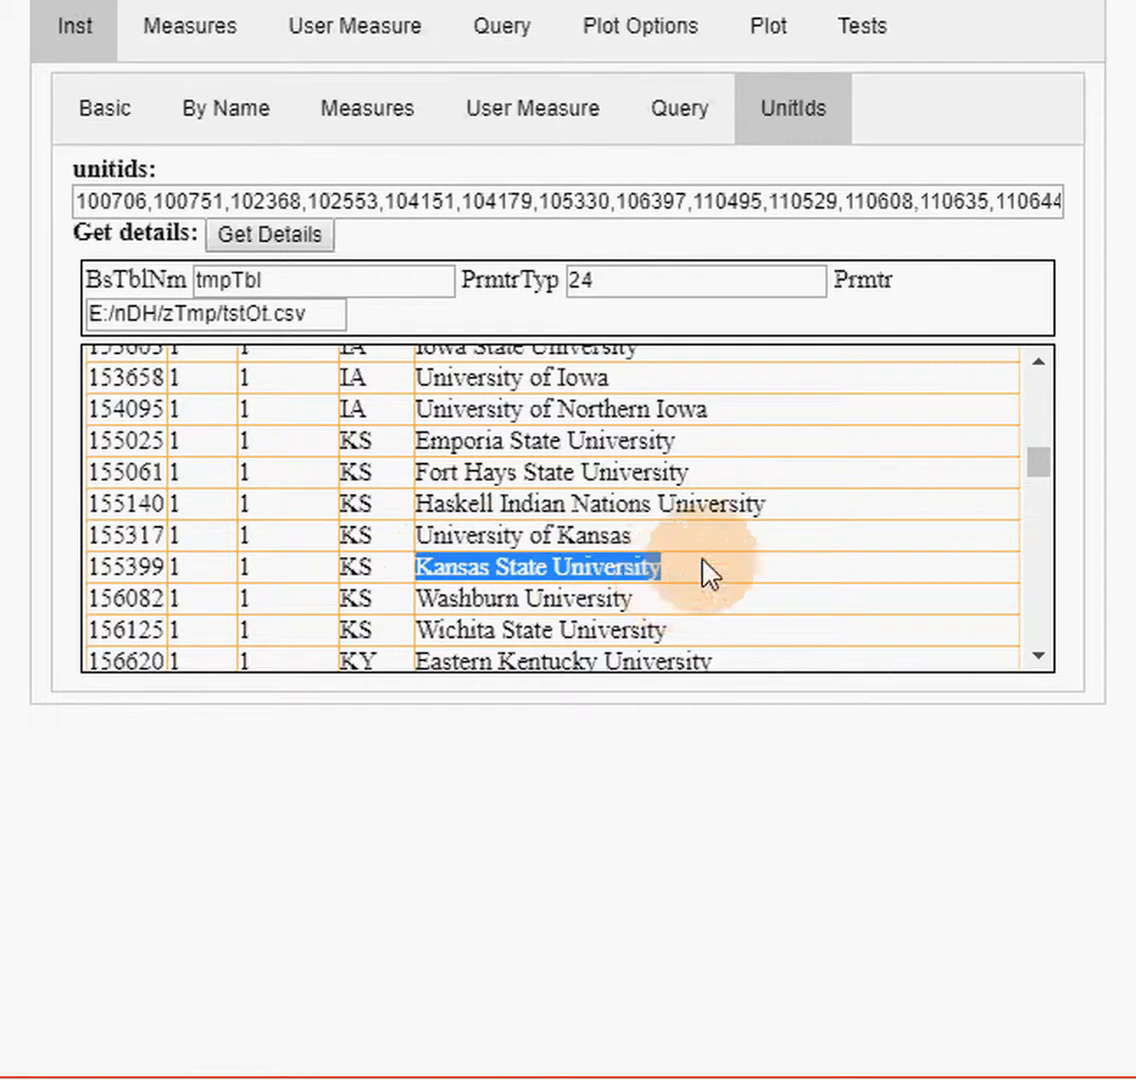
# - Set stabbr as the X variable in the plot options and select its values from AK through WV, leaving out WY
pyautogui.click(788, 38)
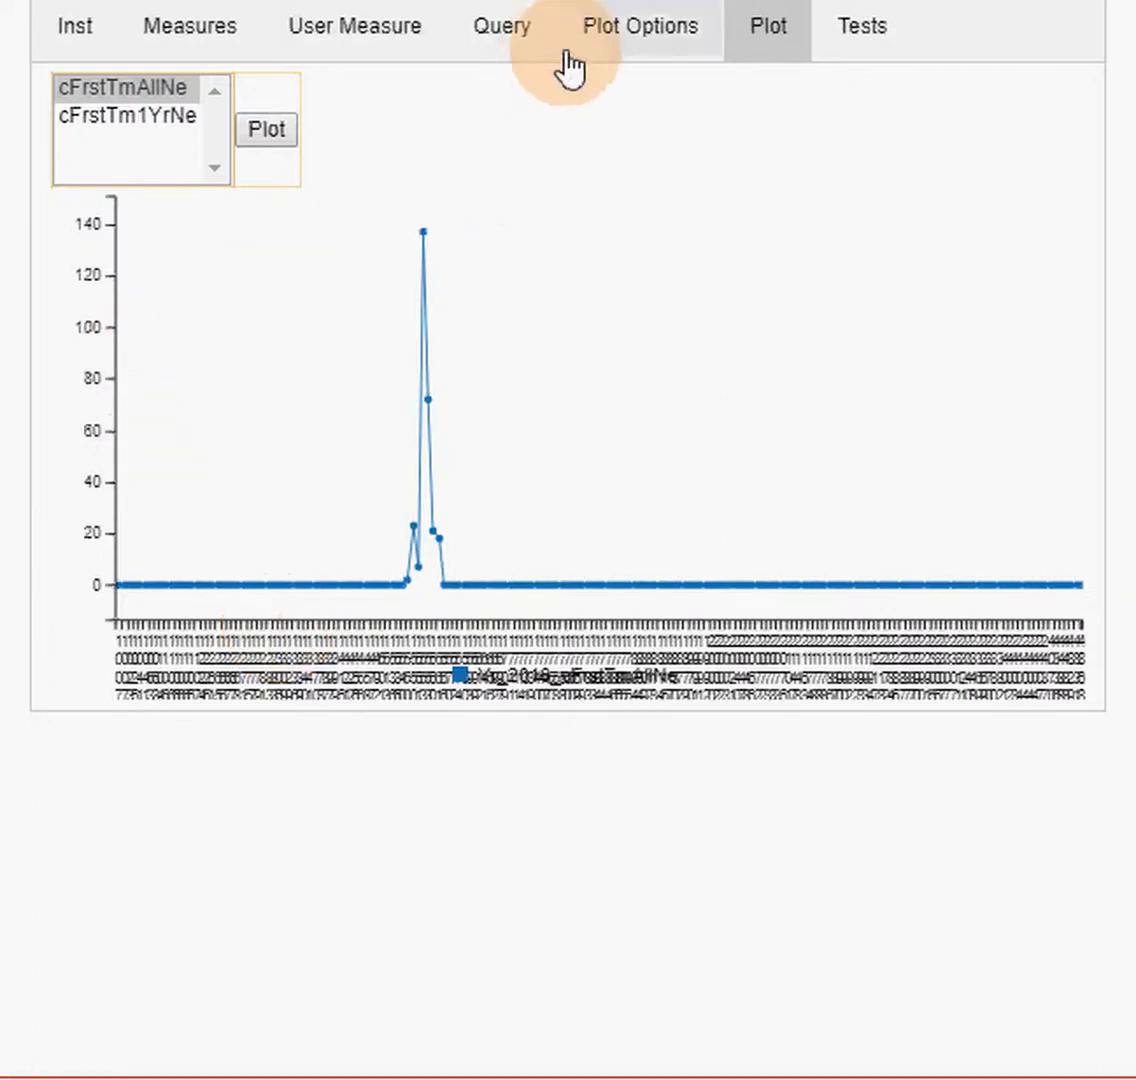
pyautogui.click(643, 32)
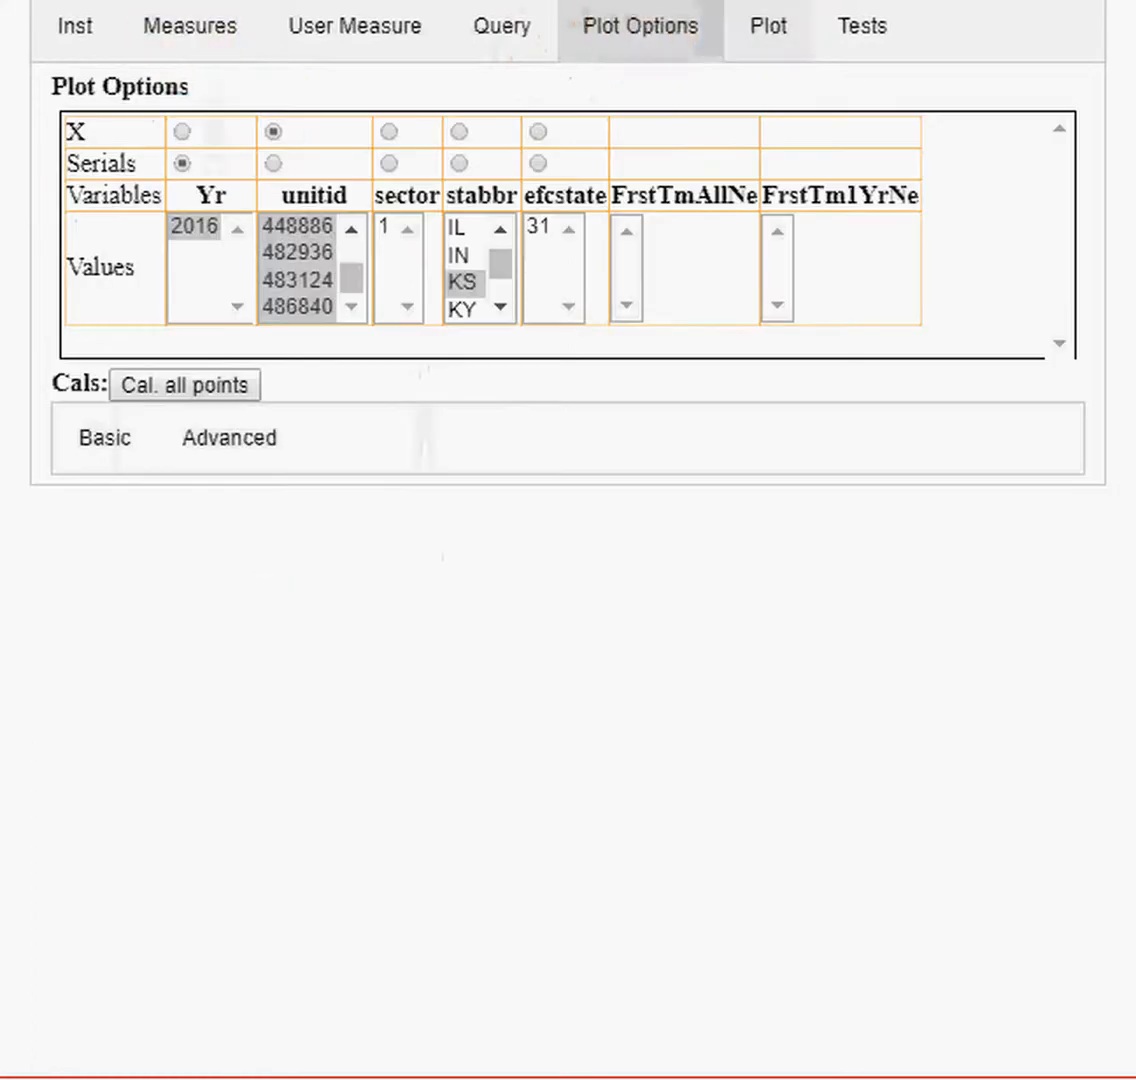
pyautogui.moveTo(505, 292); pyautogui.dragTo(500, 246)
pyautogui.click(455, 228)
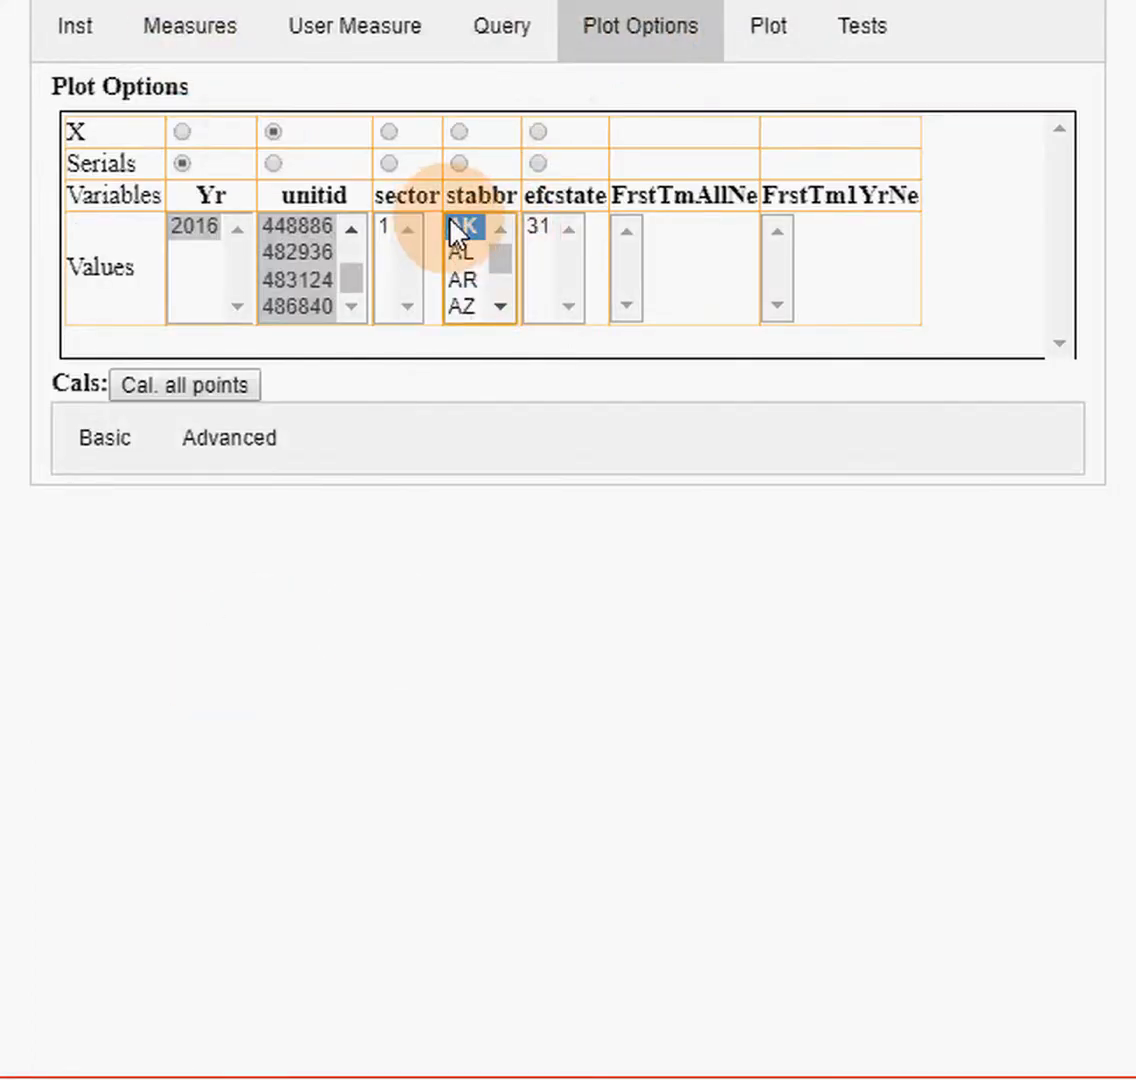
pyautogui.moveTo(499, 291); pyautogui.dragTo(502, 317)
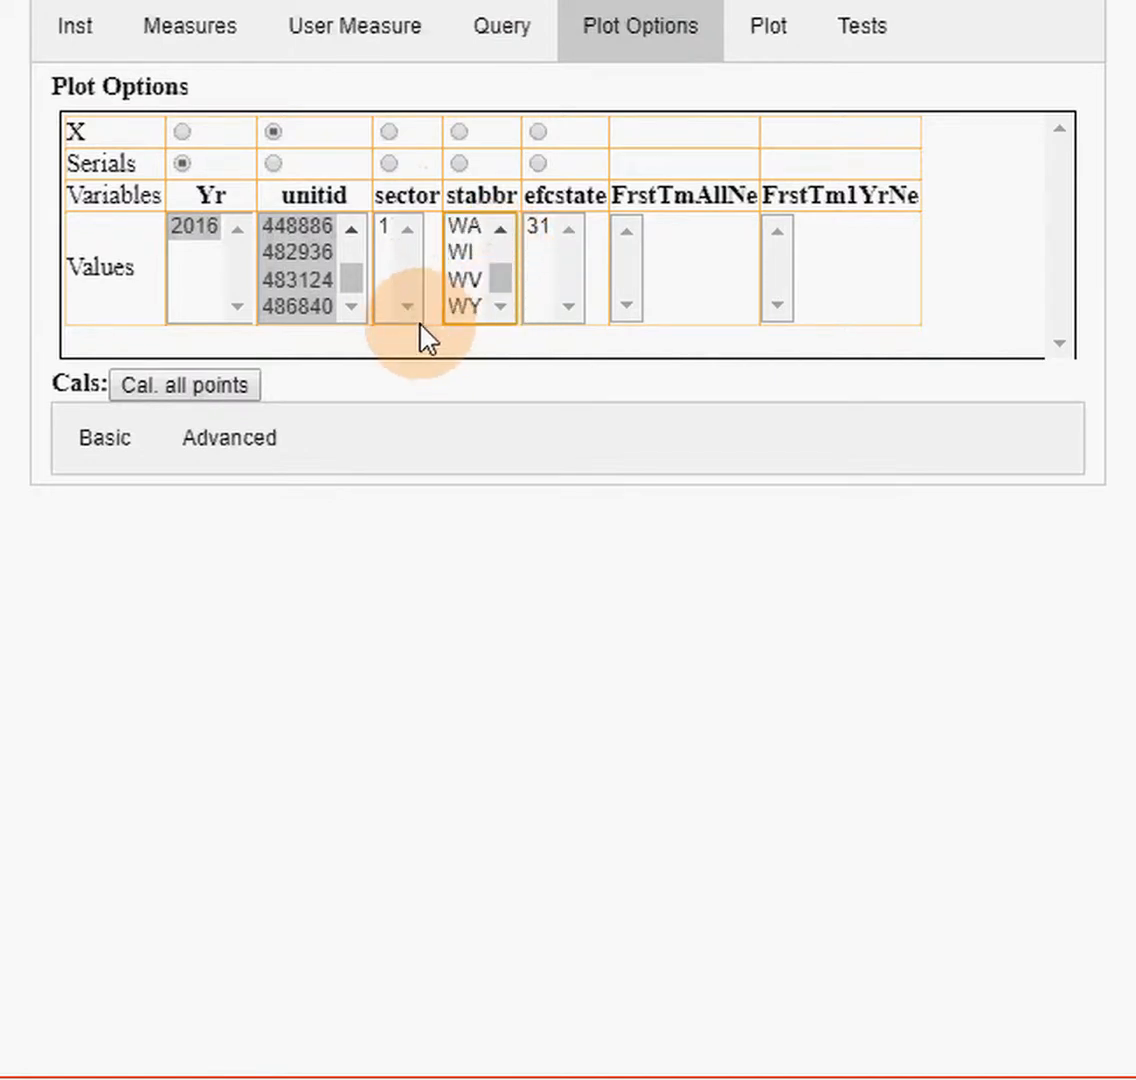
pyautogui.keyDown('shift'); pyautogui.click(470, 310); pyautogui.keyUp('shift')
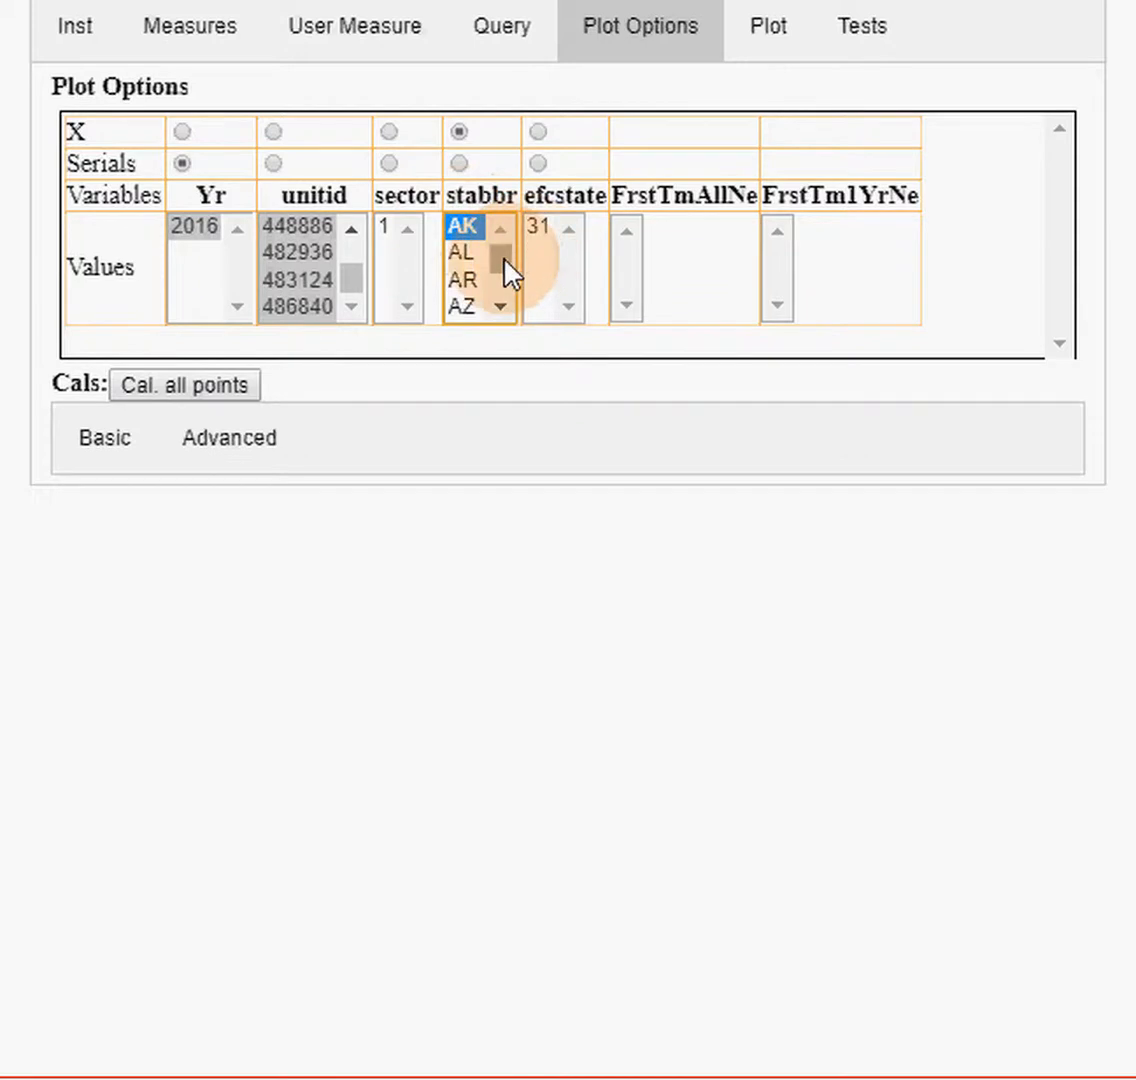
pyautogui.moveTo(506, 265); pyautogui.dragTo(472, 325)
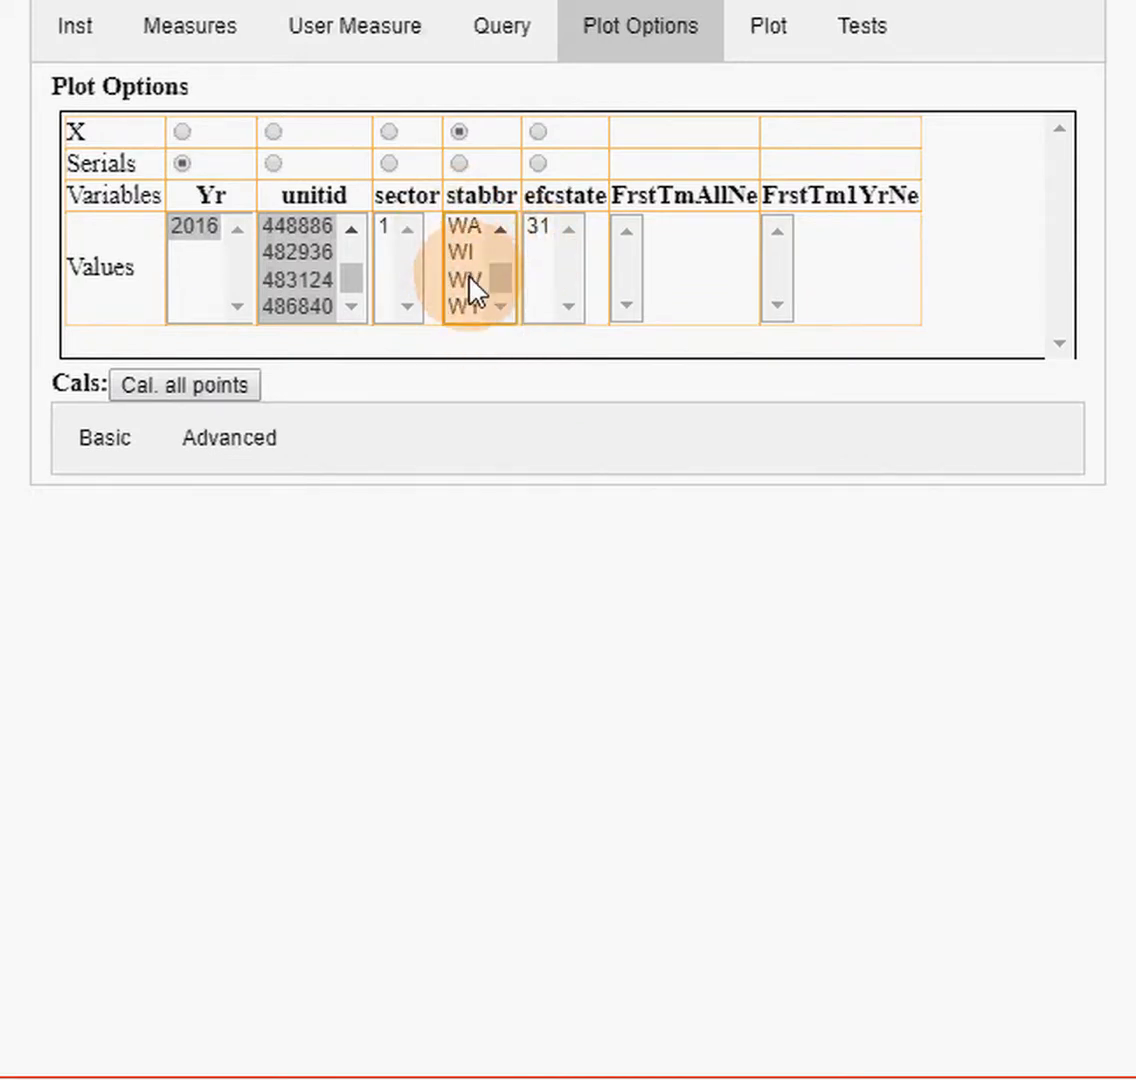
pyautogui.keyDown('shift'); pyautogui.click(469, 281); pyautogui.keyUp('shift')
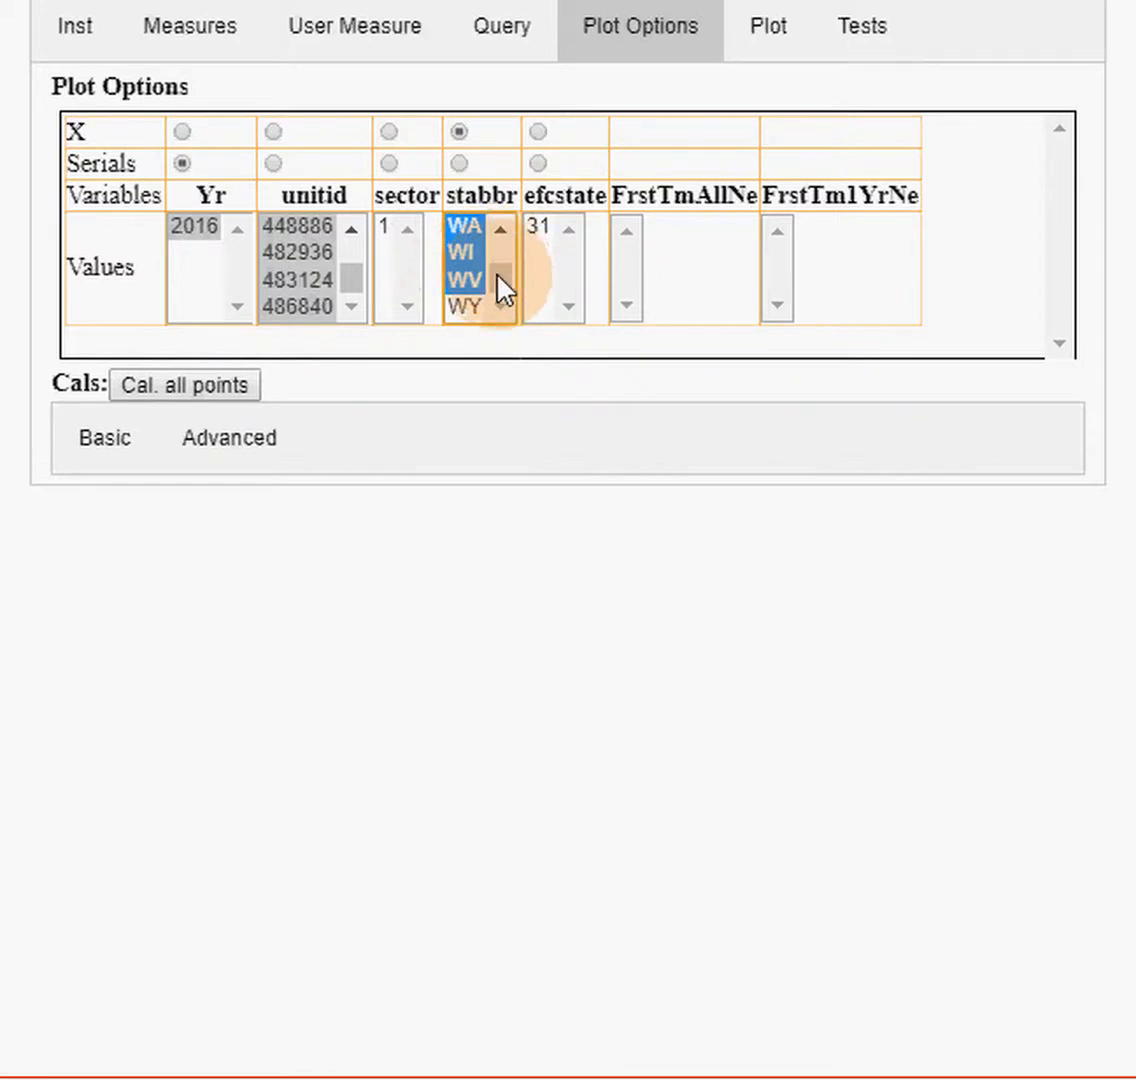
# - Deselect CO and IA from the stabbr values, keeping HI selected
pyautogui.moveTo(497, 252); pyautogui.dragTo(501, 226)
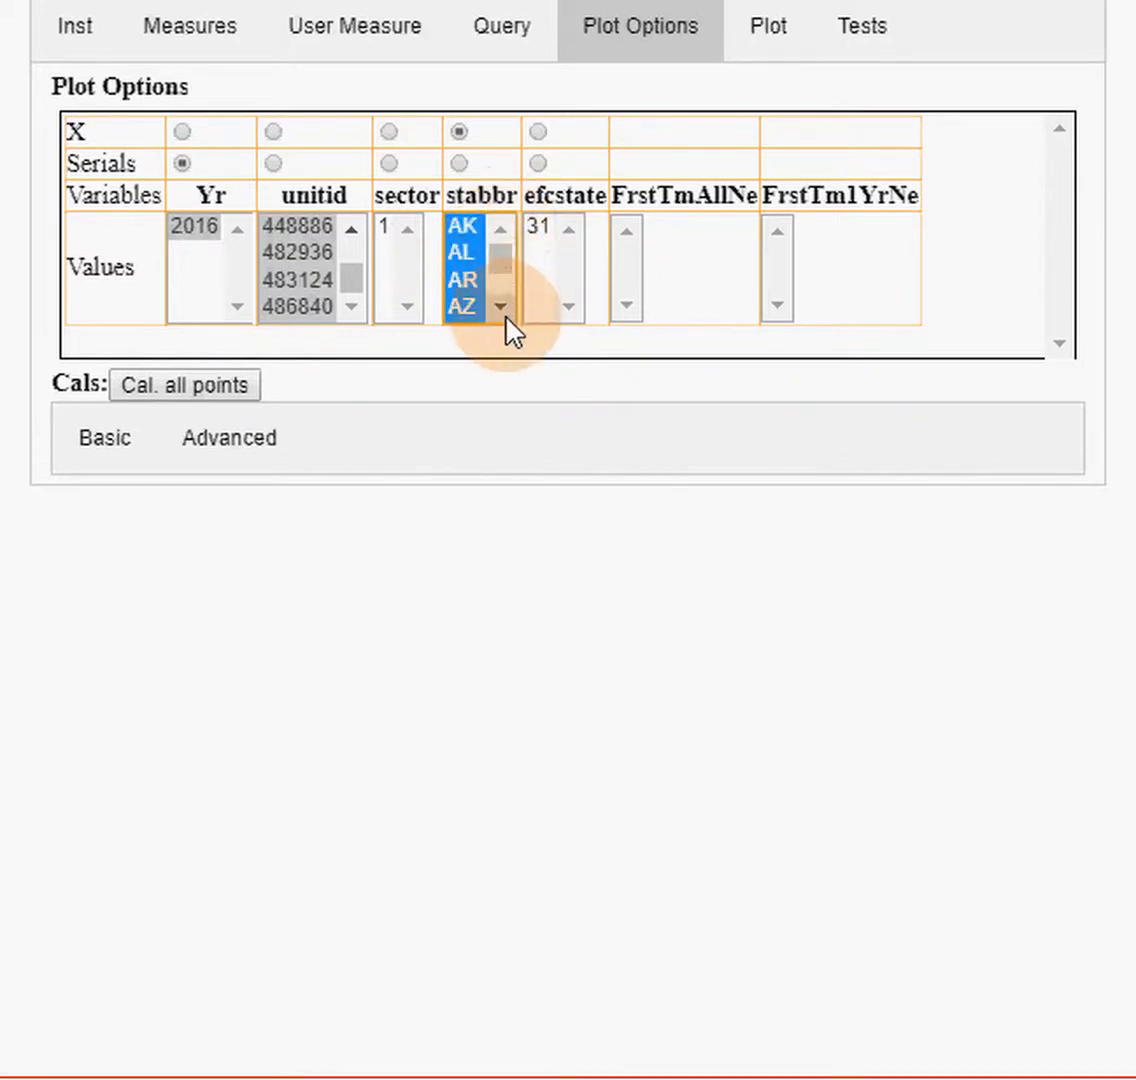
pyautogui.click(502, 307)
pyautogui.click(502, 307)
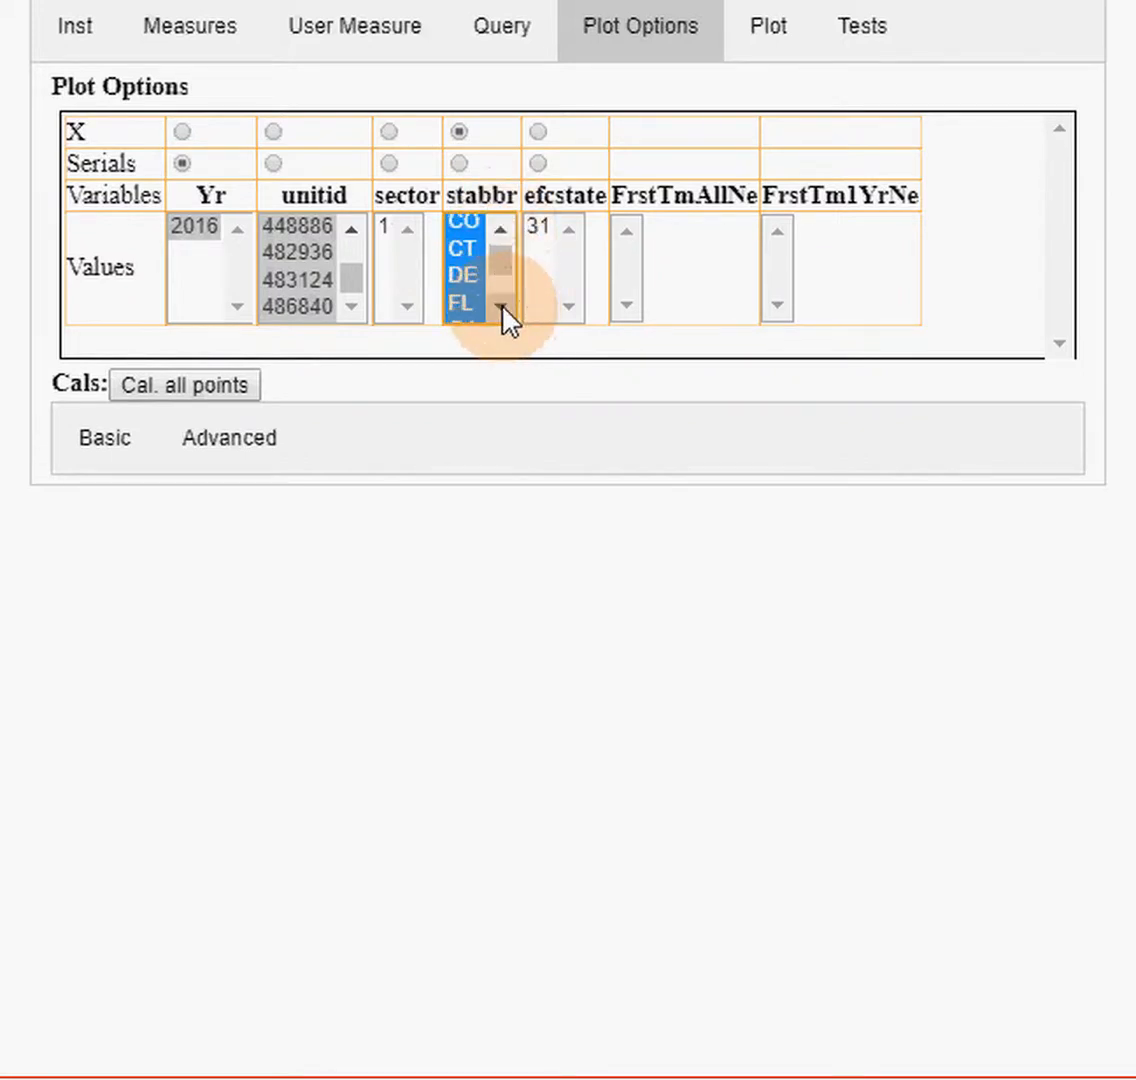
pyautogui.click(501, 227)
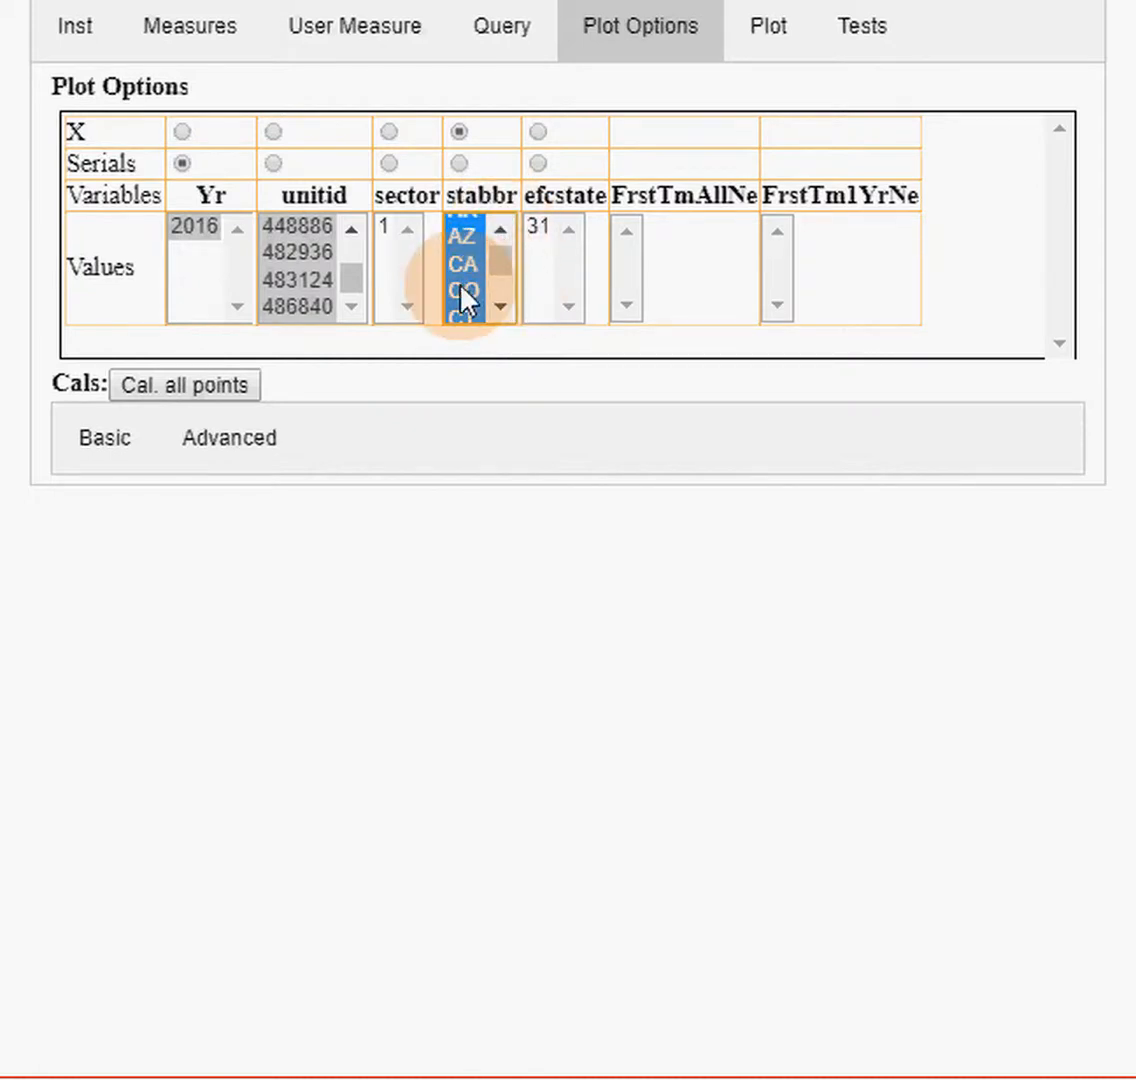
pyautogui.keyDown('ctrl'); pyautogui.click(465, 297); pyautogui.keyUp('ctrl')
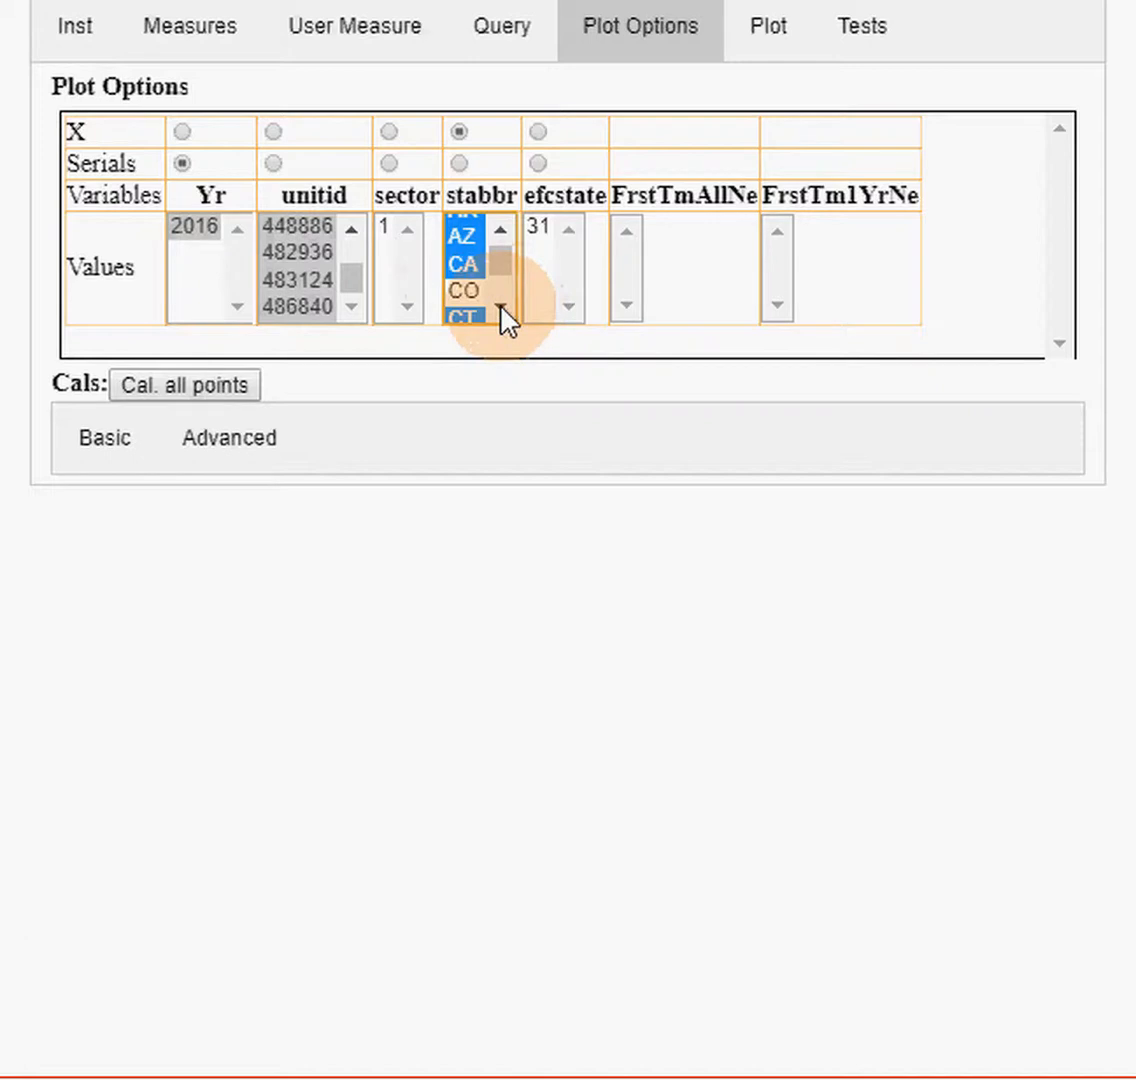
pyautogui.click(502, 310)
pyautogui.click(502, 310)
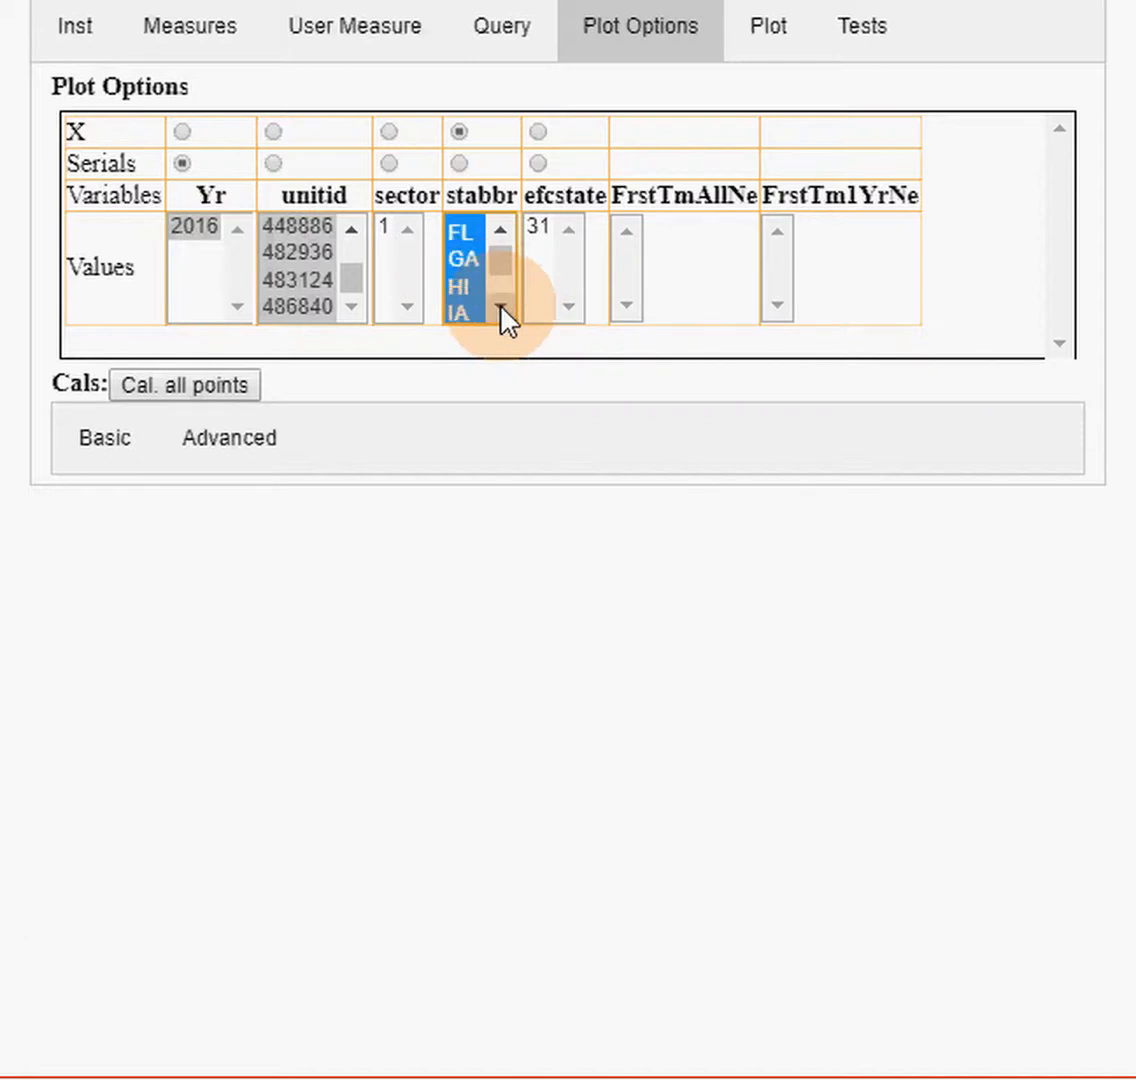
pyautogui.click(502, 311)
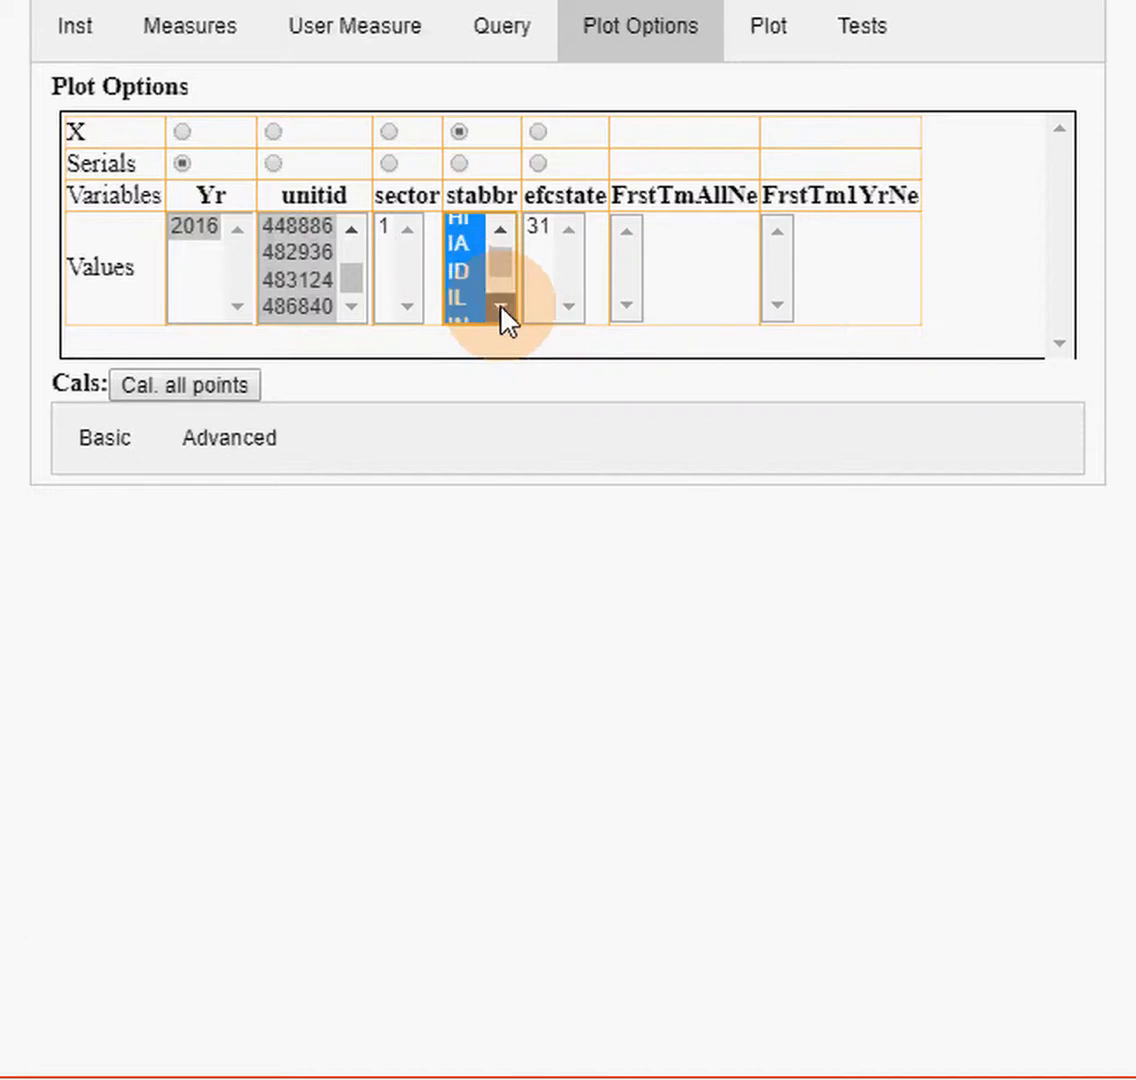
pyautogui.keyDown('ctrl'); pyautogui.click(464, 242); pyautogui.keyUp('ctrl')
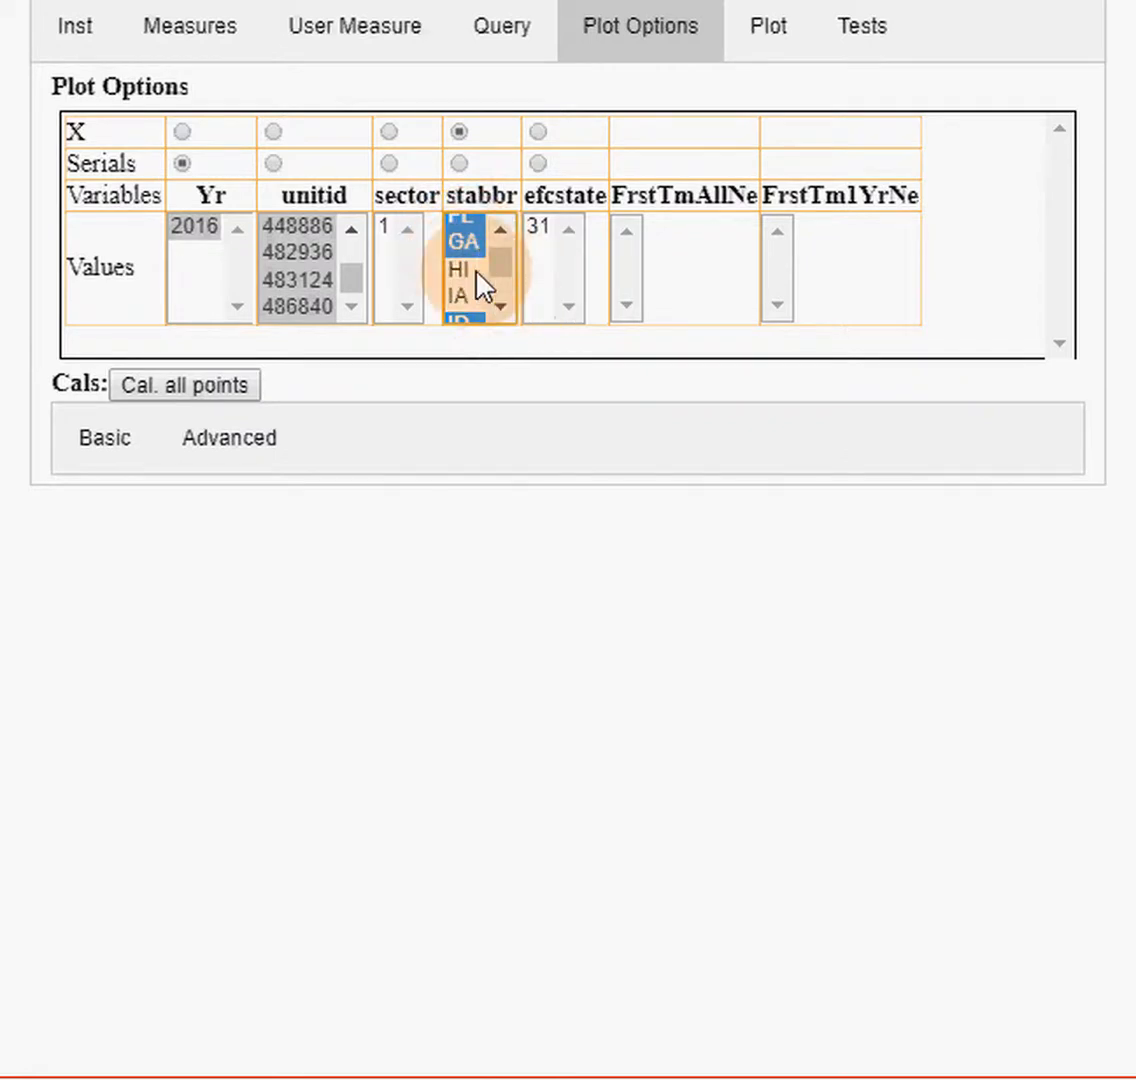
pyautogui.keyDown('ctrl'); pyautogui.click(462, 270); pyautogui.keyUp('ctrl')
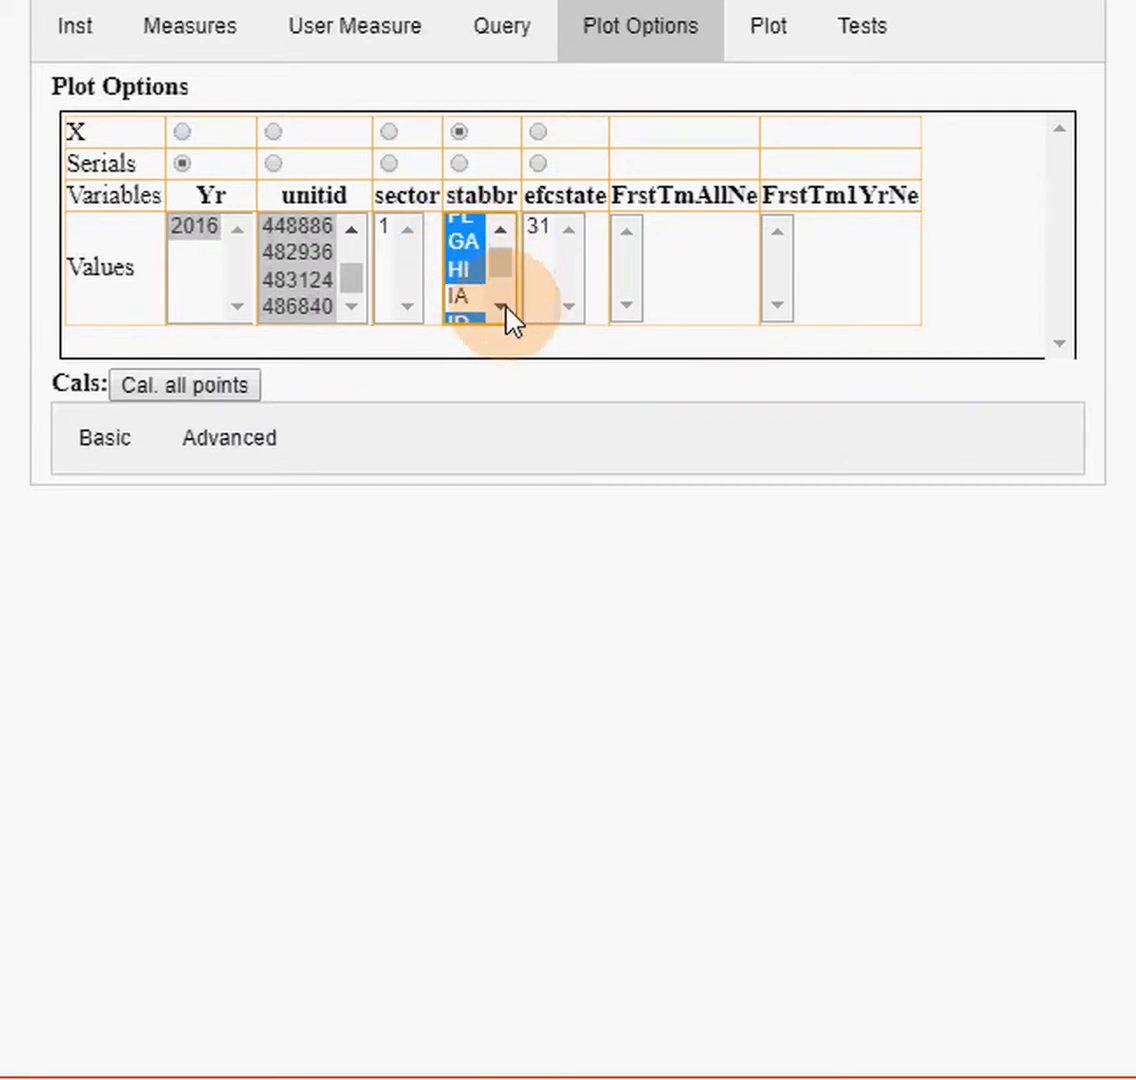
# - Deselect KS and MO from the stabbr values while keeping the other selected states
pyautogui.scroll(-1, 505, 307)
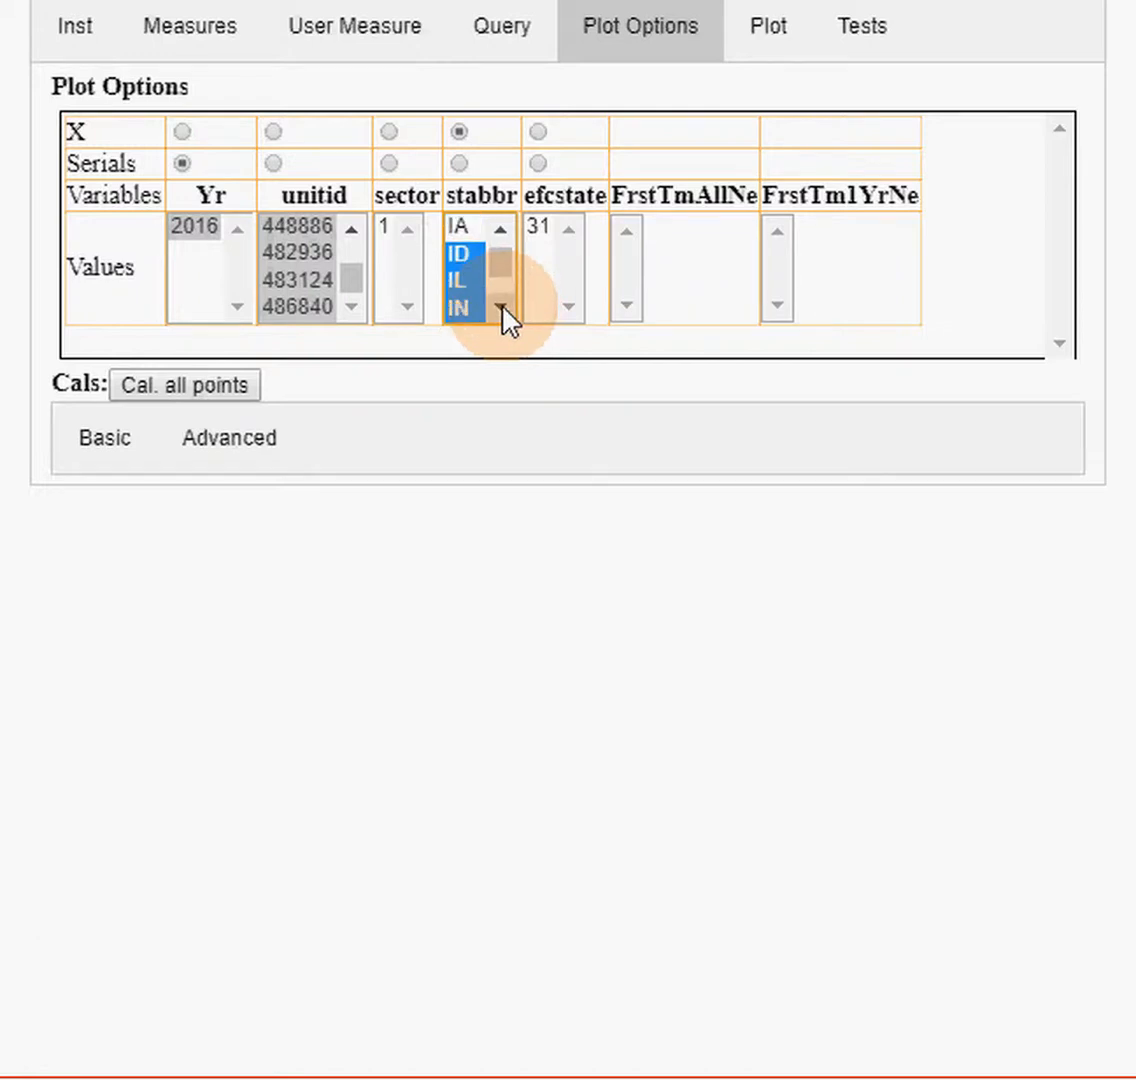
pyautogui.scroll(-1, 505, 312)
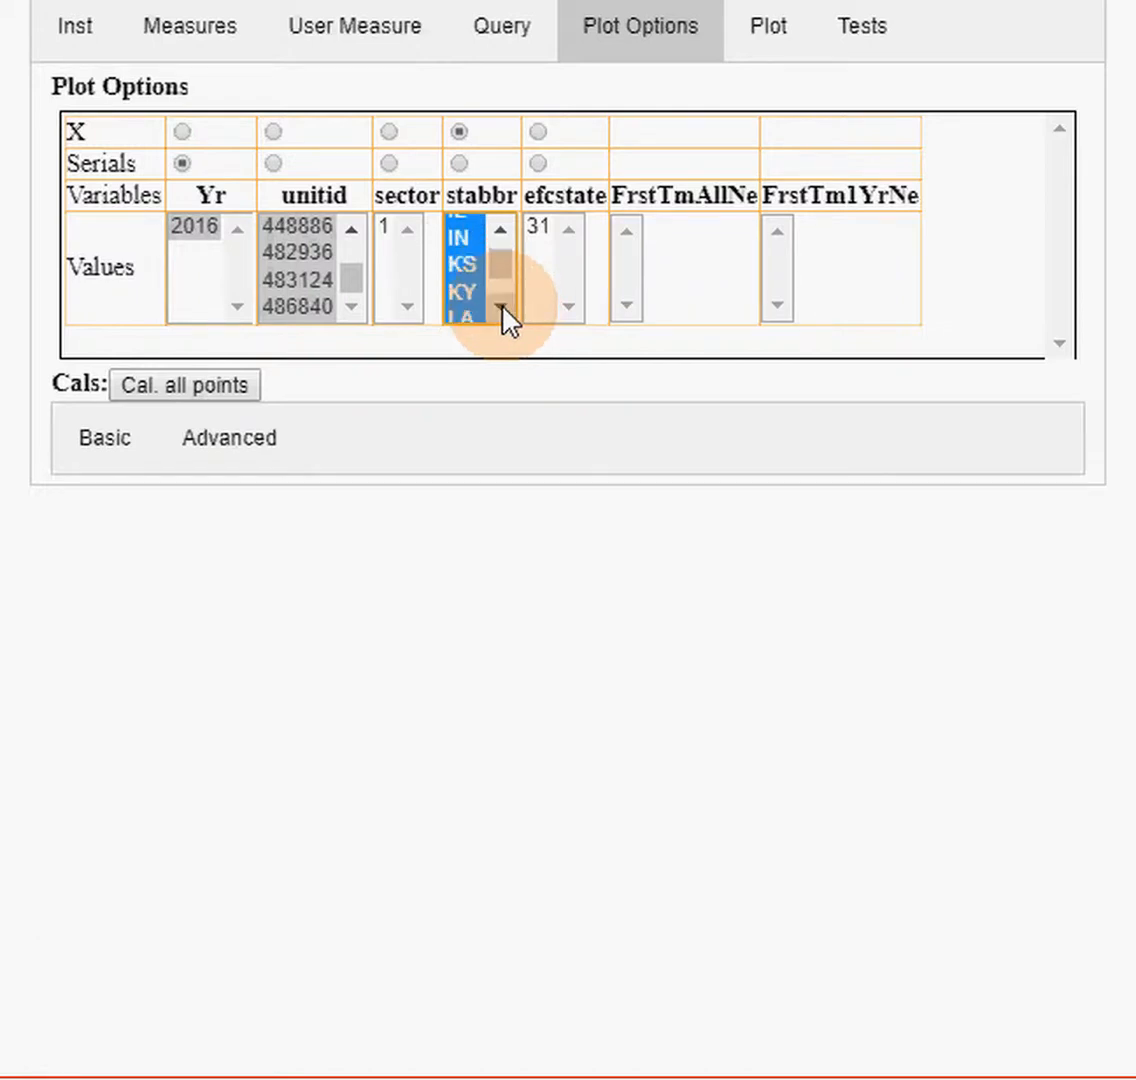
pyautogui.keyDown('ctrl'); pyautogui.click(458, 262); pyautogui.keyUp('ctrl')
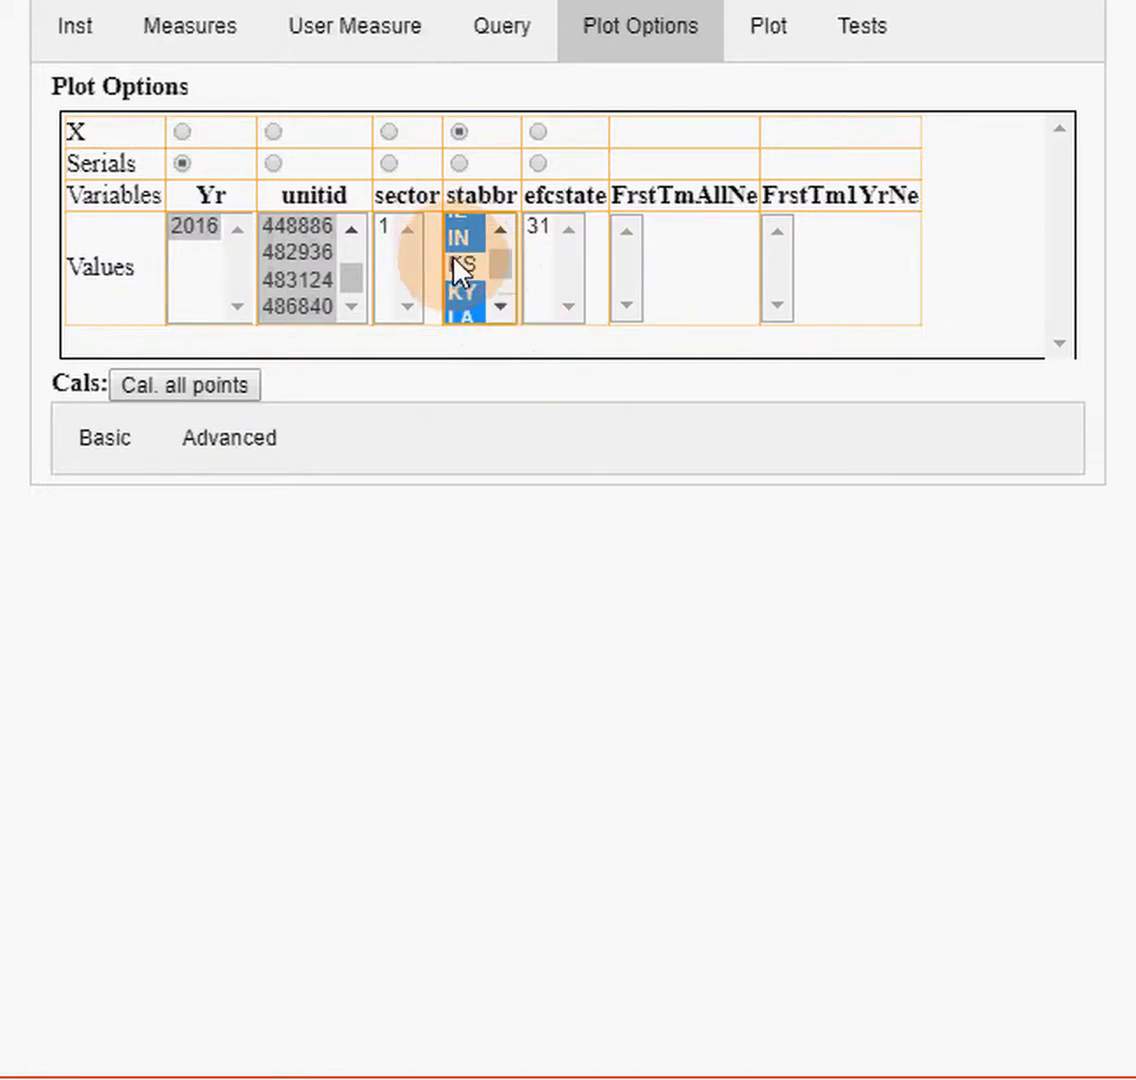
pyautogui.click(503, 311)
pyautogui.click(503, 311)
pyautogui.click(503, 311)
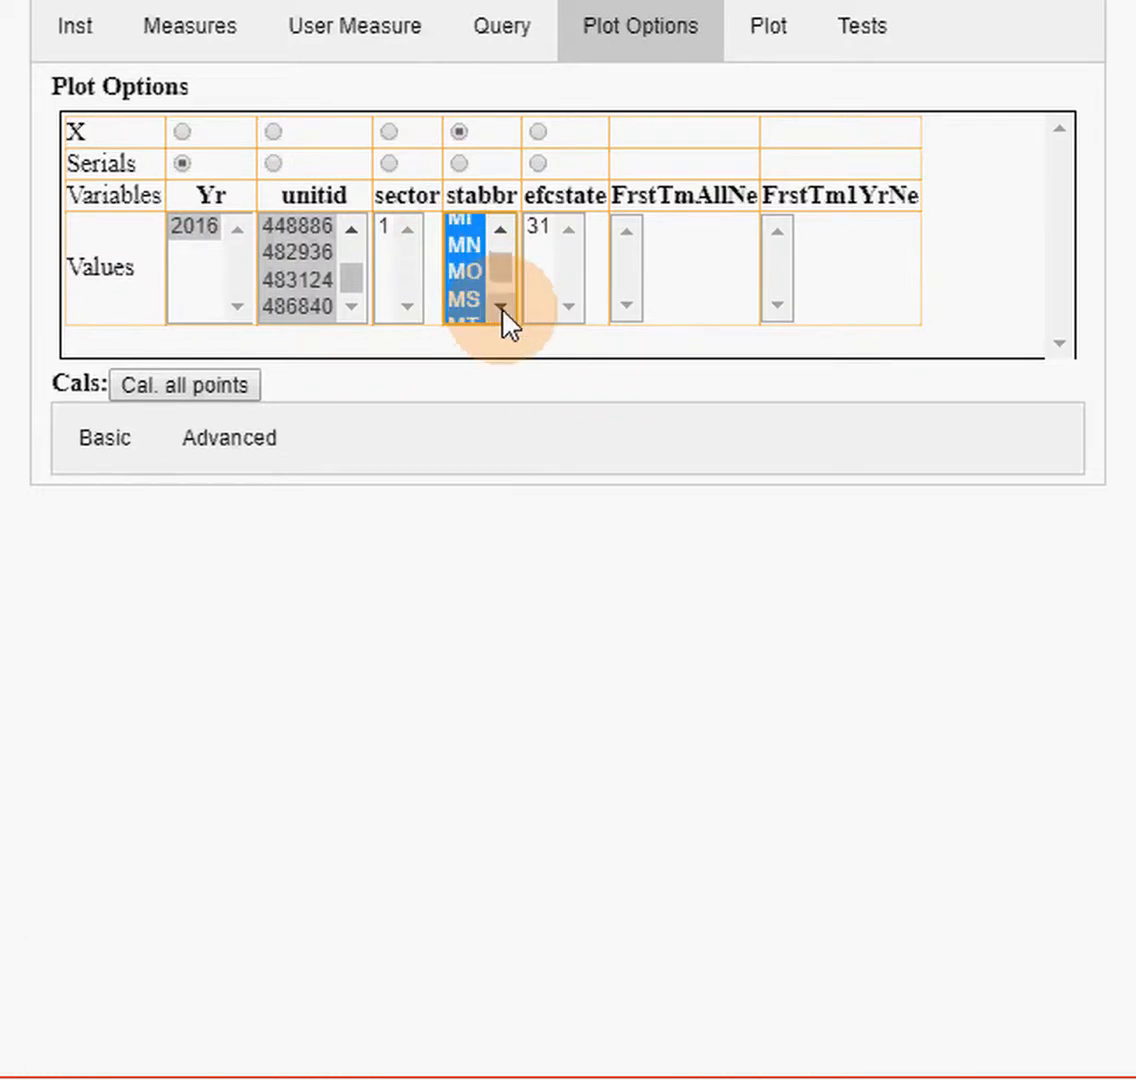
pyautogui.keyDown('ctrl'); pyautogui.click(465, 271); pyautogui.keyUp('ctrl')
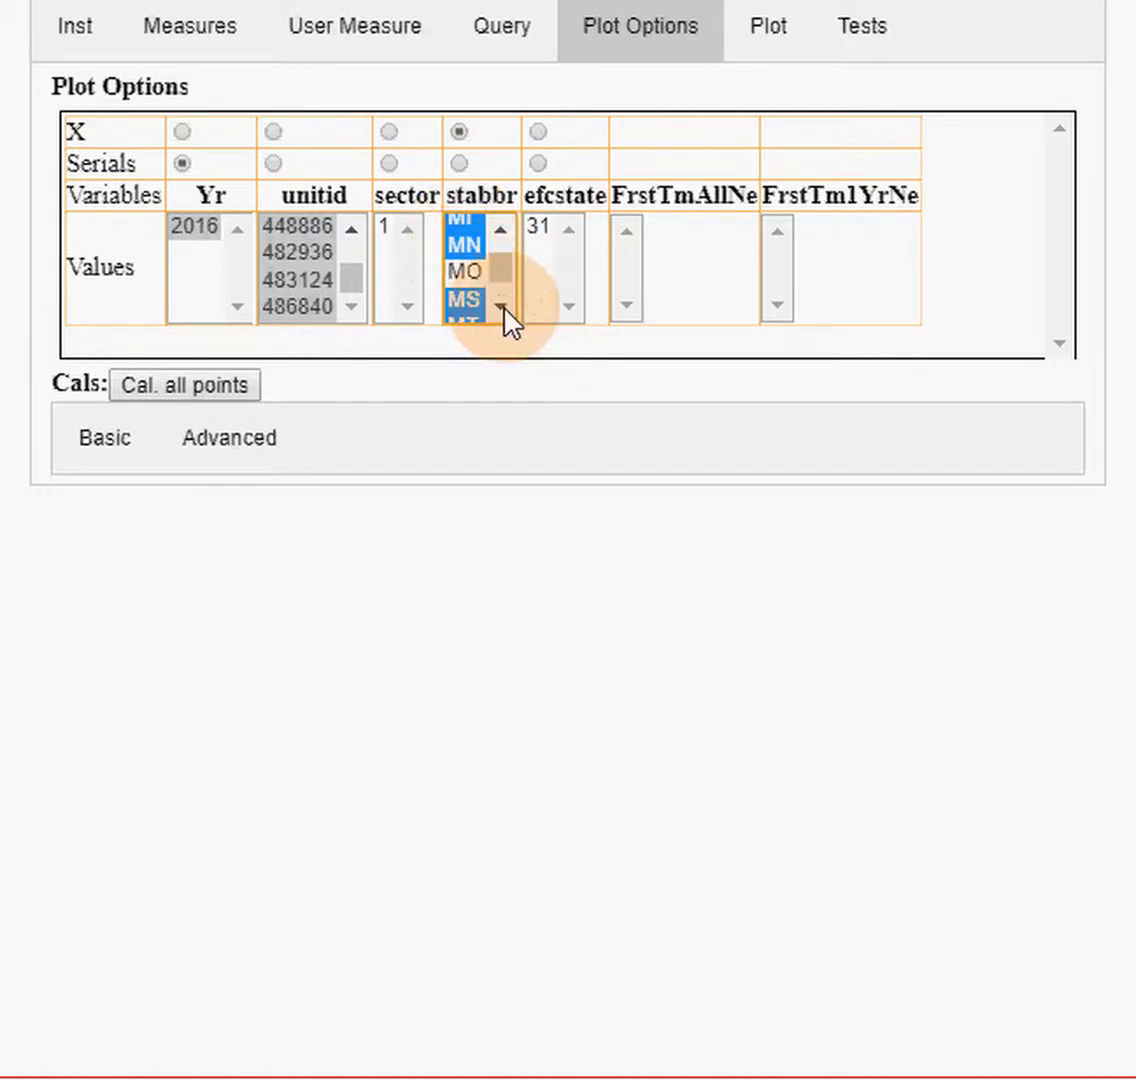
# - Deselect NE from the stabbr values
pyautogui.click(503, 311)
pyautogui.click(503, 311)
pyautogui.click(503, 311)
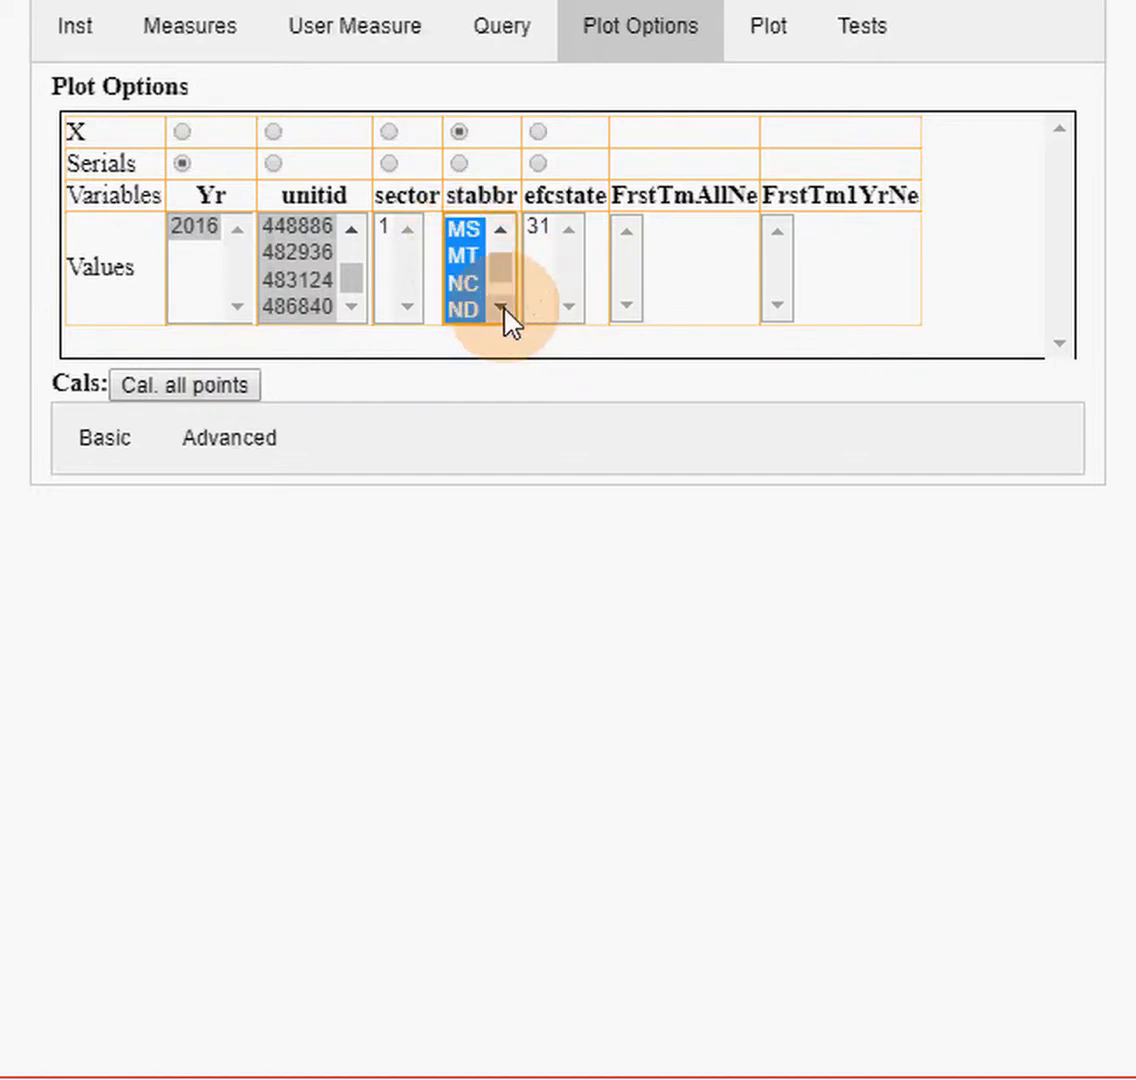
pyautogui.click(503, 311)
pyautogui.click(503, 311)
pyautogui.keyDown('ctrl'); pyautogui.click(468, 268); pyautogui.keyUp('ctrl')
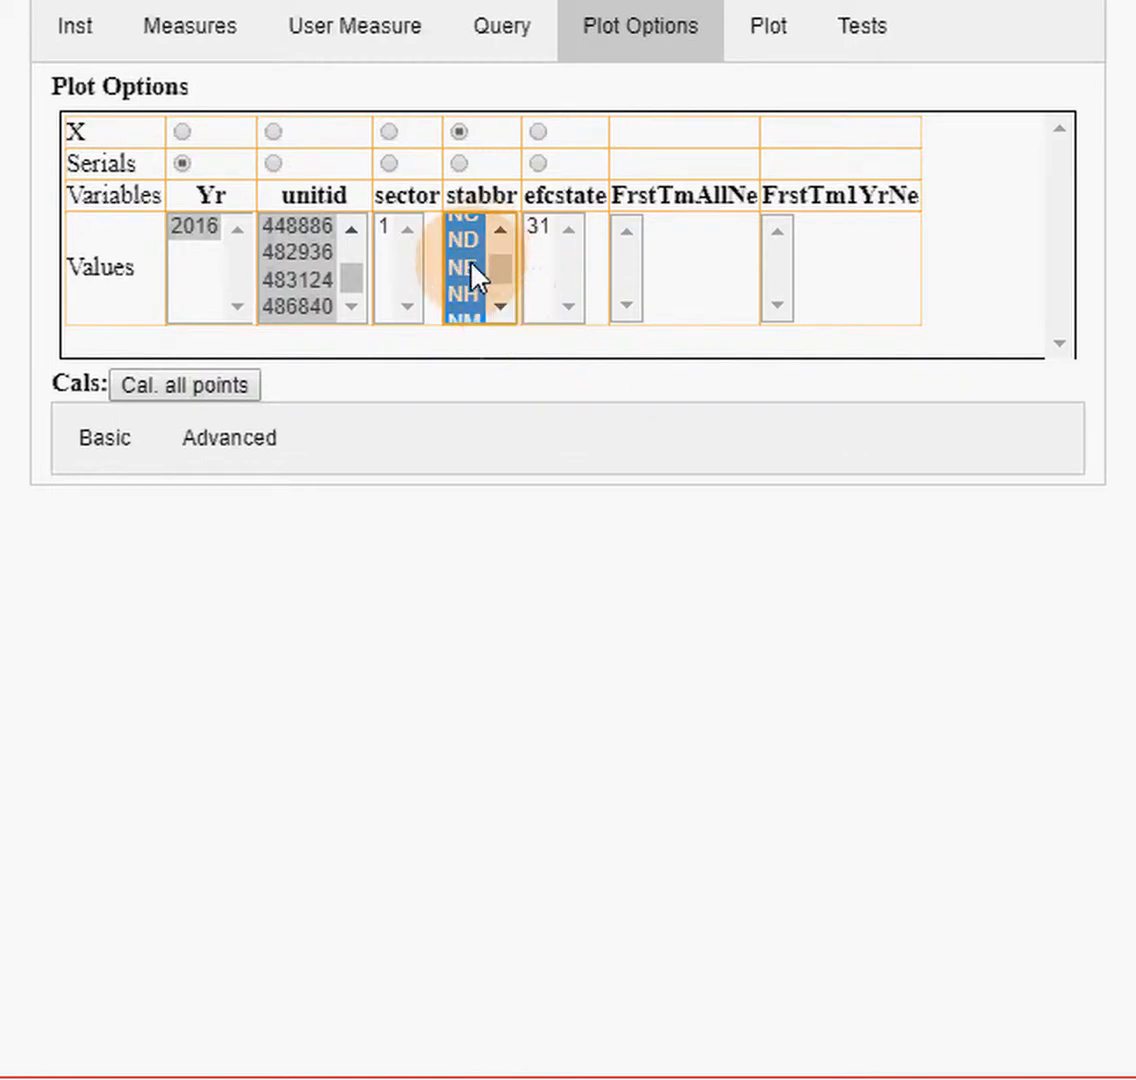
# - Deselect SD from the stabbr values while keeping the other selected states
pyautogui.click(501, 308)
pyautogui.click(501, 308)
pyautogui.click(501, 308)
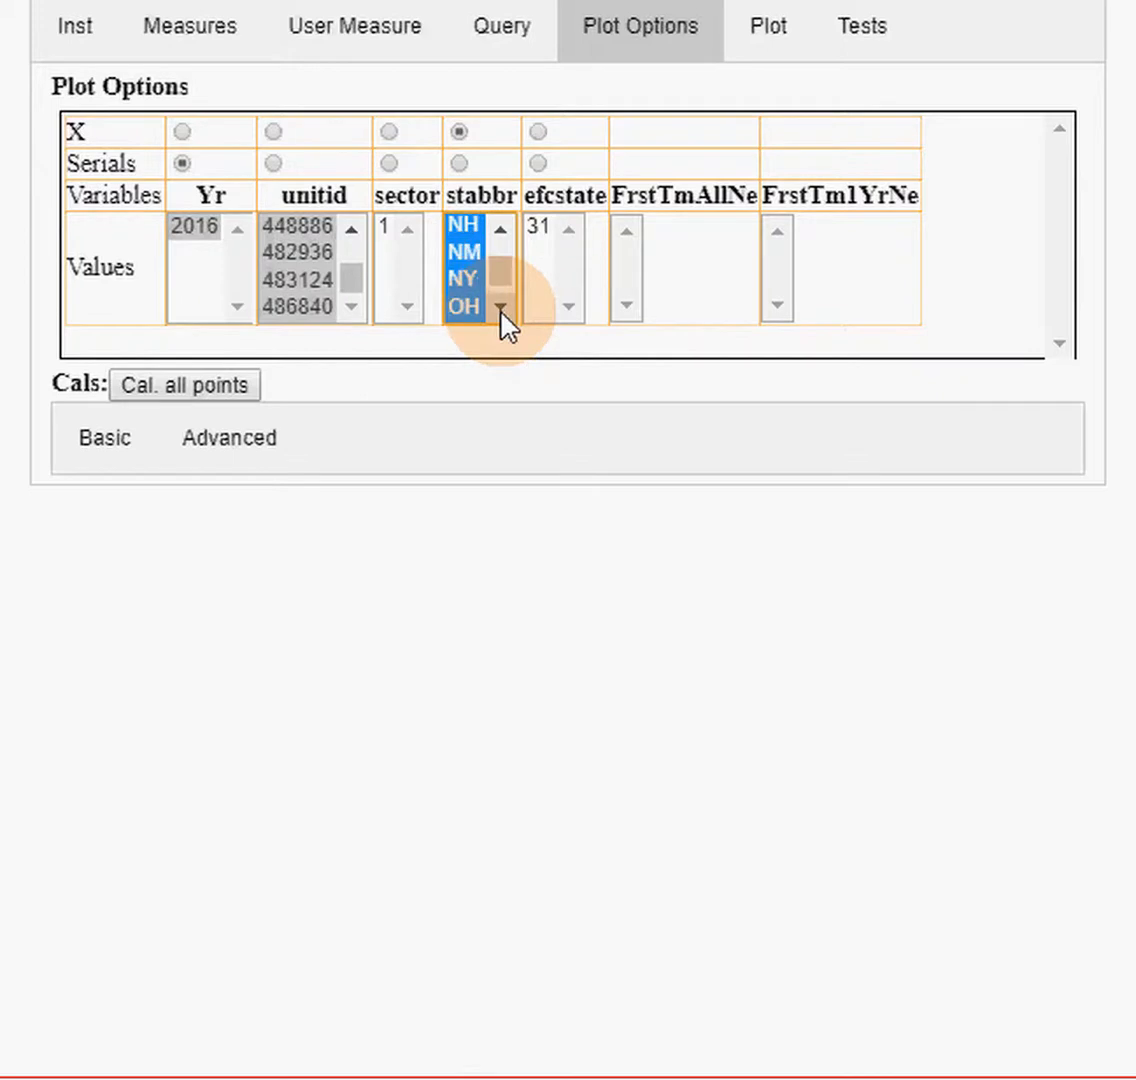
pyautogui.click(501, 308)
pyautogui.click(501, 308)
pyautogui.click(501, 308)
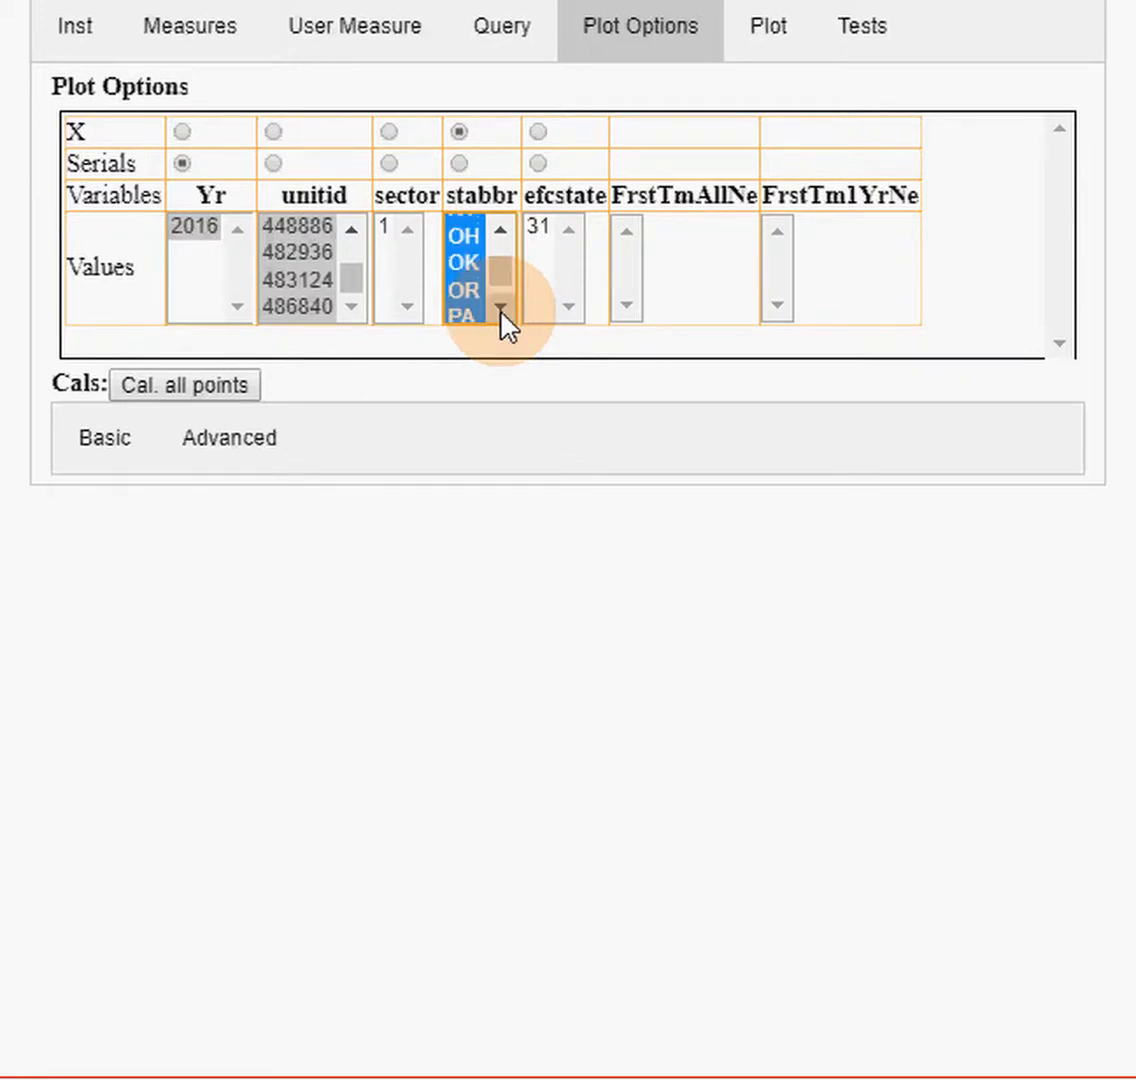
pyautogui.click(501, 308)
pyautogui.click(501, 308)
pyautogui.click(501, 308)
pyautogui.click(501, 308)
pyautogui.click(501, 308)
pyautogui.click(501, 308)
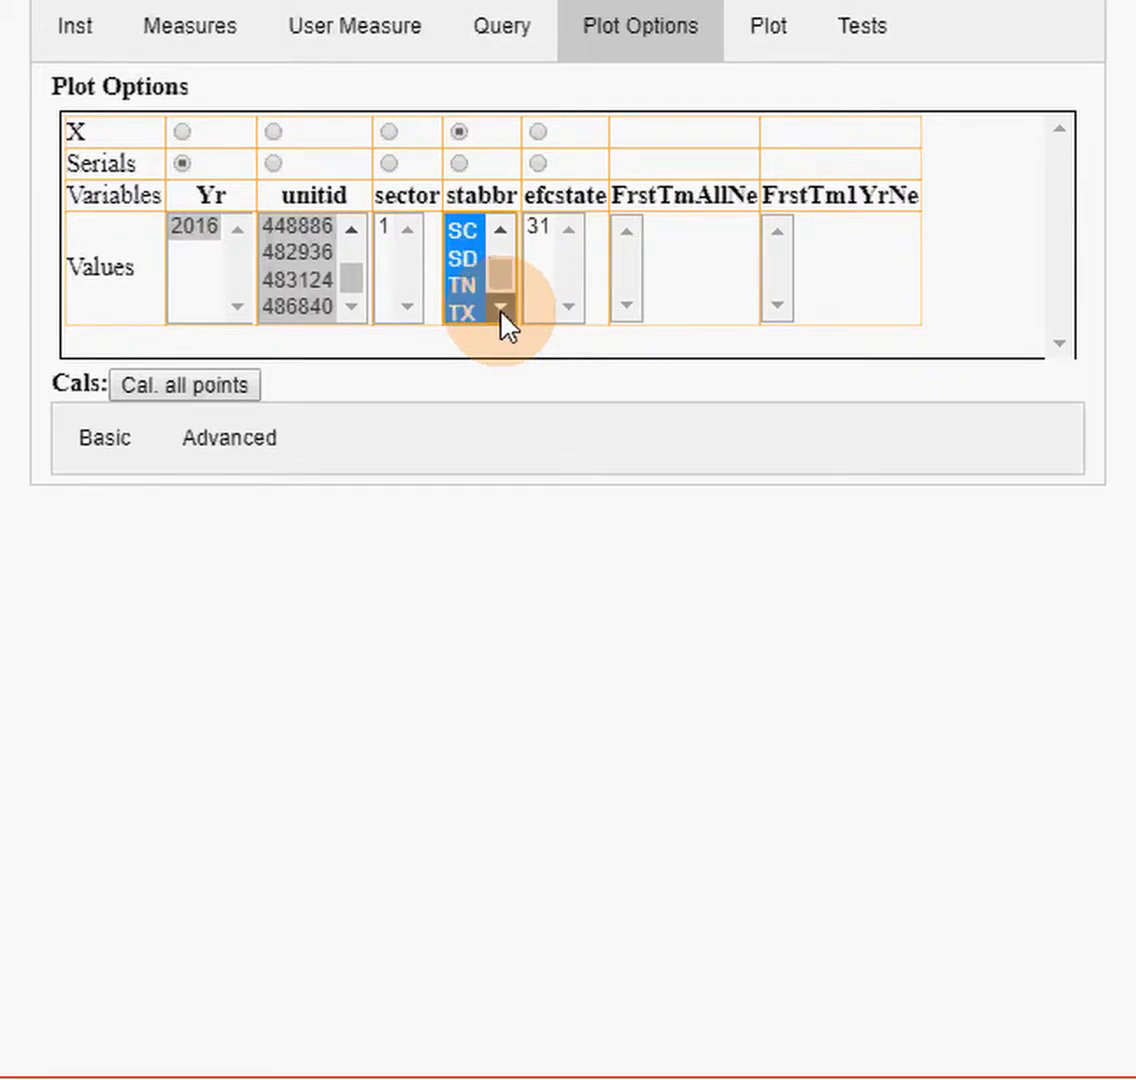
pyautogui.keyDown('ctrl'); pyautogui.click(466, 259); pyautogui.keyUp('ctrl')
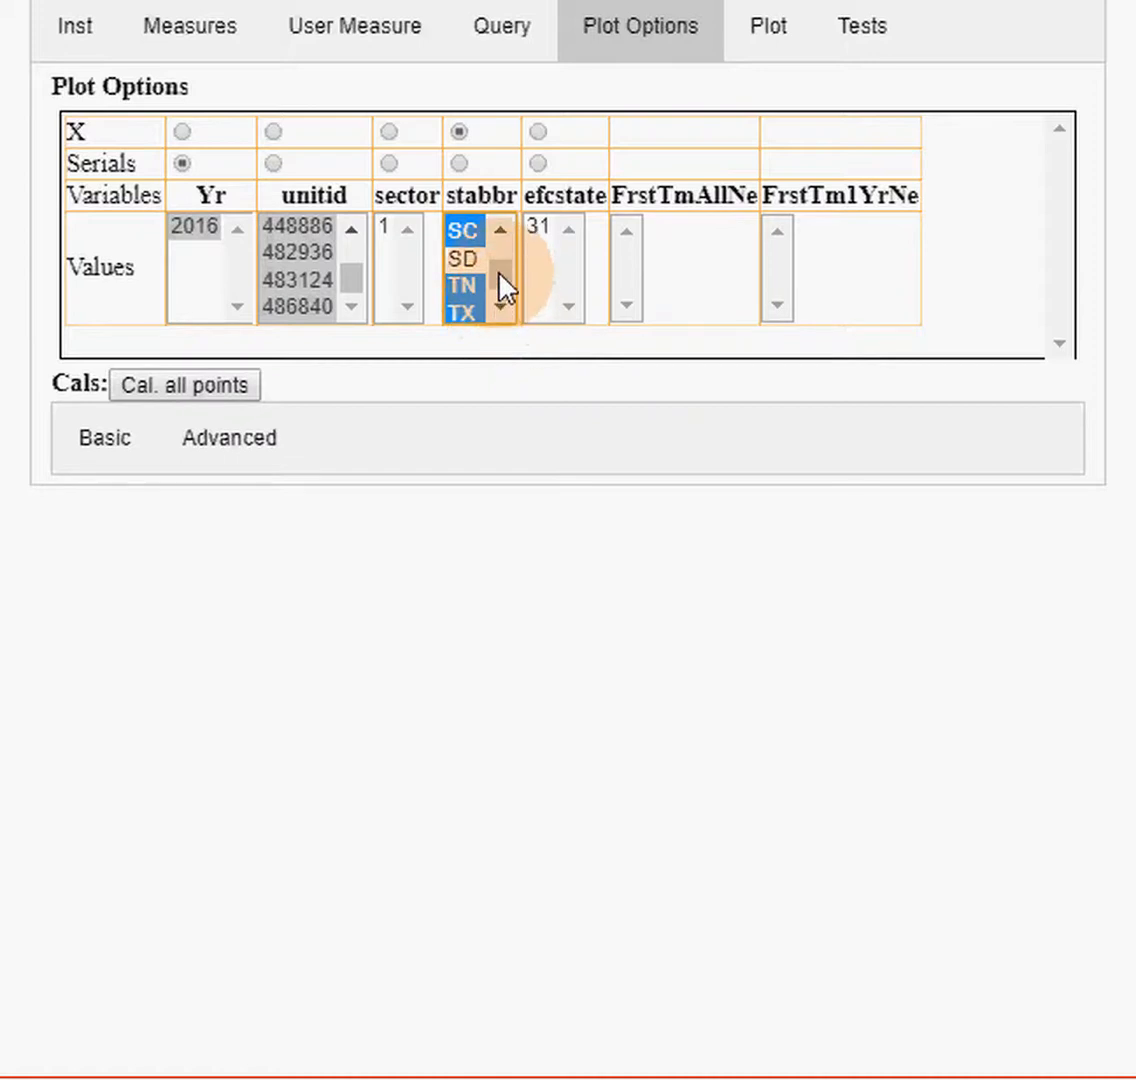
pyautogui.scroll(-3, 500, 306)
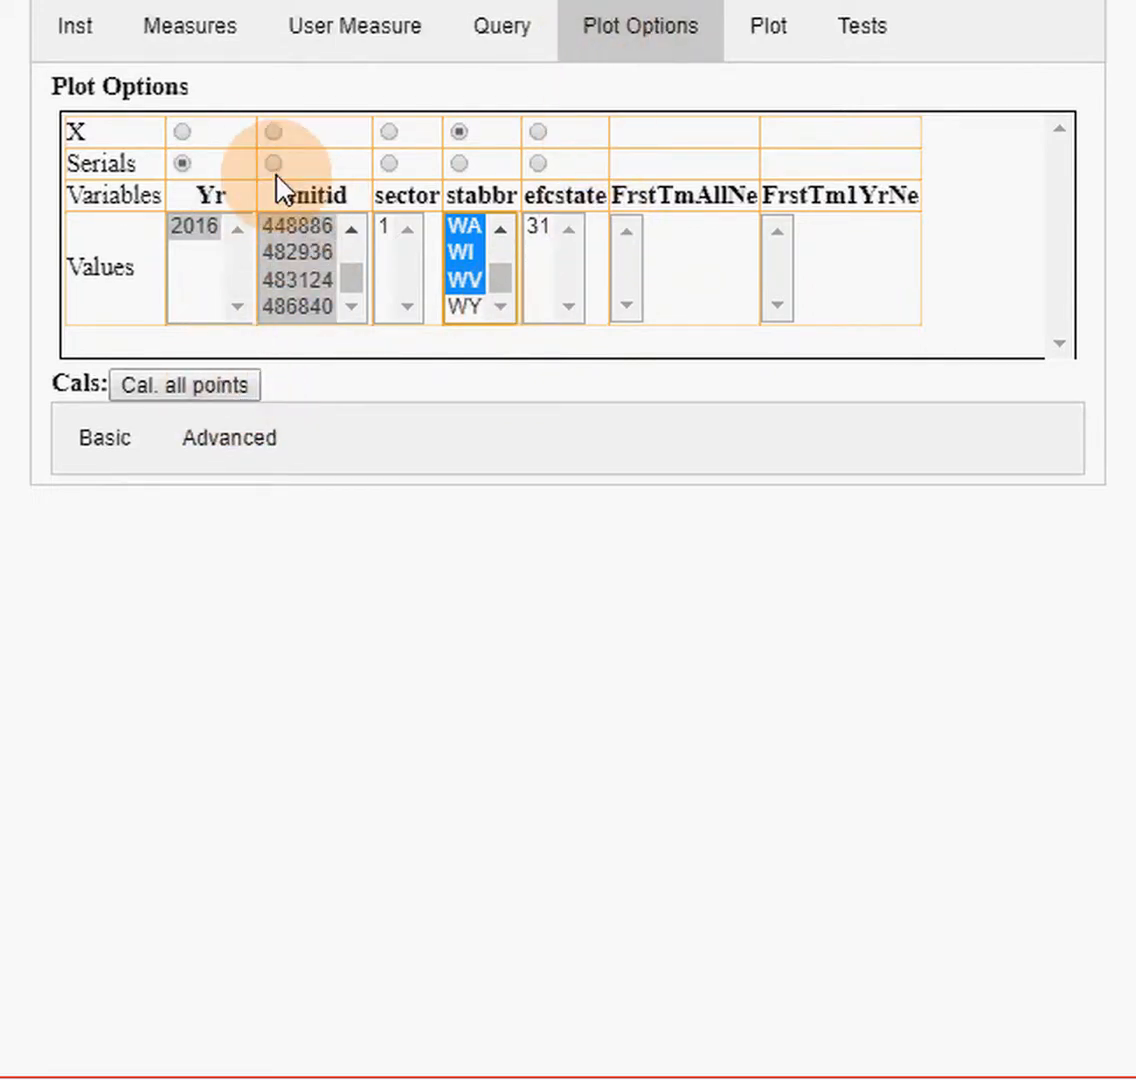
# - Clear the unitid selection so that no institution is selected in the plot options
pyautogui.click(300, 238)
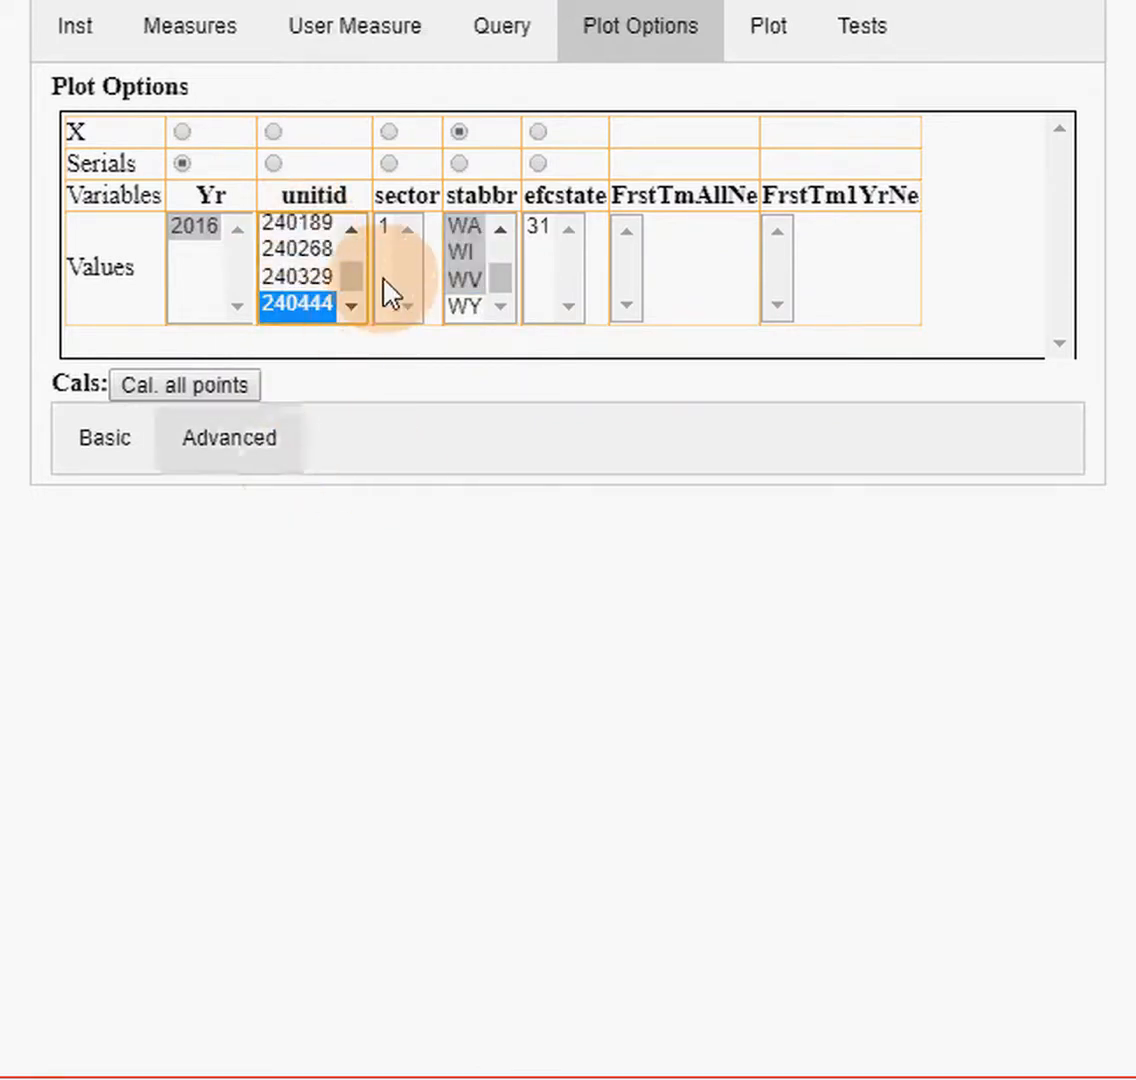
pyautogui.click(312, 309)
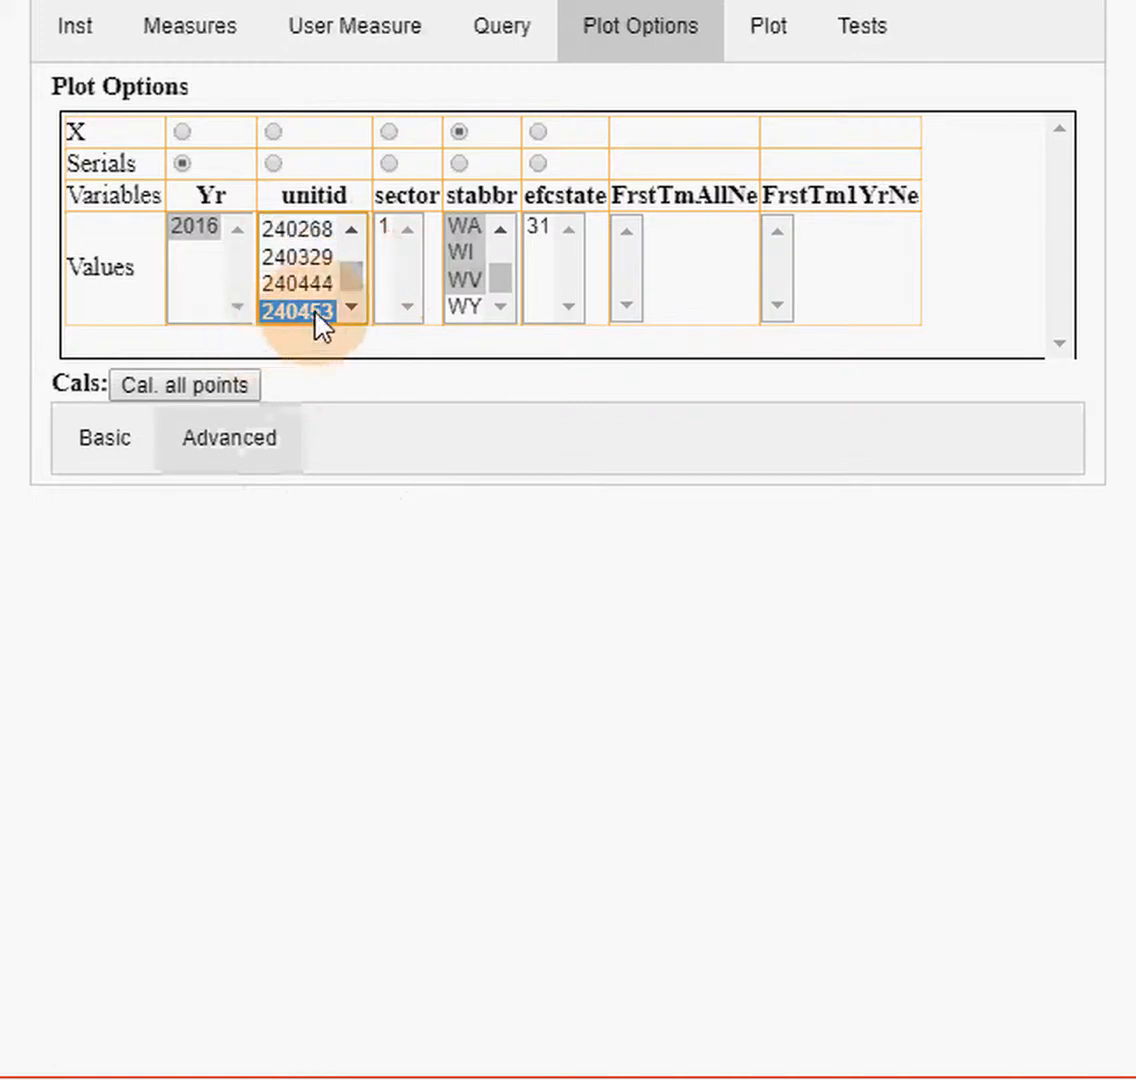
pyautogui.scroll(-1, 309, 312)
pyautogui.click(308, 314)
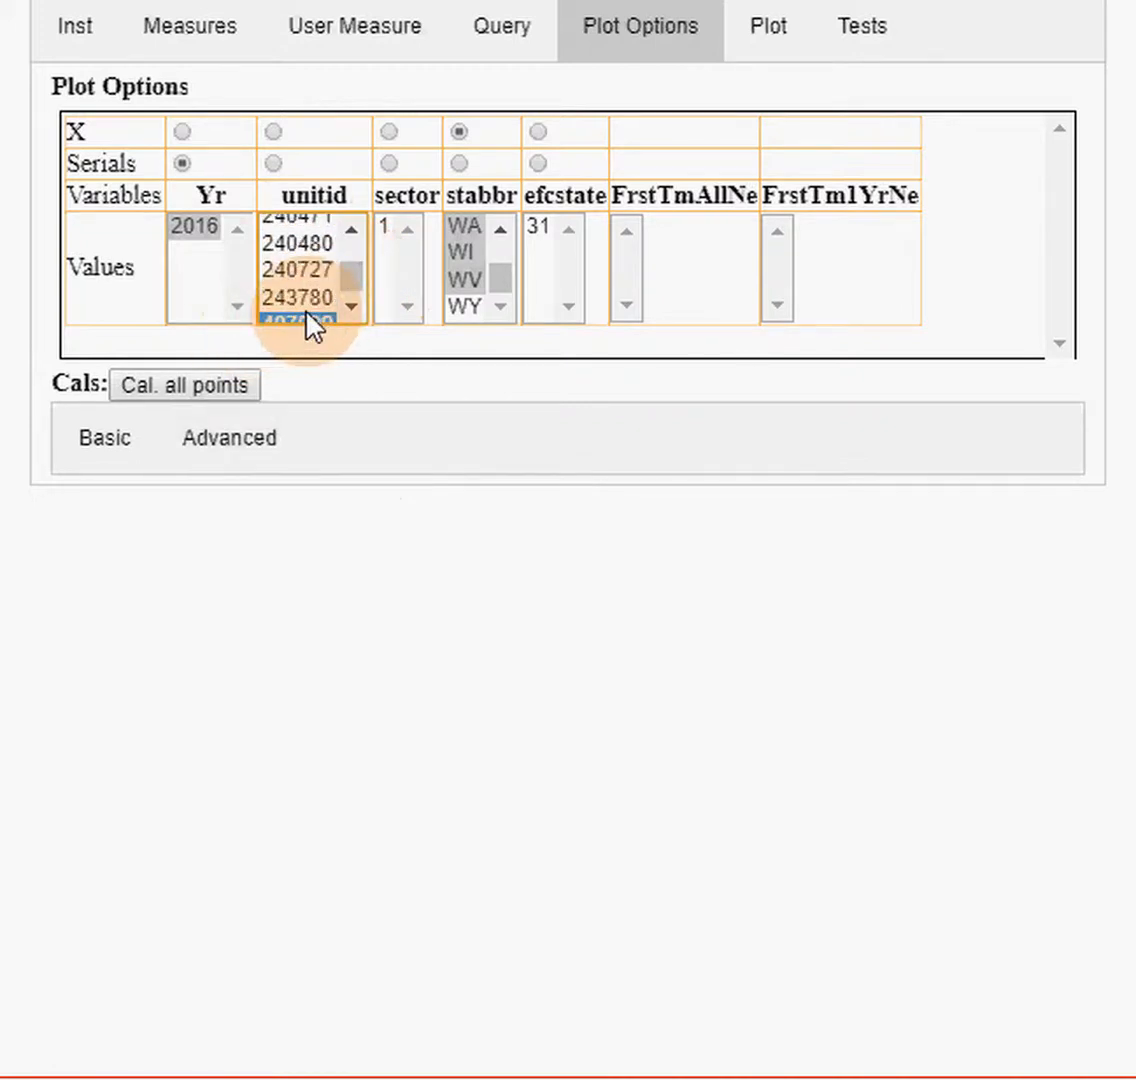
pyautogui.scroll(-1, 358, 287)
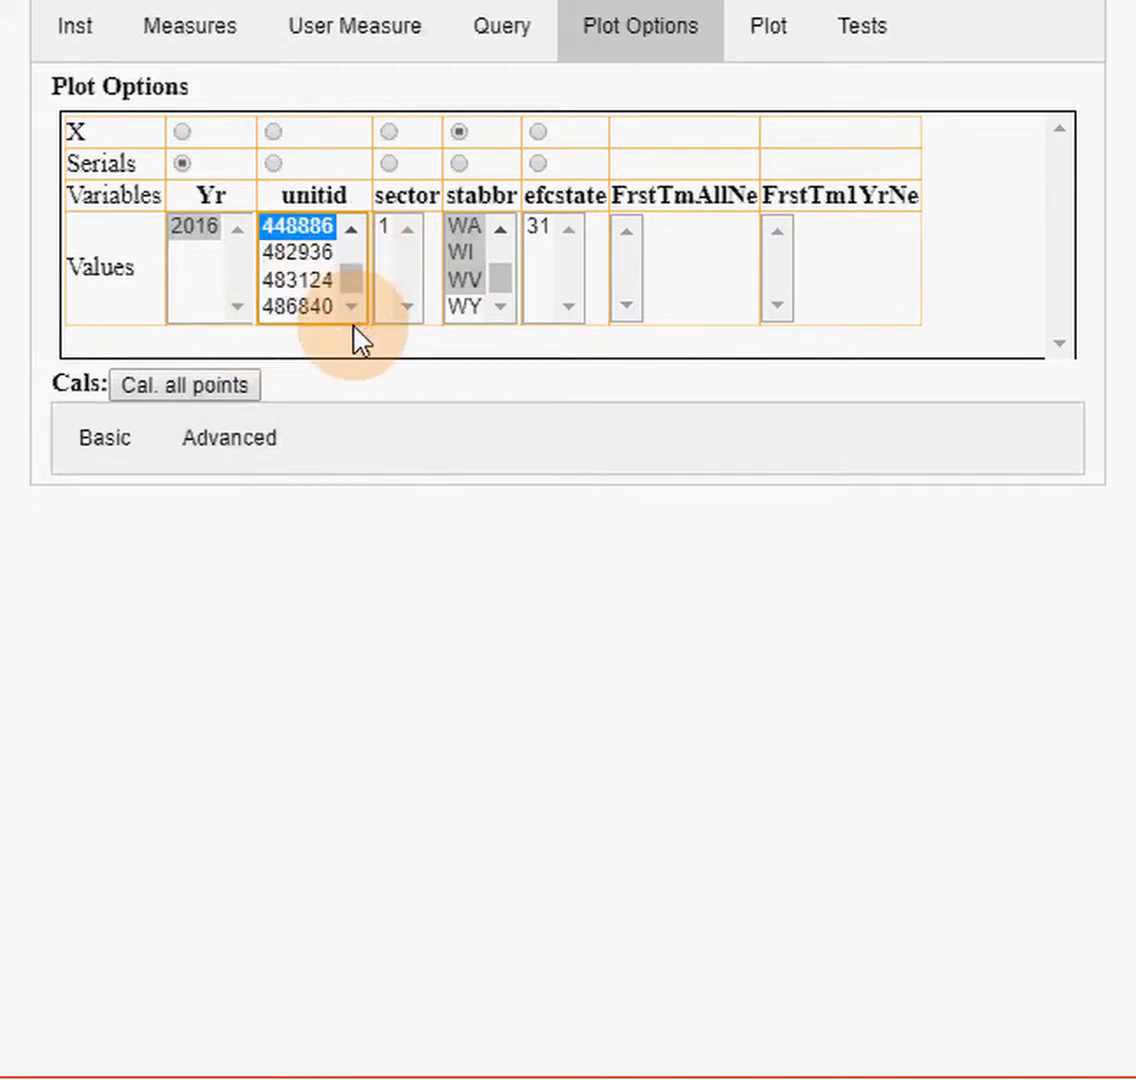
pyautogui.keyDown('ctrl'); pyautogui.click(303, 227); pyautogui.keyUp('ctrl')
pyautogui.scroll(1, 310, 231)
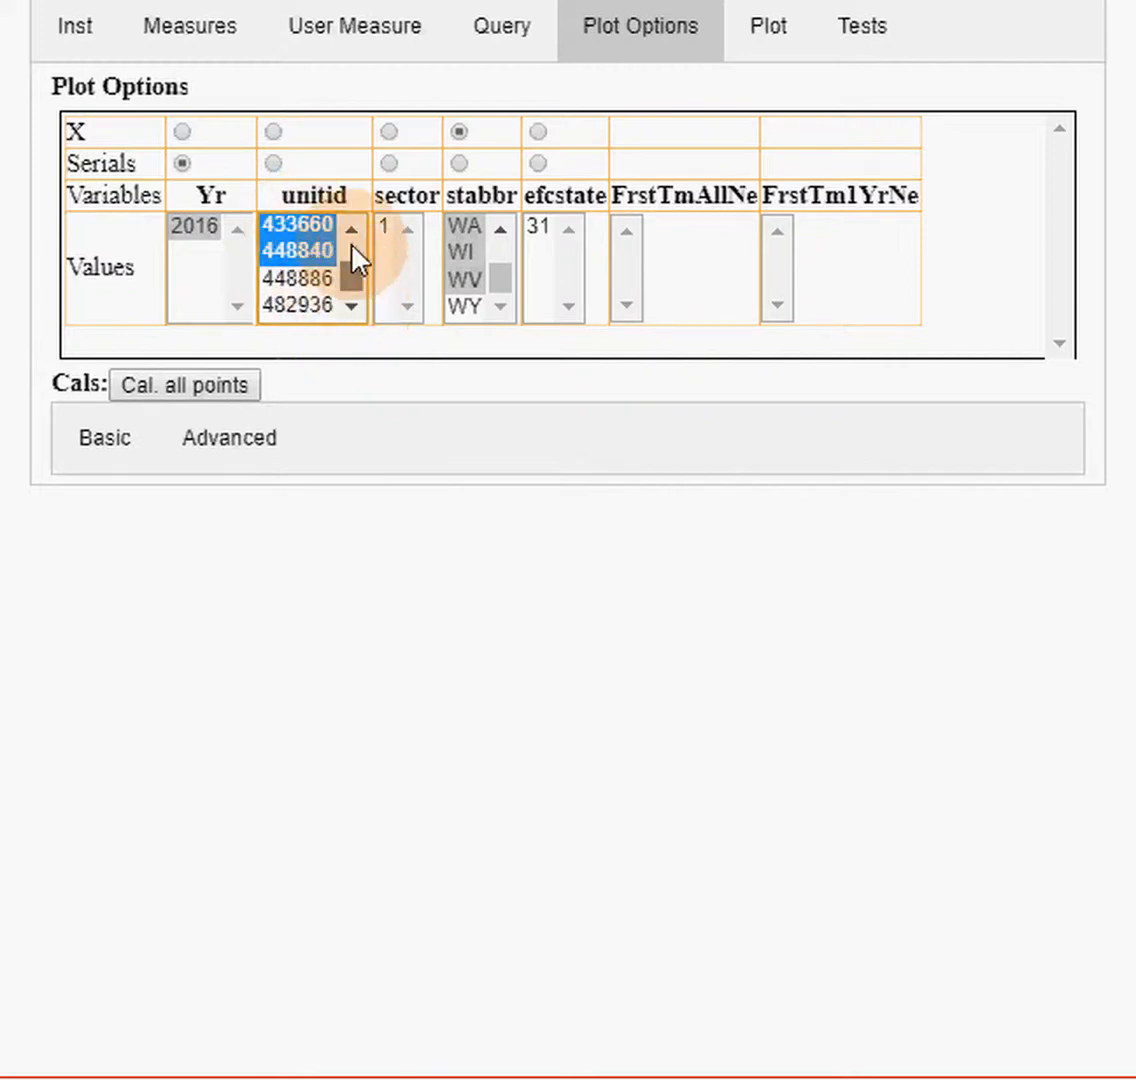
pyautogui.scroll(5, 355, 250)
pyautogui.click(295, 227)
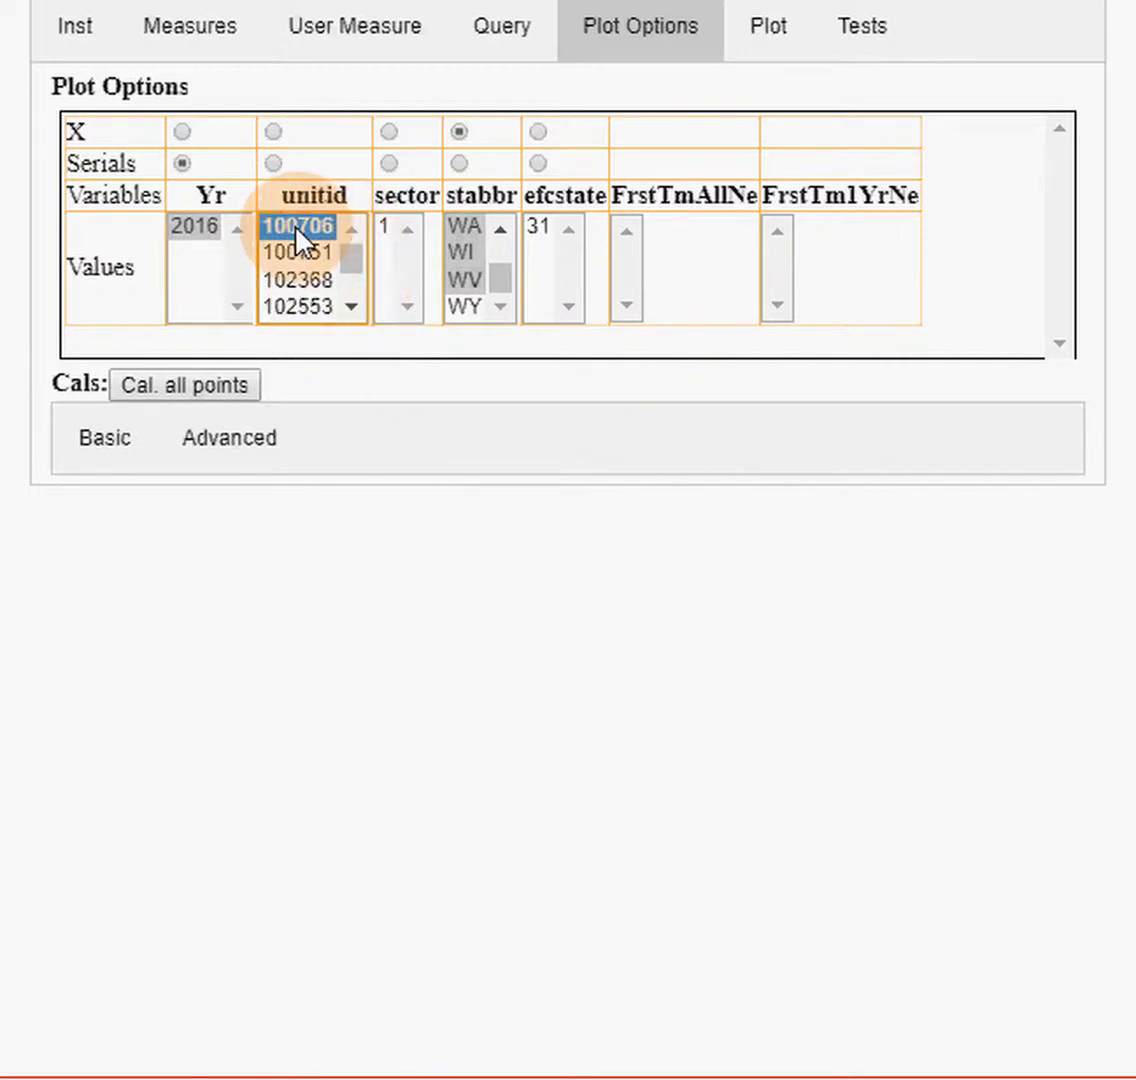
pyautogui.keyDown('ctrl'); pyautogui.click(298, 238); pyautogui.keyUp('ctrl')
# - Calculate all points and plot the cFrstTmAllNe measure for 2016 across the selected states
pyautogui.click(162, 428)
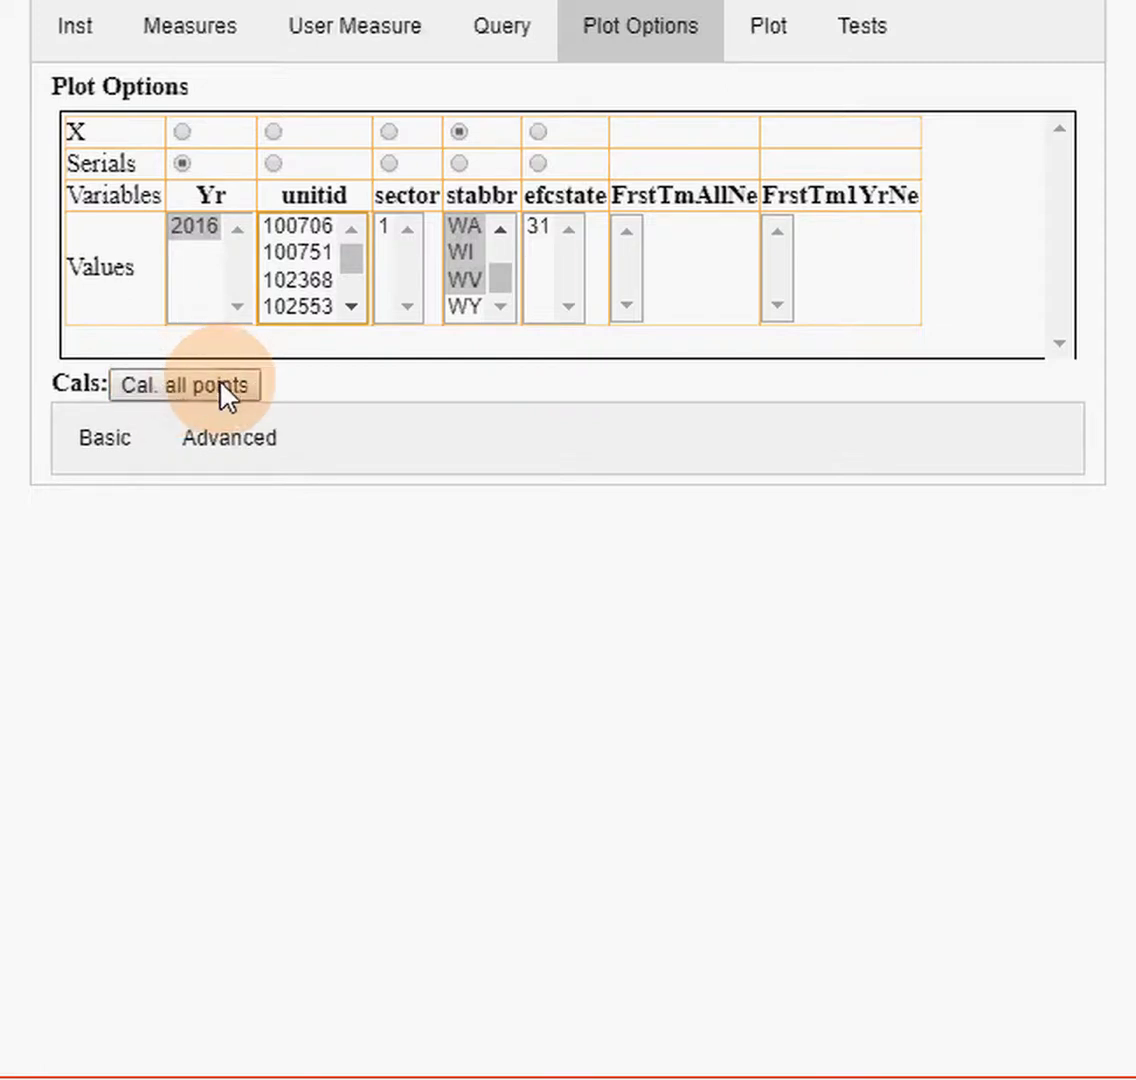
pyautogui.click(767, 40)
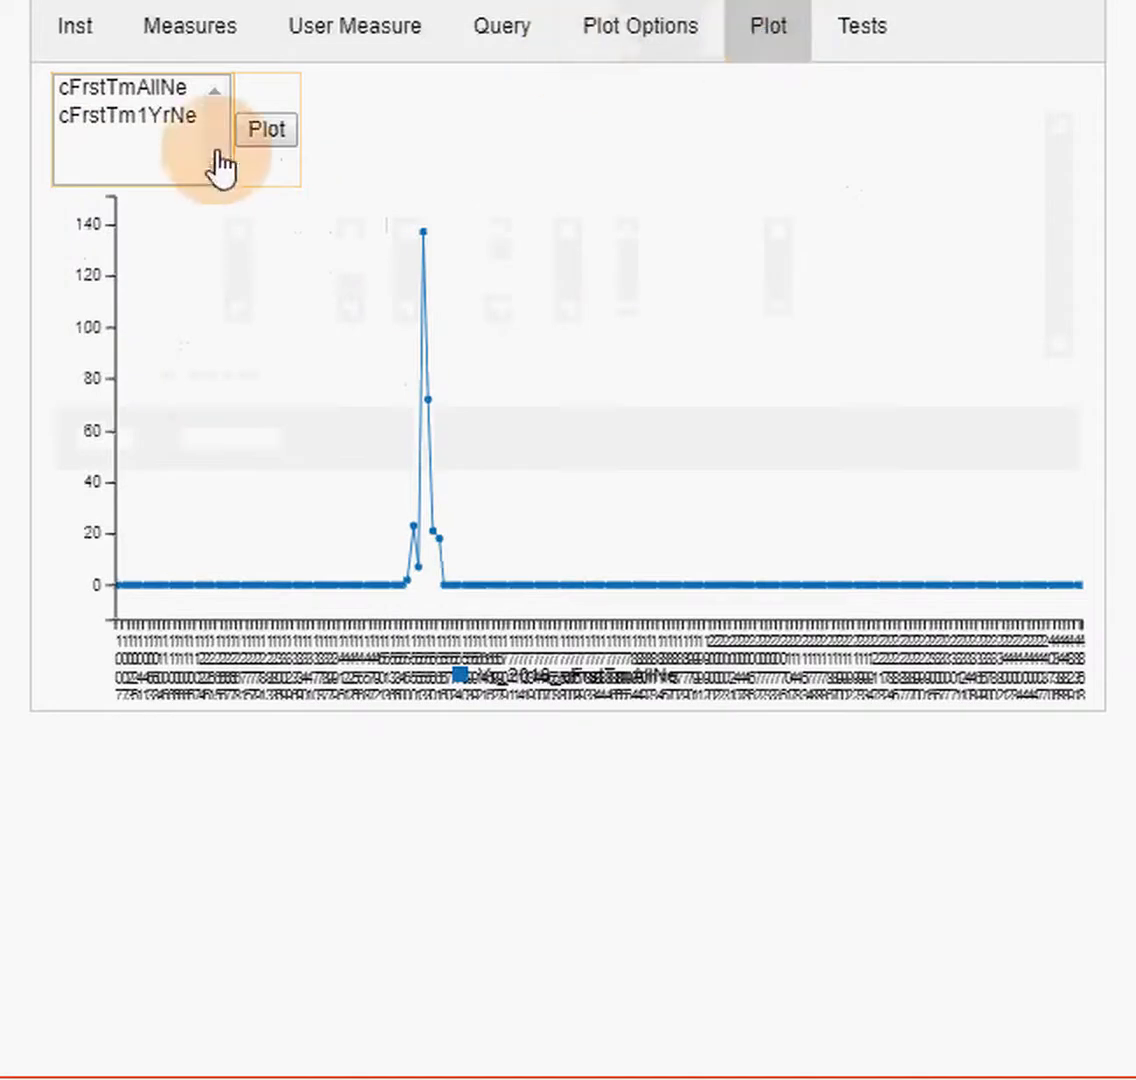
pyautogui.click(112, 88)
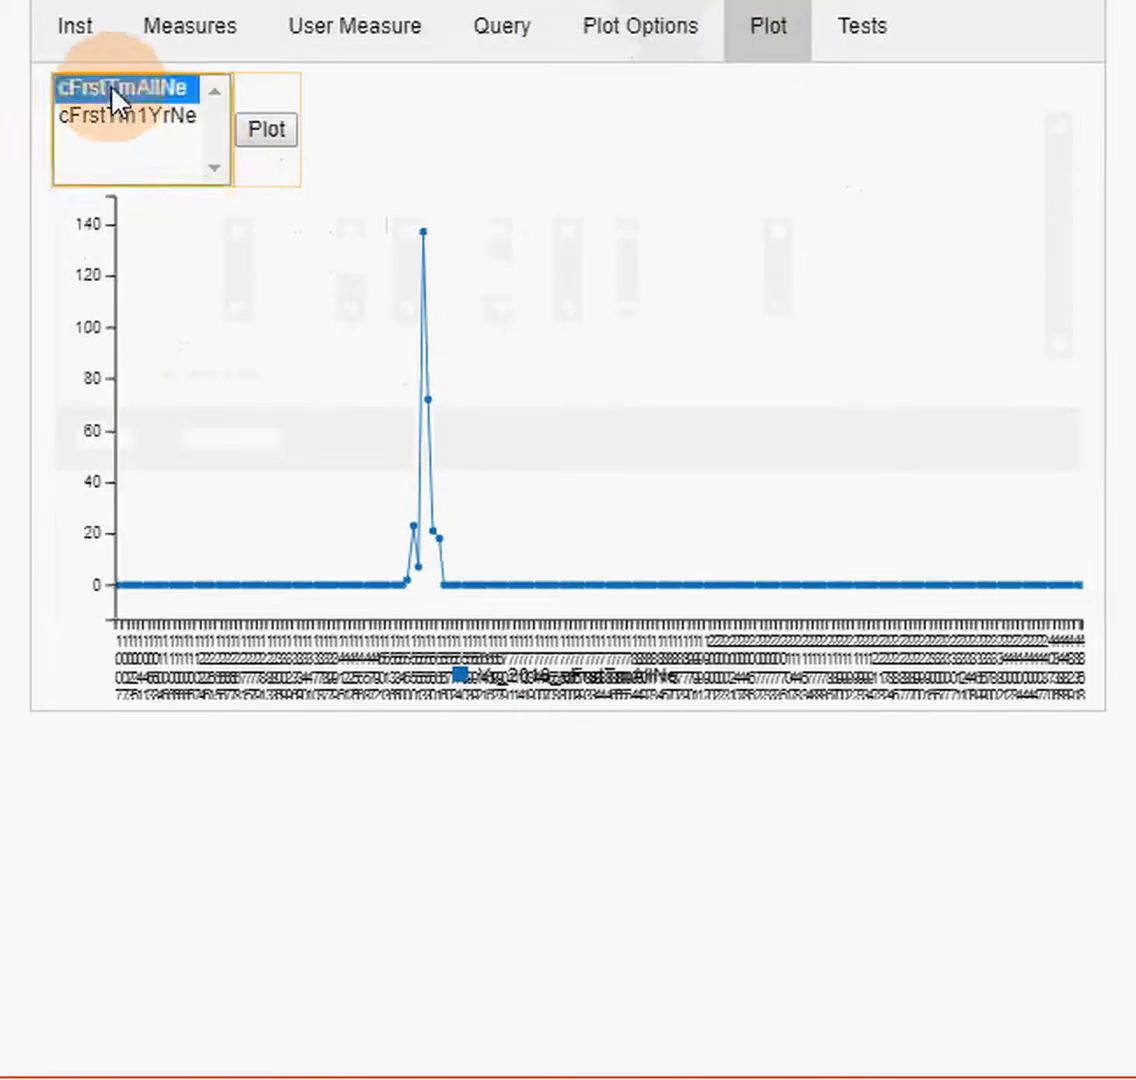
pyautogui.click(267, 134)
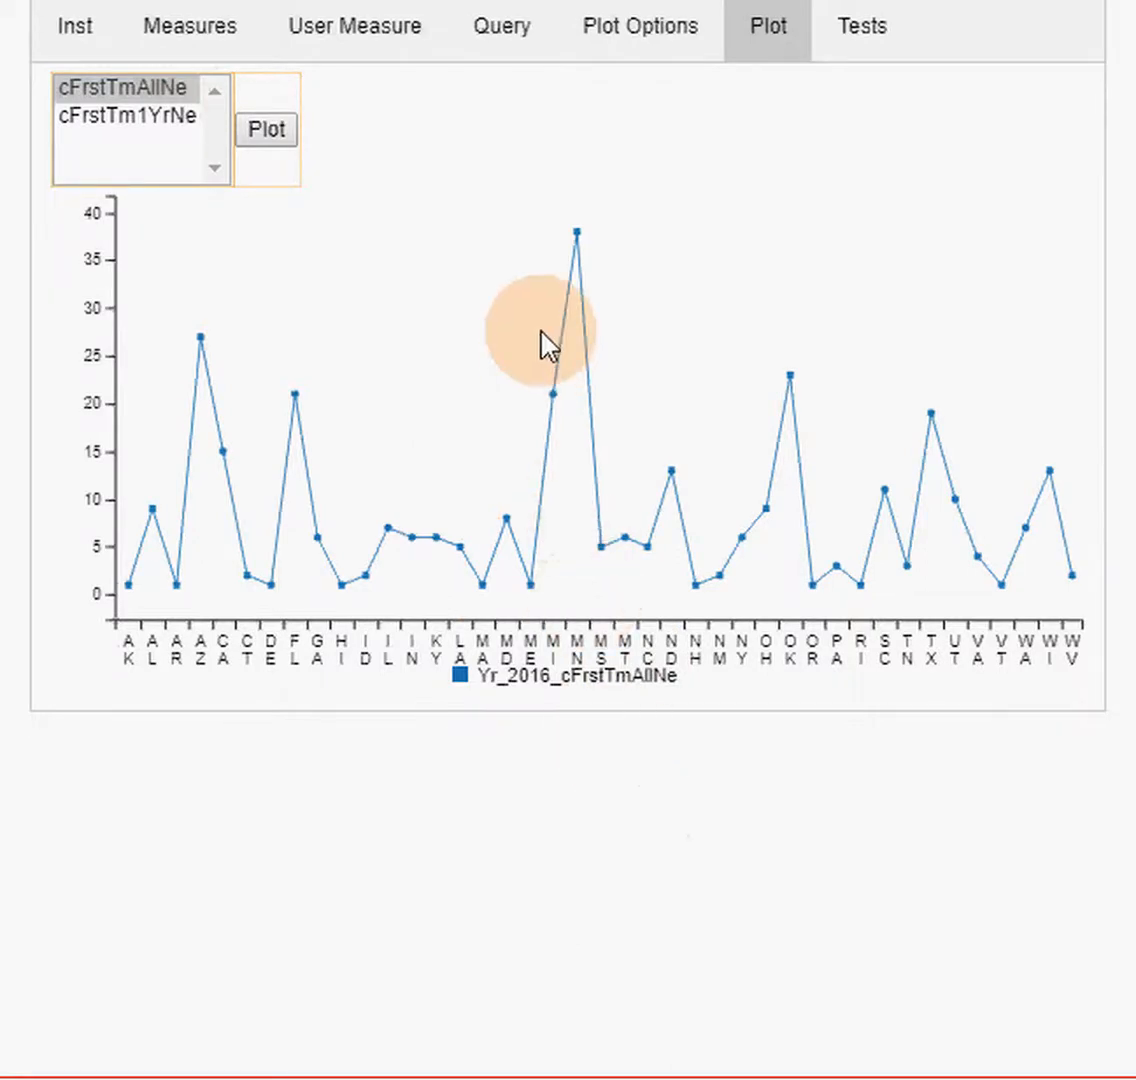
pyautogui.moveTo(580, 243)
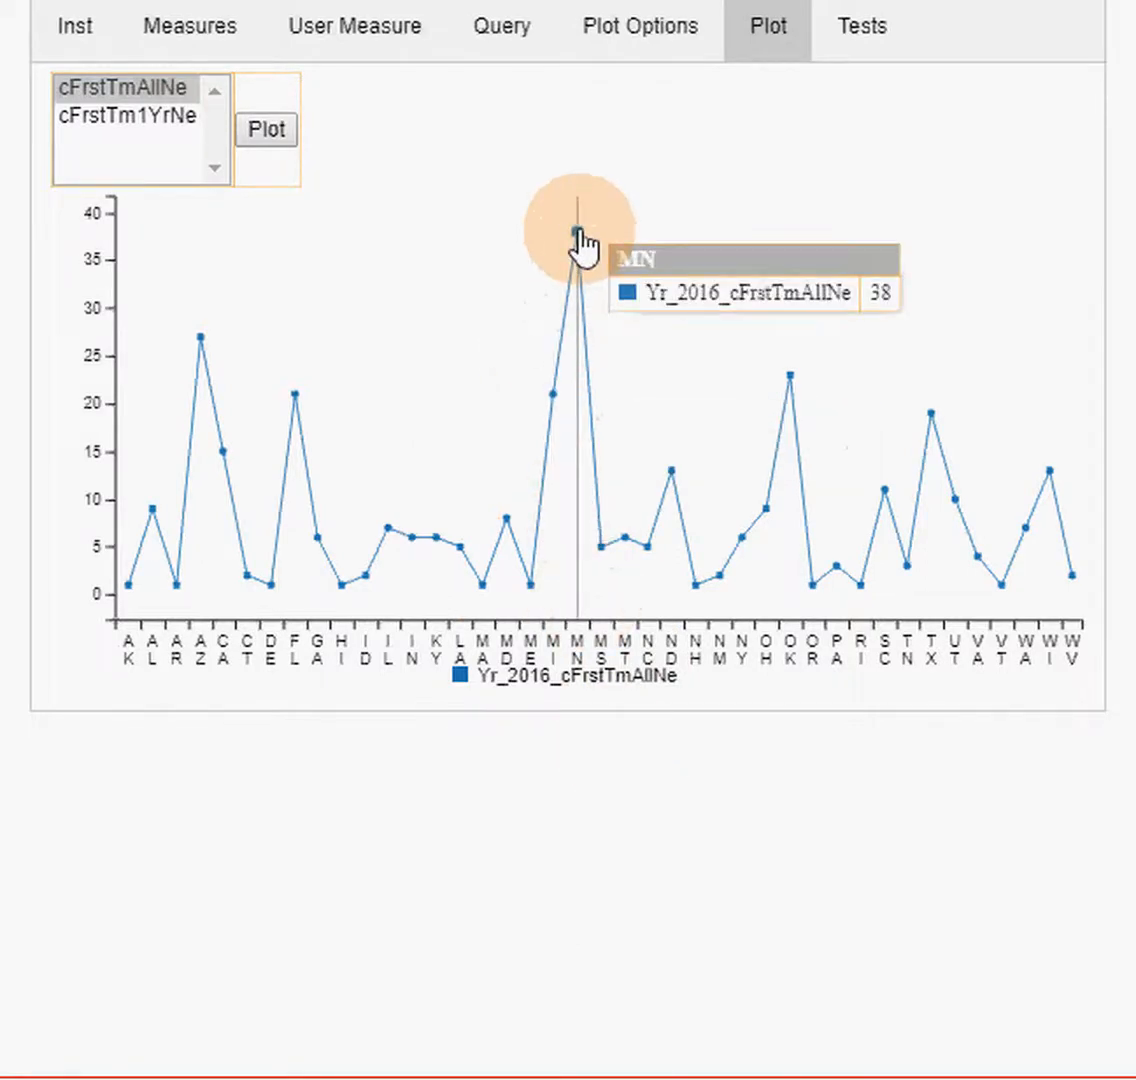